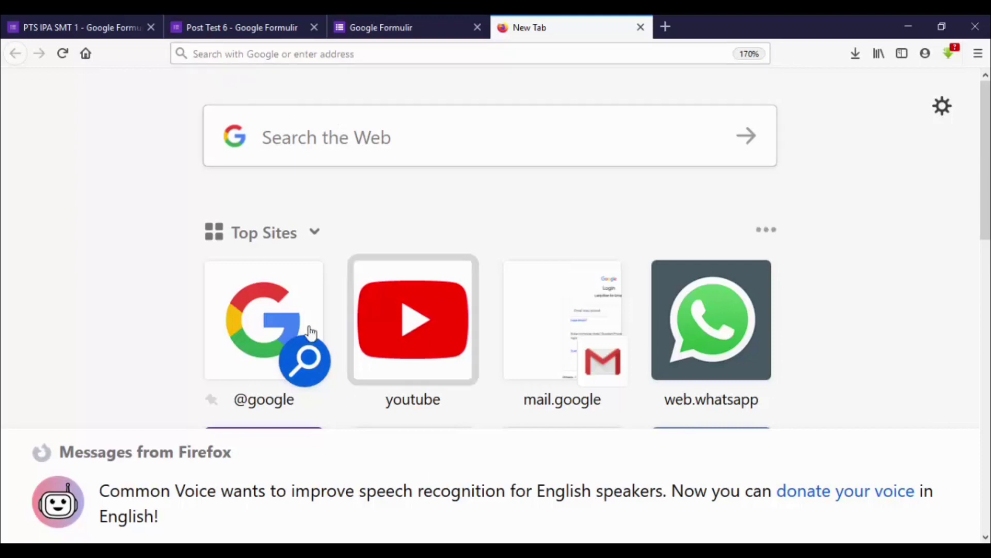
mouse_move(330, 268)
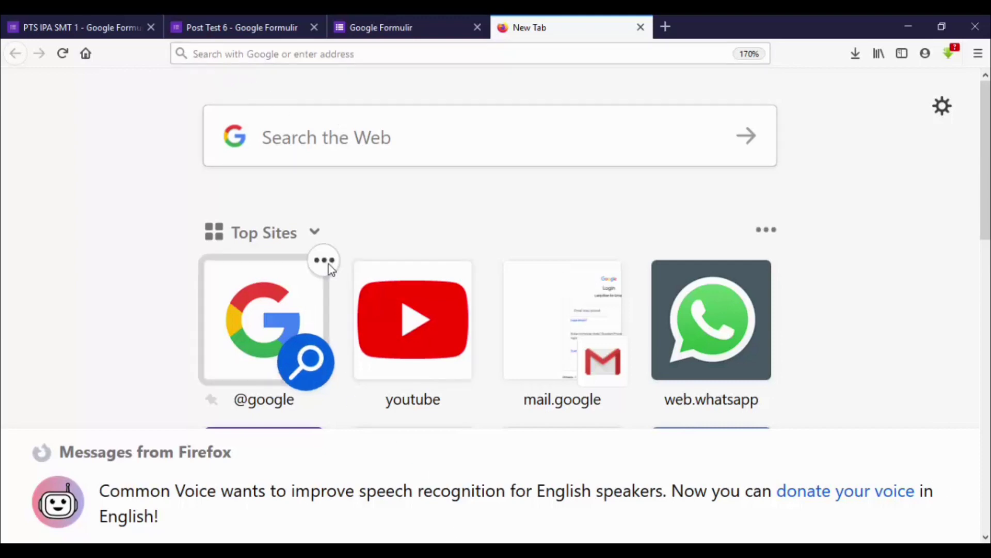
click(384, 144)
text(G)
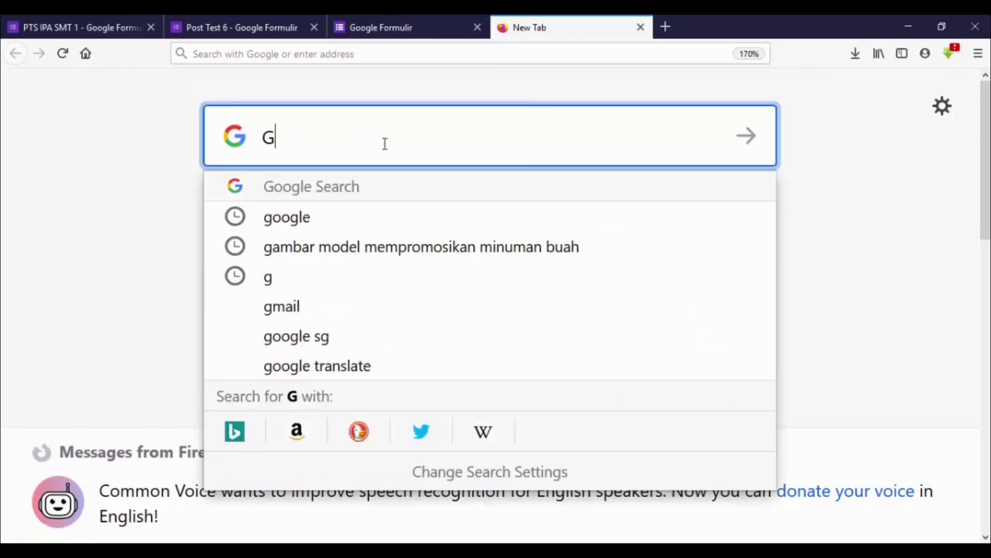
text(OOGLE FORM)
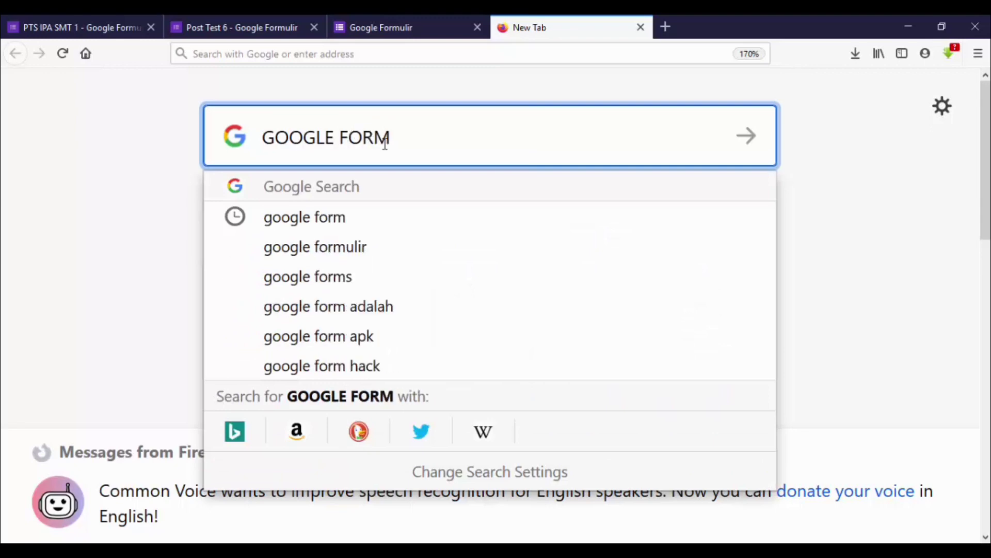
key(BackSpace)
key(BackSpace)
key(BackSpace)
key(BackSpace)
key(BackSpace)
key(BackSpace)
key(BackSpace)
key(BackSpace)
key(BackSpace)
key(BackSpace)
key(BackSpace)
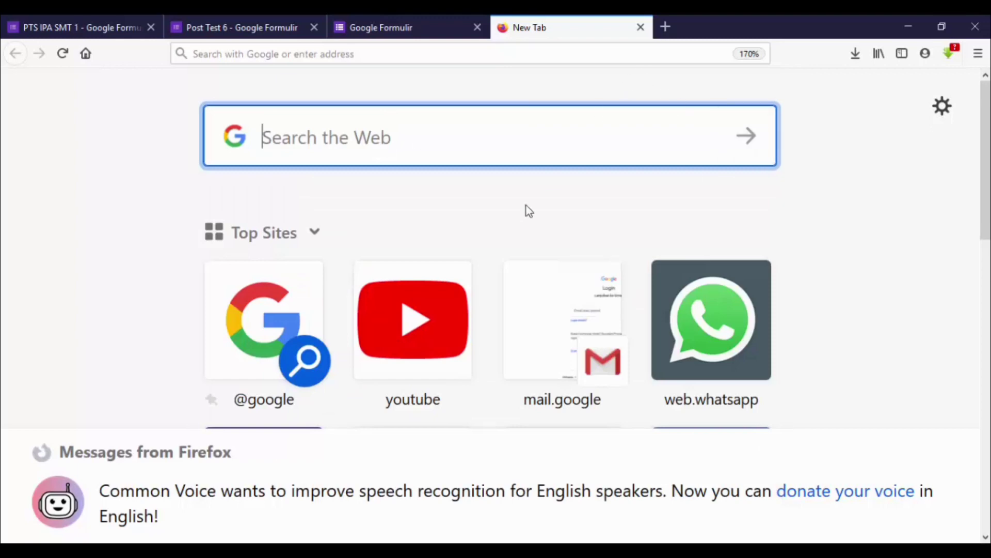
Create a new blank form from the Google Forms home page and close the spare Google Formulir tab.
scroll(525, 210, down, 3)
scroll(238, 362, down, 2)
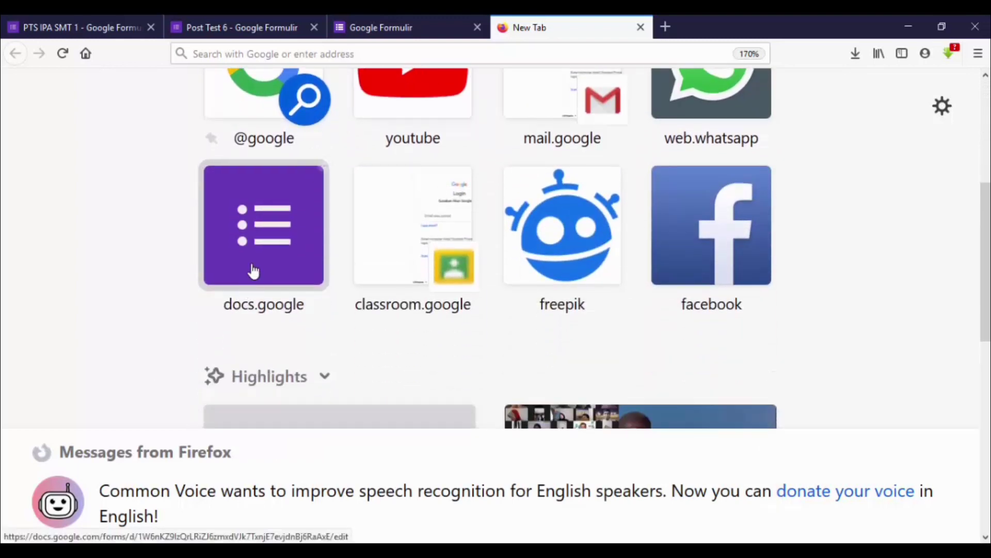
click(253, 266)
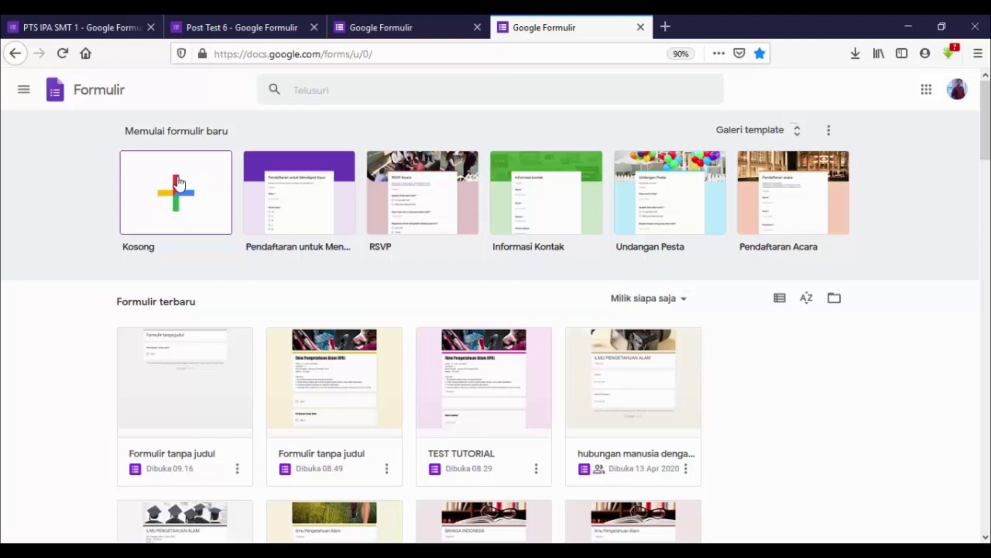
click(185, 194)
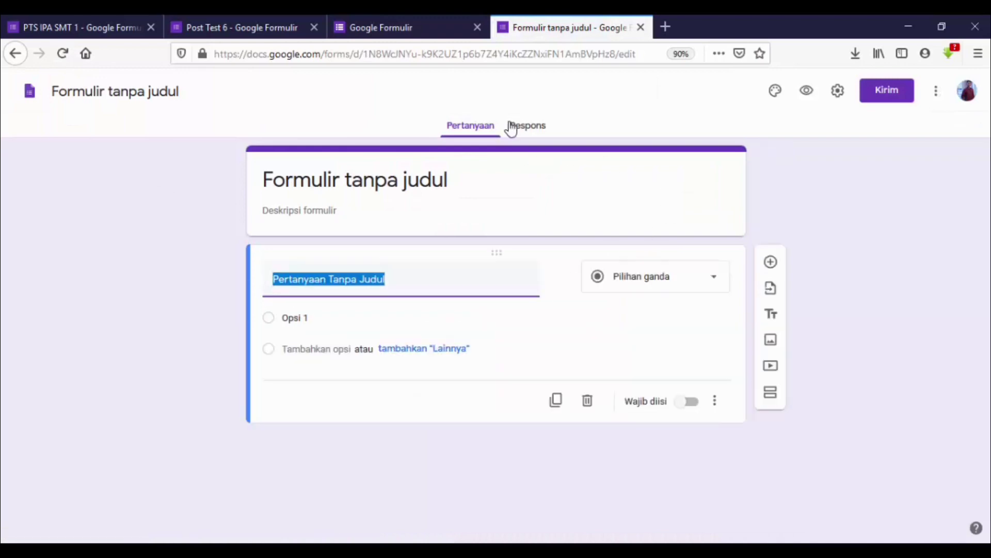
click(477, 27)
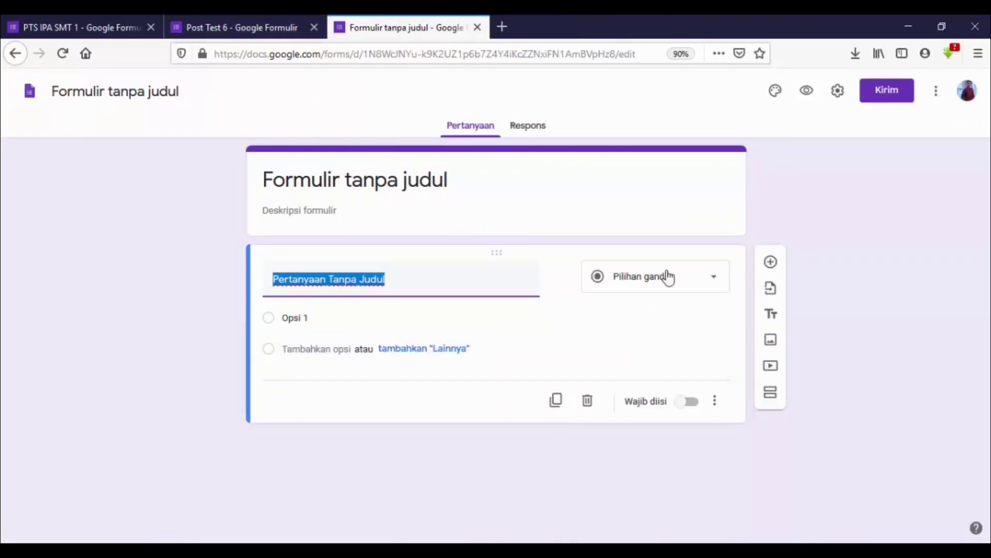
Examine the existing Post Test 6 form's header, description and sections as a model, and return to the untitled form.
click(238, 27)
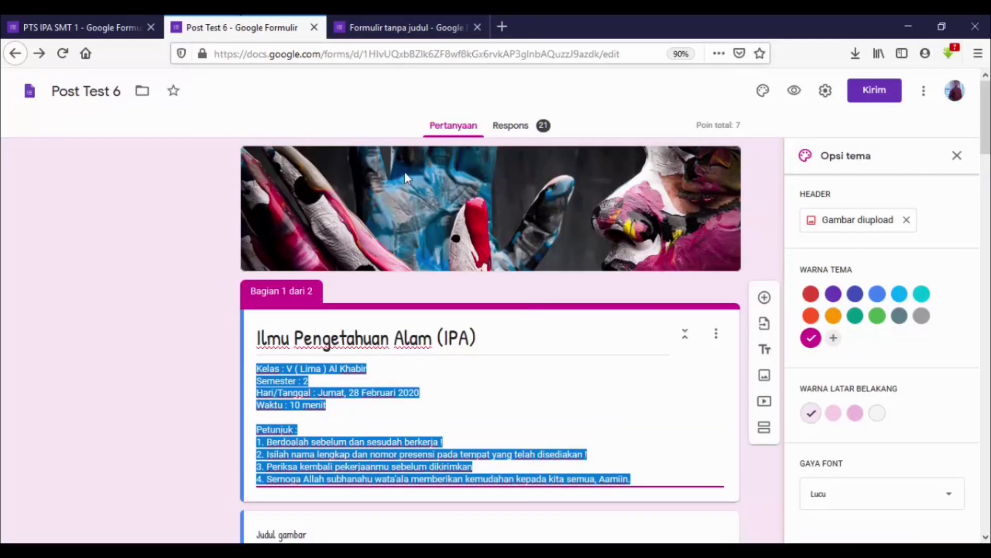
click(457, 326)
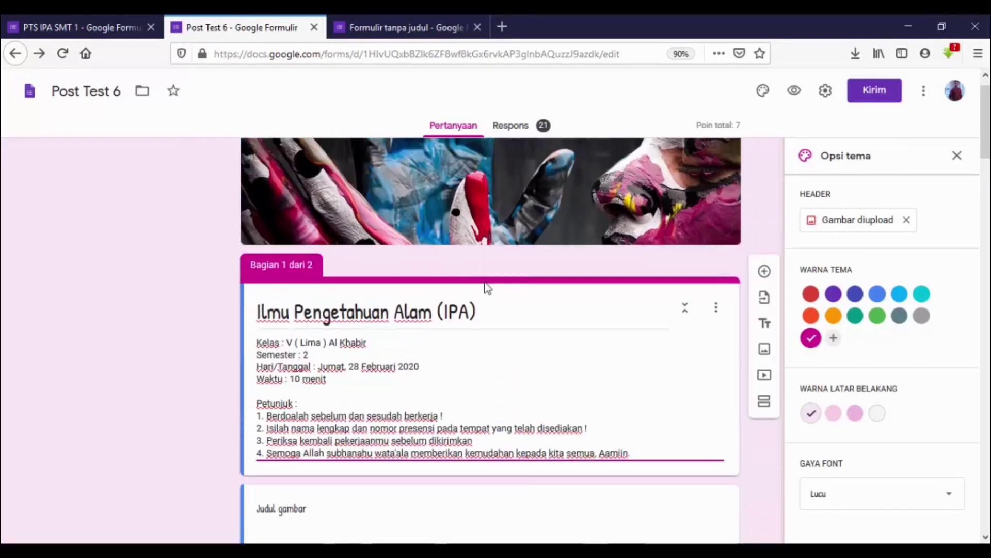
scroll(486, 278, down, 5)
scroll(486, 278, down, 6)
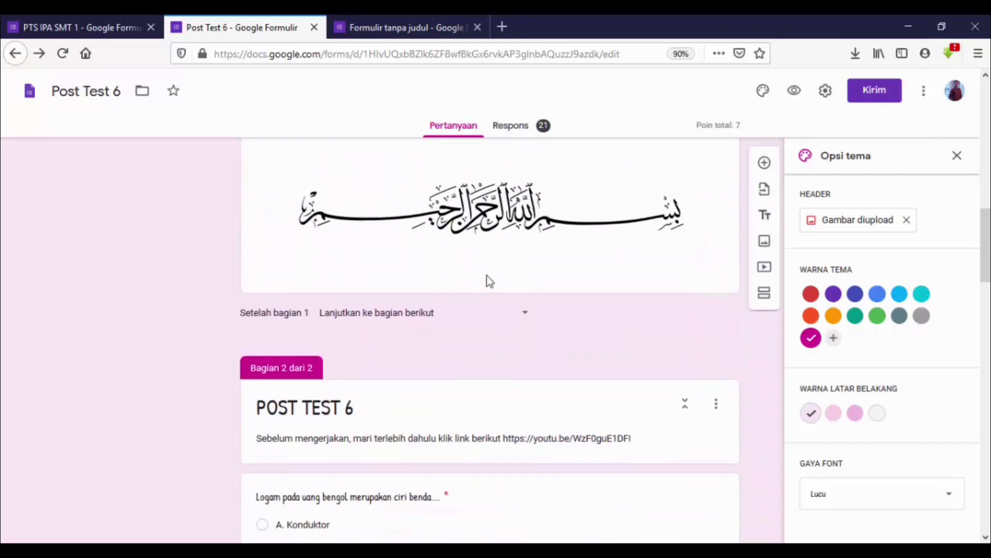
scroll(487, 276, up, 9)
scroll(488, 275, up, 4)
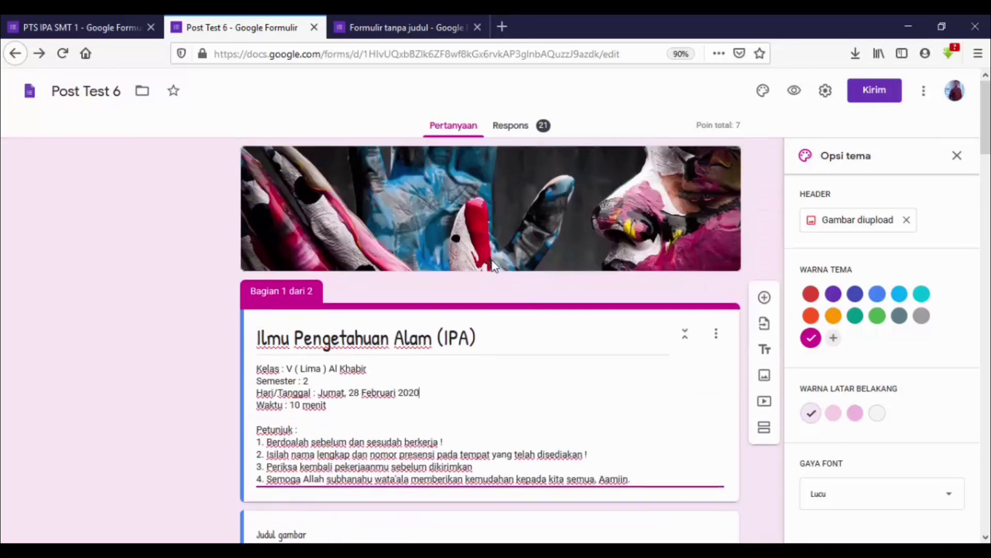
click(422, 25)
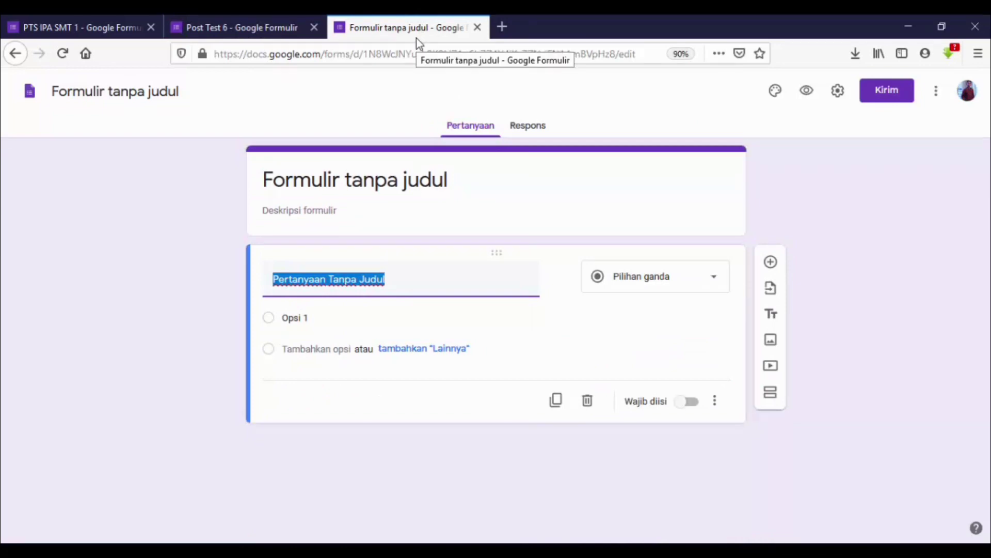
Upload the QW image from the Desktop as the untitled form's header image.
click(652, 162)
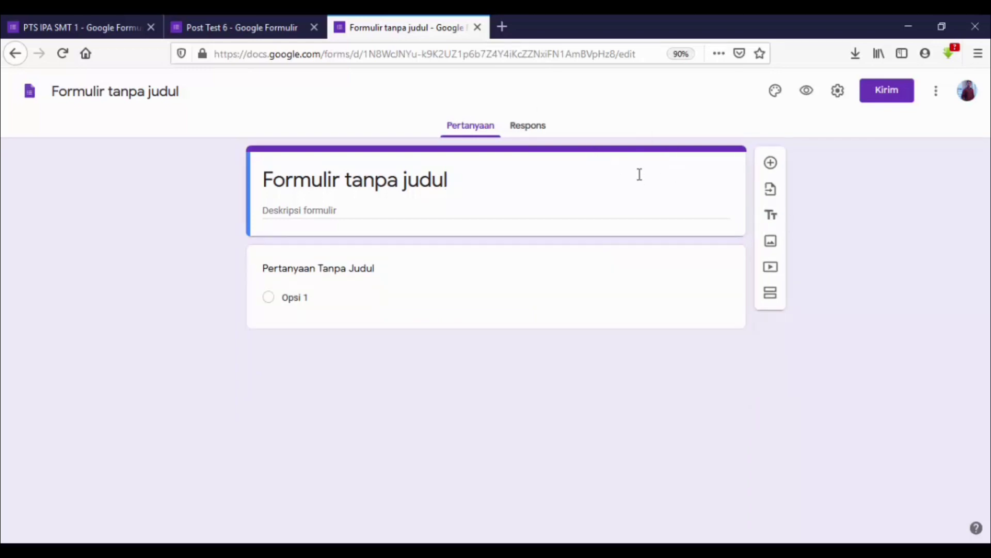
click(774, 91)
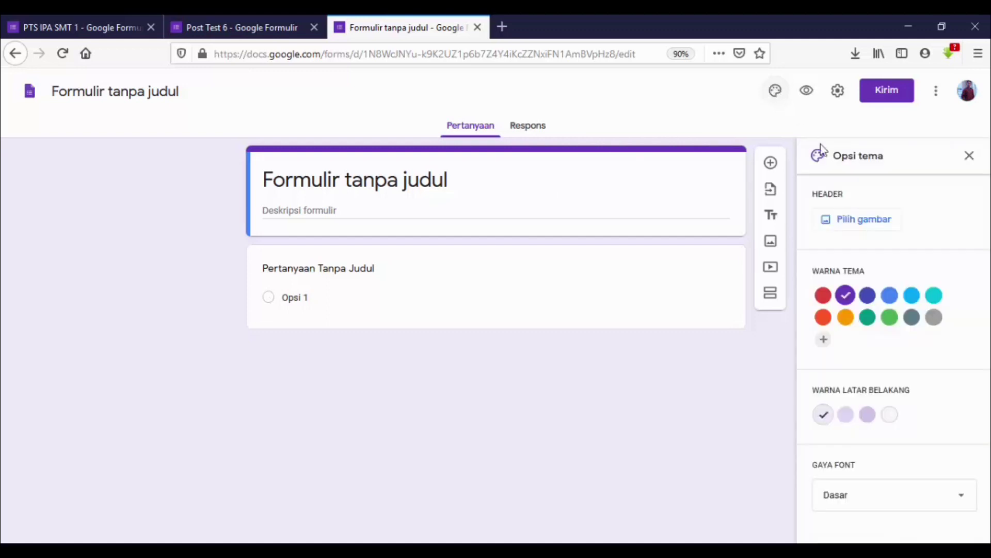
click(836, 227)
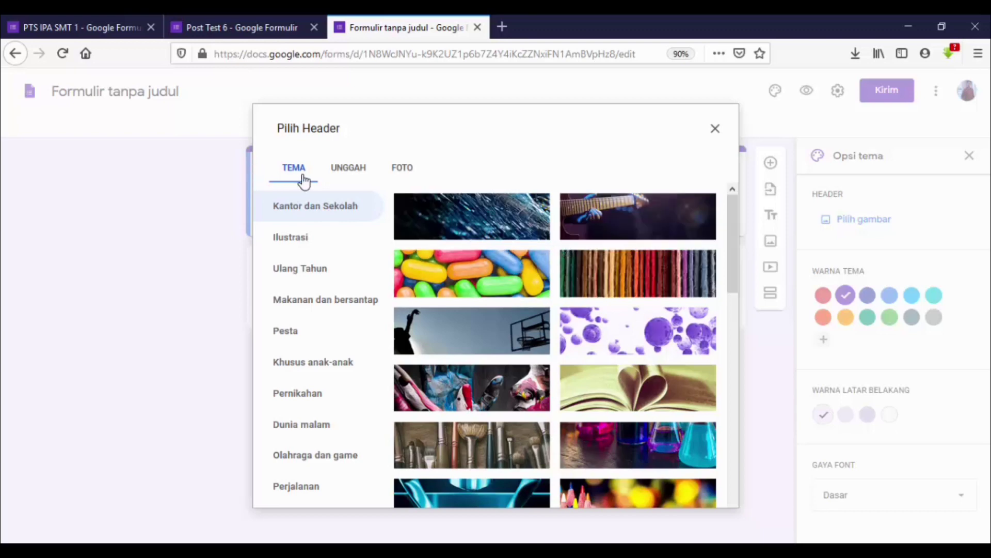
click(346, 173)
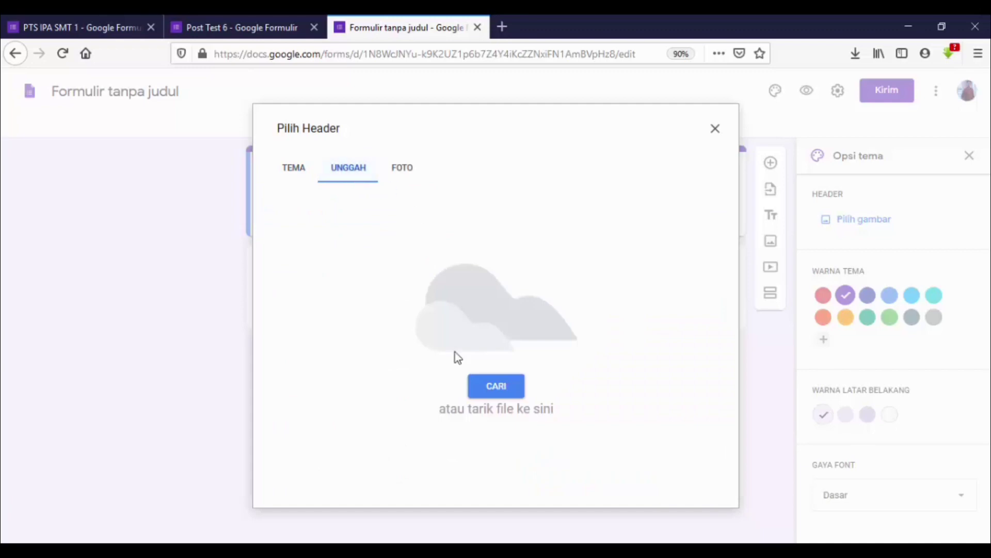
click(497, 378)
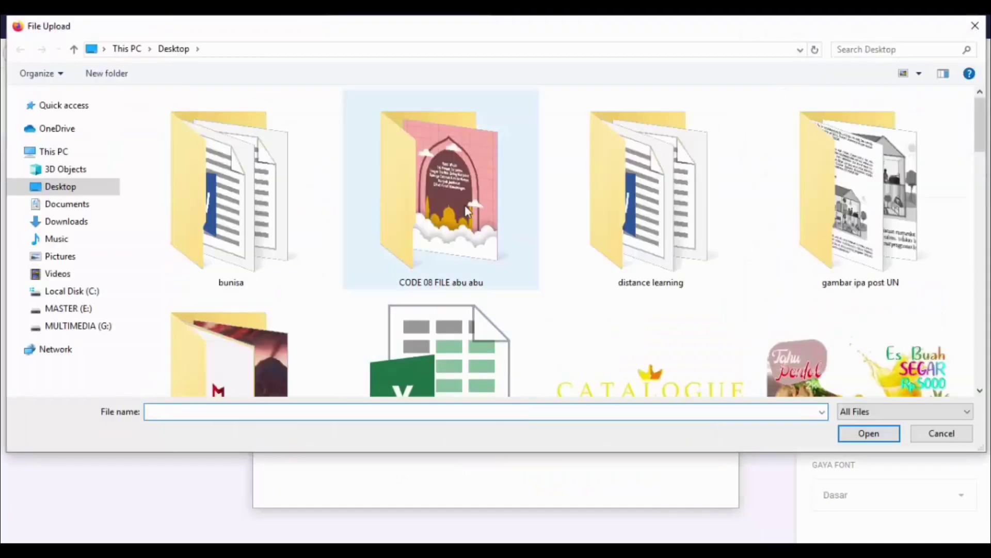
scroll(652, 215, down, 10)
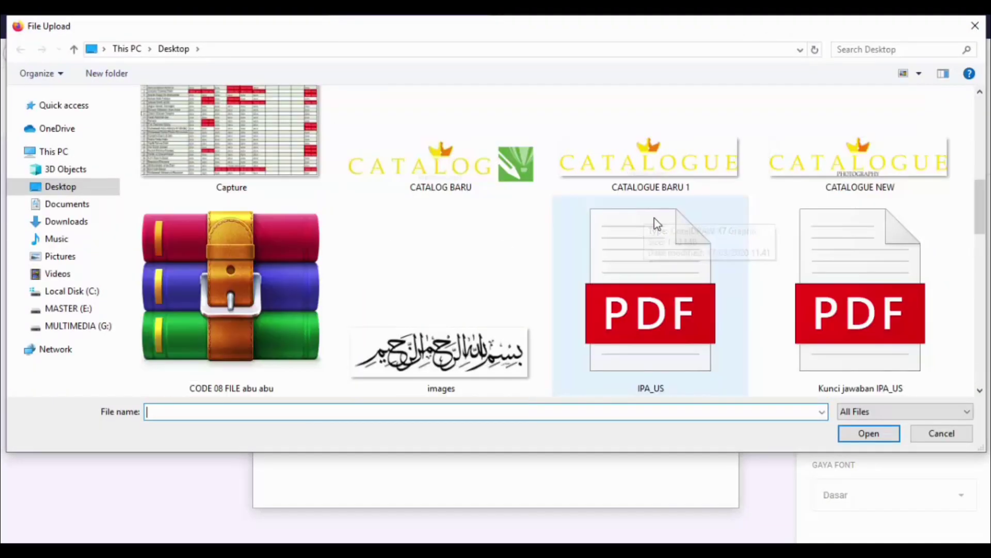
scroll(634, 302, down, 3)
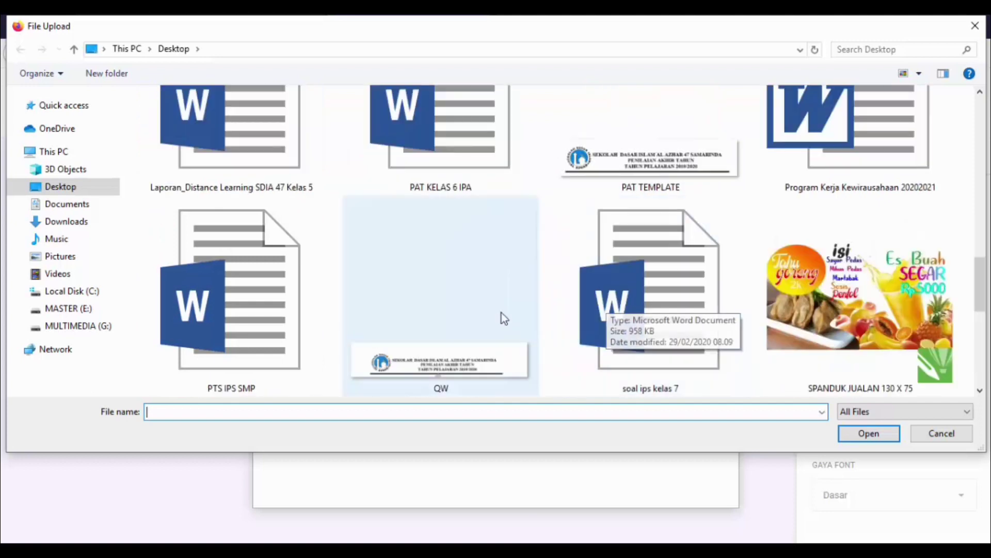
click(471, 365)
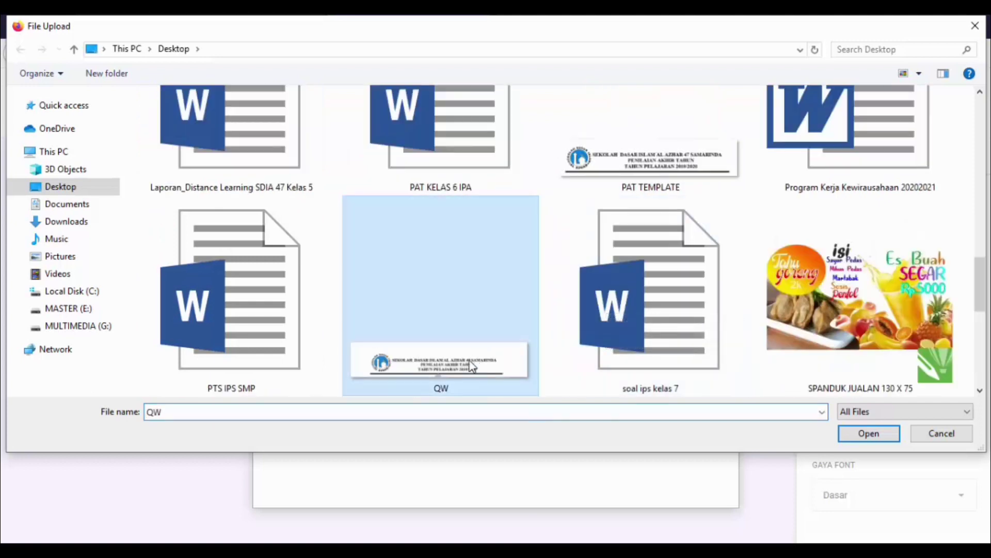
click(866, 437)
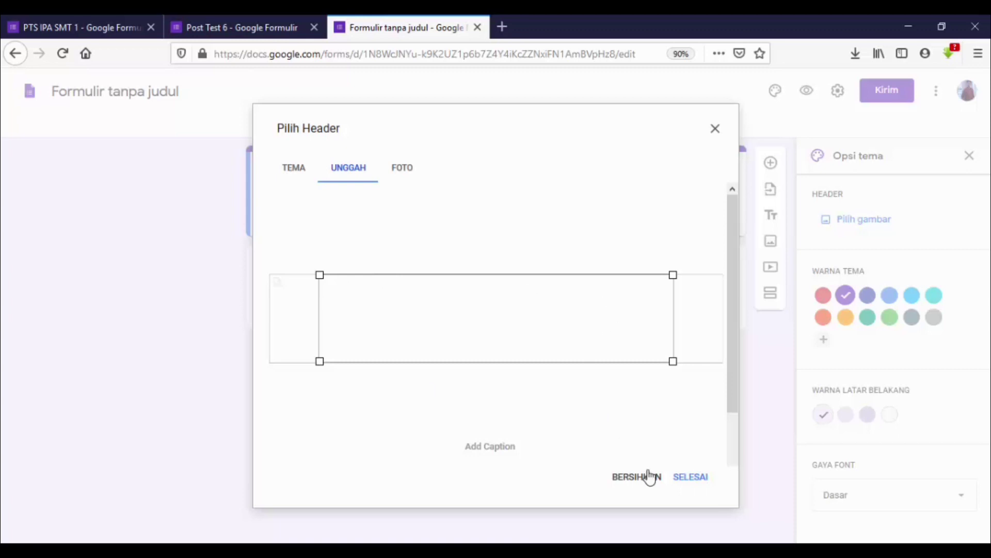
click(687, 478)
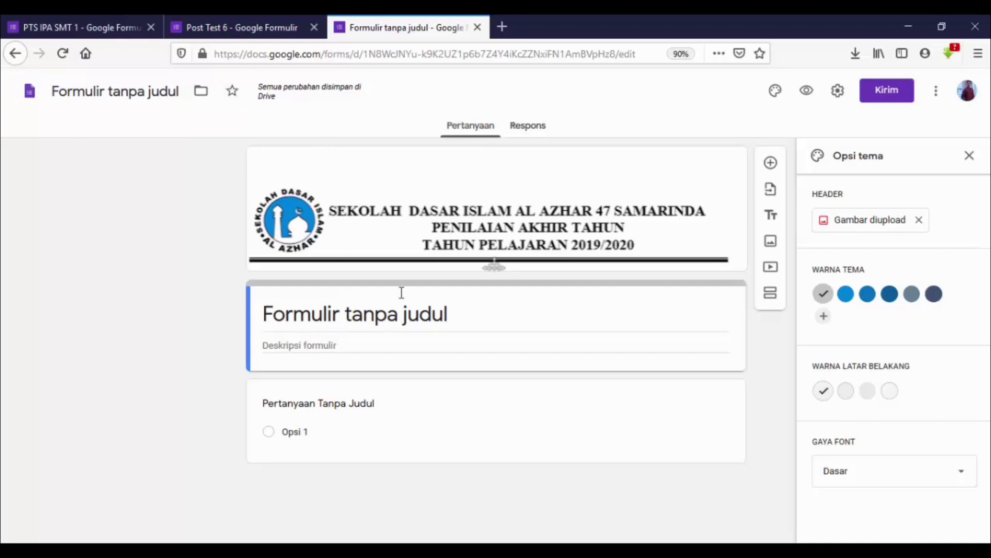
Copy the title "Ilmu Pengetahuan Alam (IPA)" from the Post Test 6 form and use it as the new form's title.
click(246, 16)
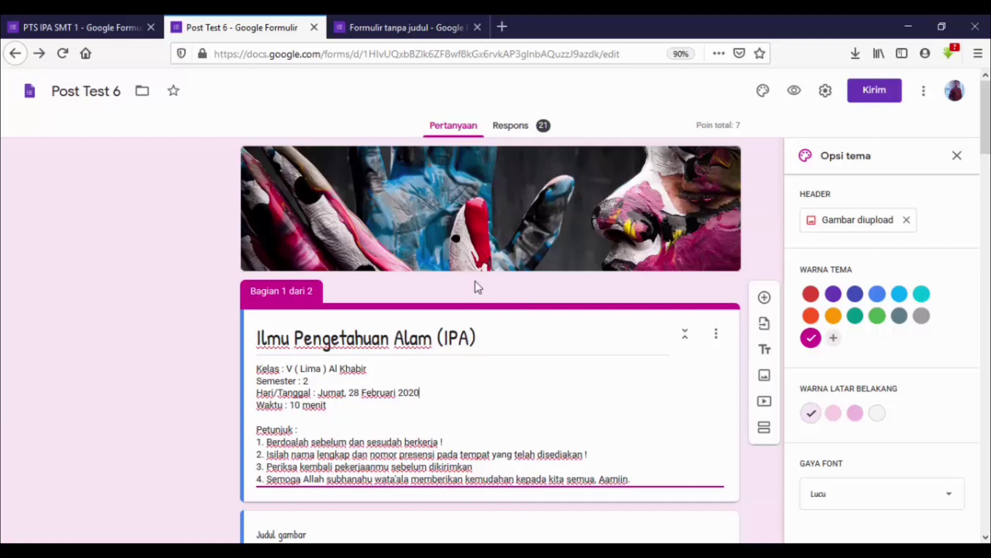
drag(477, 338, 261, 331)
key(ctrl+c)
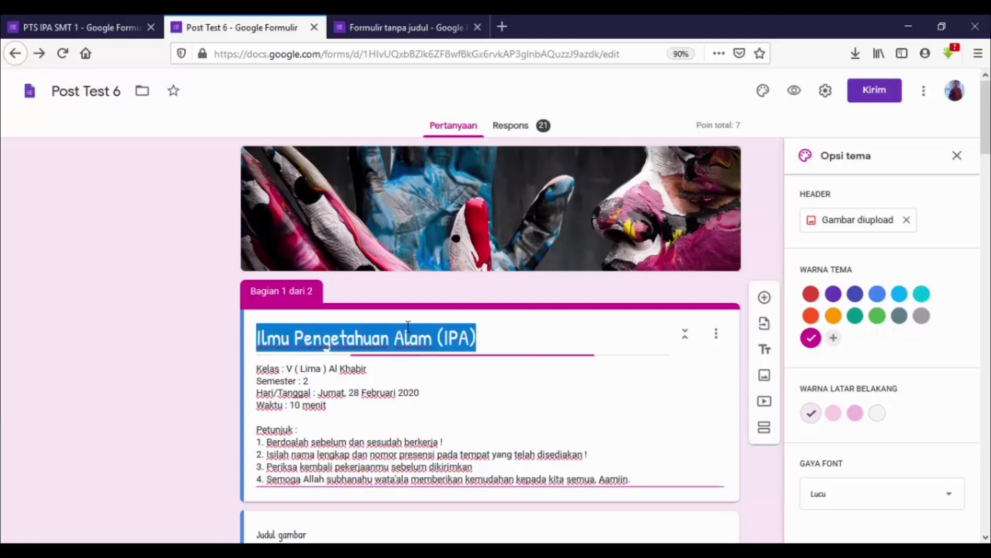
click(434, 27)
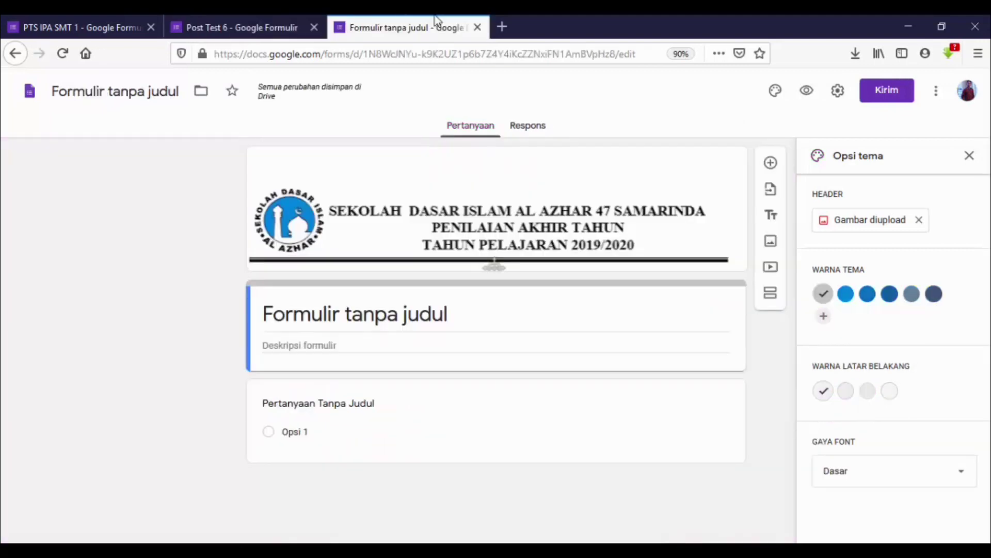
triple_click(381, 318)
key(ctrl+v)
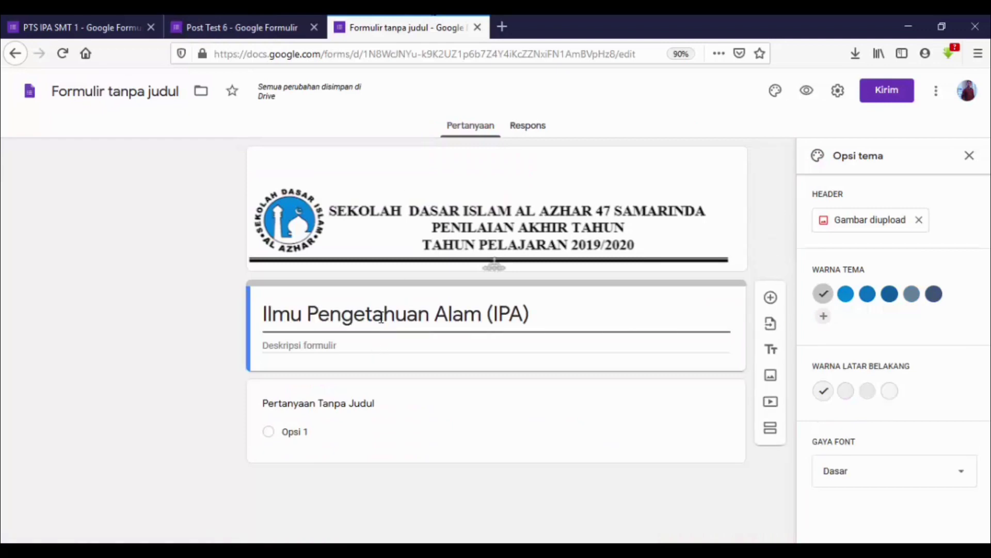
Copy the full description with class, semester, date, time and instructions from Post Test 6 into the new form's description.
click(368, 346)
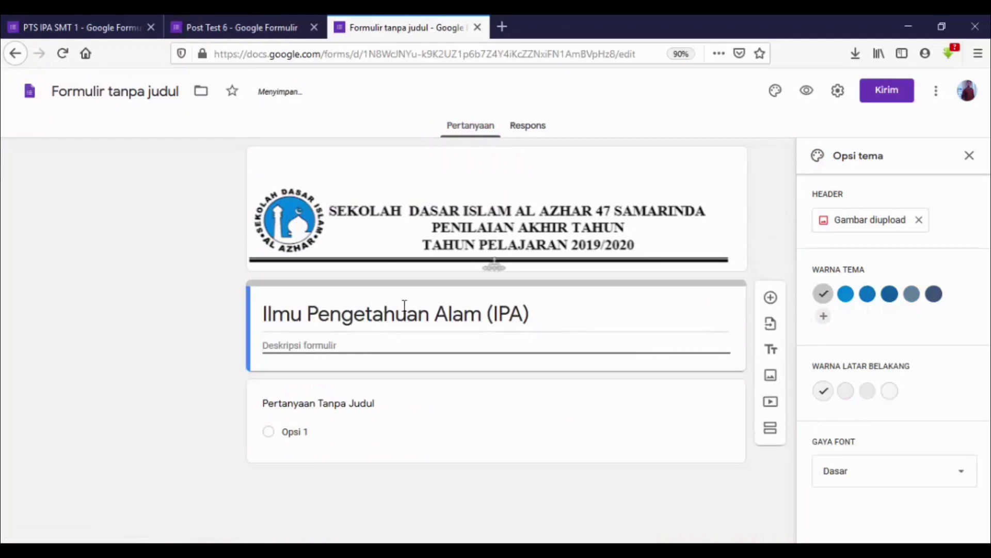
click(201, 28)
scroll(373, 354, down, 3)
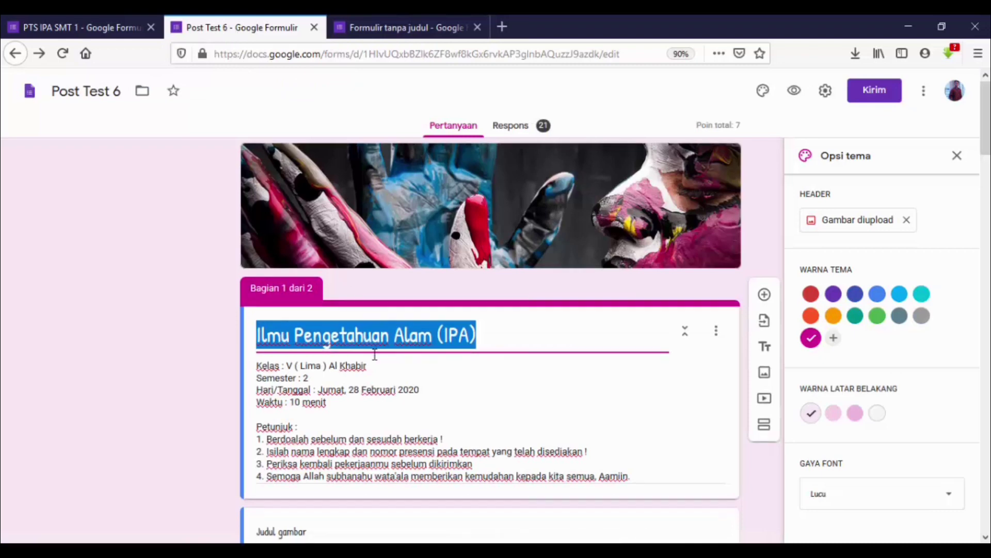
click(655, 343)
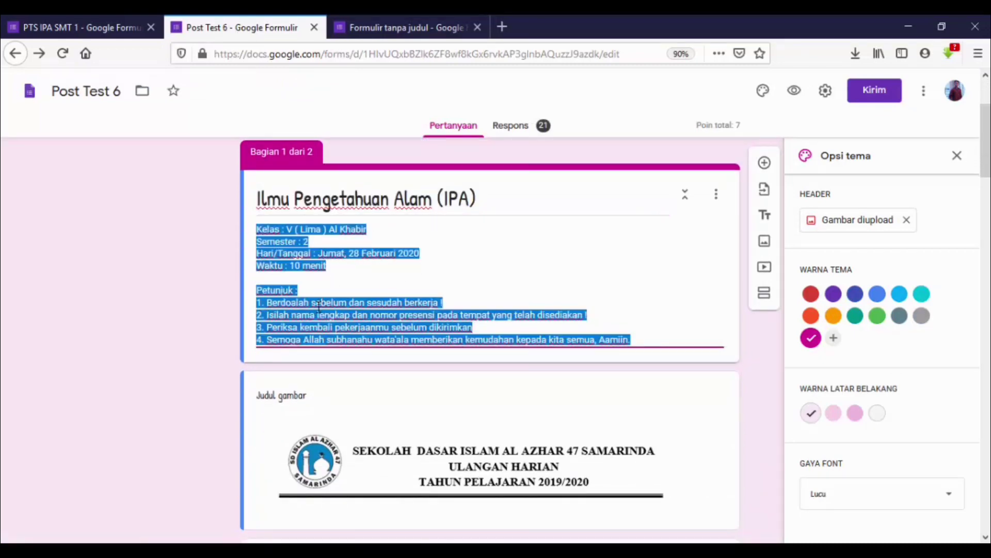
click(413, 27)
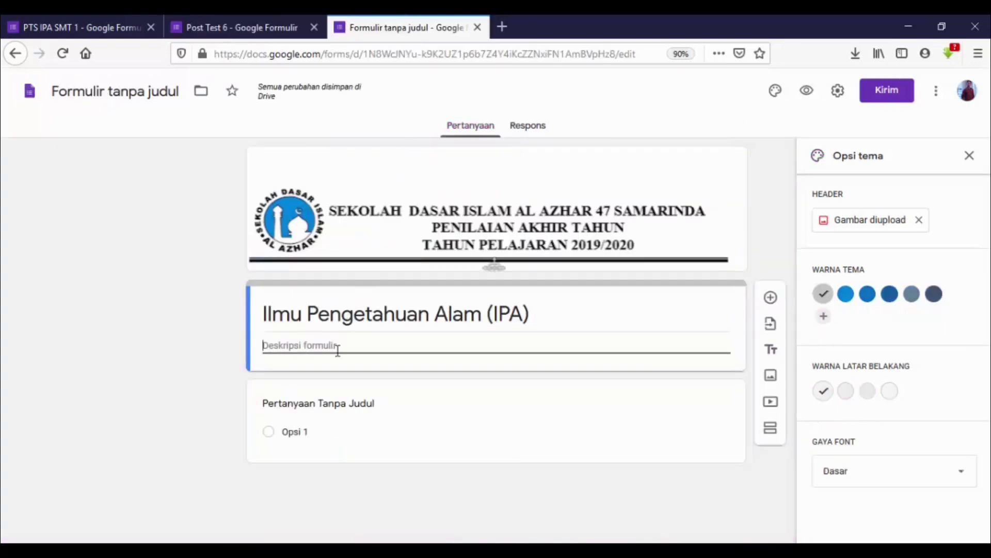
text(Kelas : V ( Lima ) Al Khabir Semester : 2 Hari/Tanggal : Jumat, 28 Februari 2020 Waktu : 10 menit  Petunjuk : 1. Berdoalah sebelum dan sesudah berkerja ! 2. Isilah nama lengkap dan nomor presensi pada tempat yang telah disediakan ! 3. Periksa kembali pekerjaanmu sebelum dikirimkan 4. Semoga Allah subhanahu wata'ala memberikan kemudahan kepada kita semua. Aamiin.)
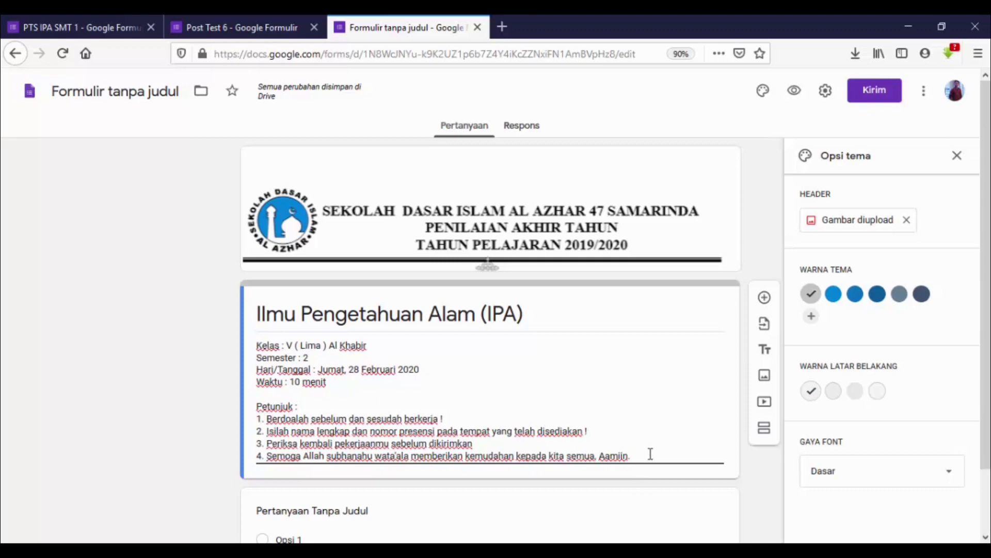
Set the form theme's font style to Lucu.
scroll(606, 463, down, 2)
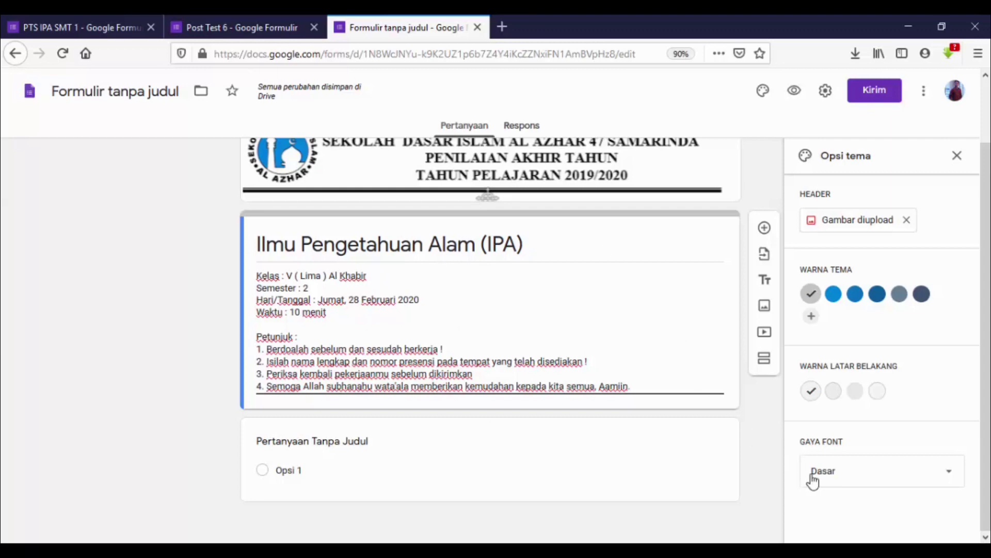
click(899, 480)
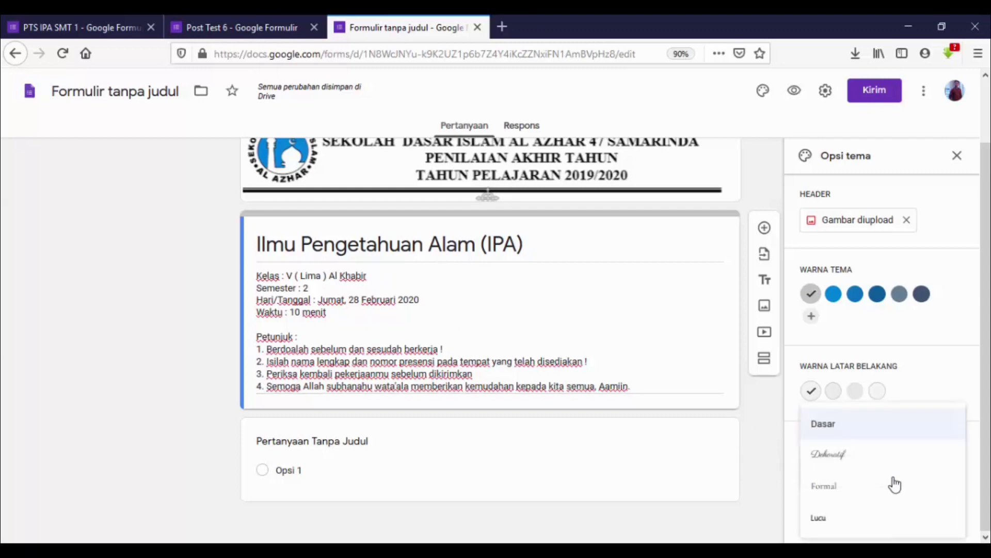
click(847, 530)
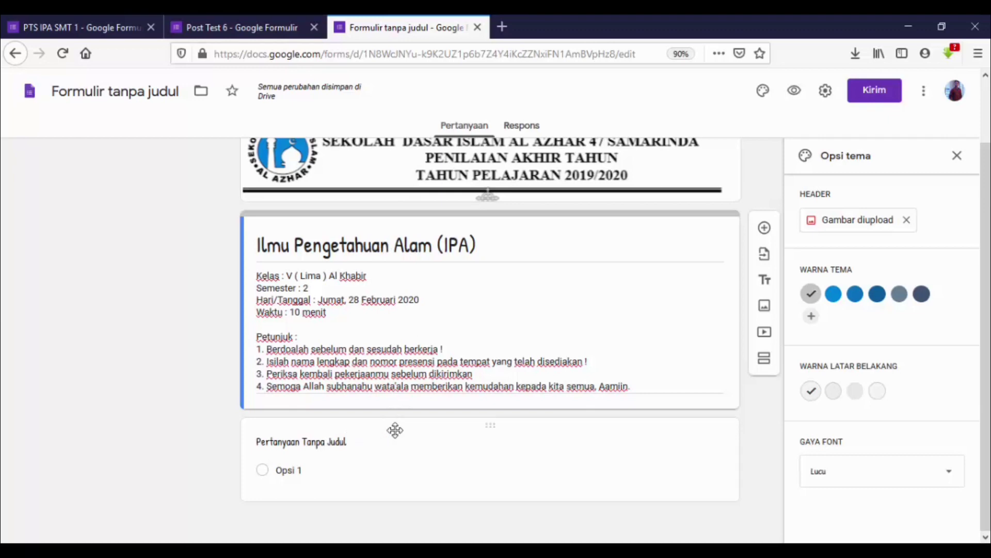
Turn the untitled question into a required short-answer question titled NAMA.
click(341, 448)
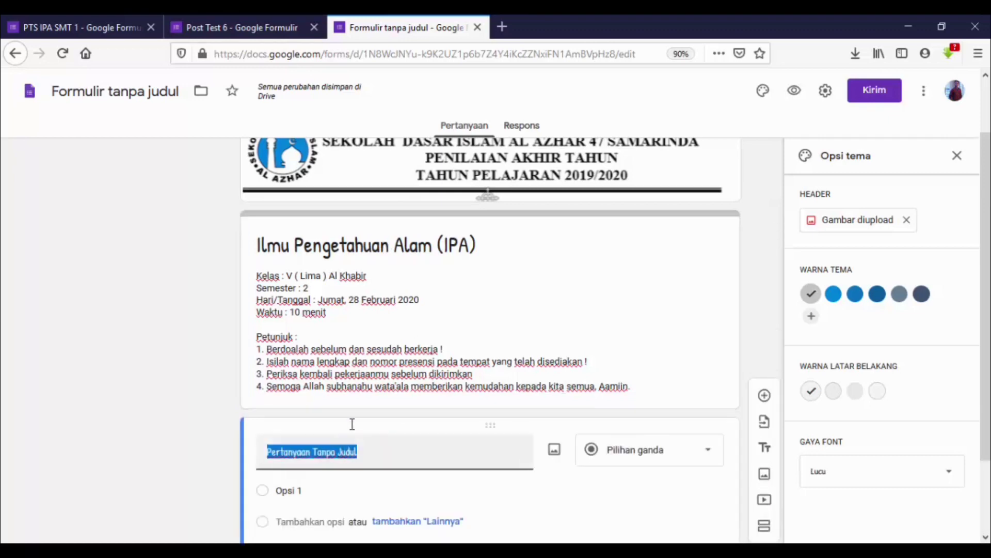
text(na)
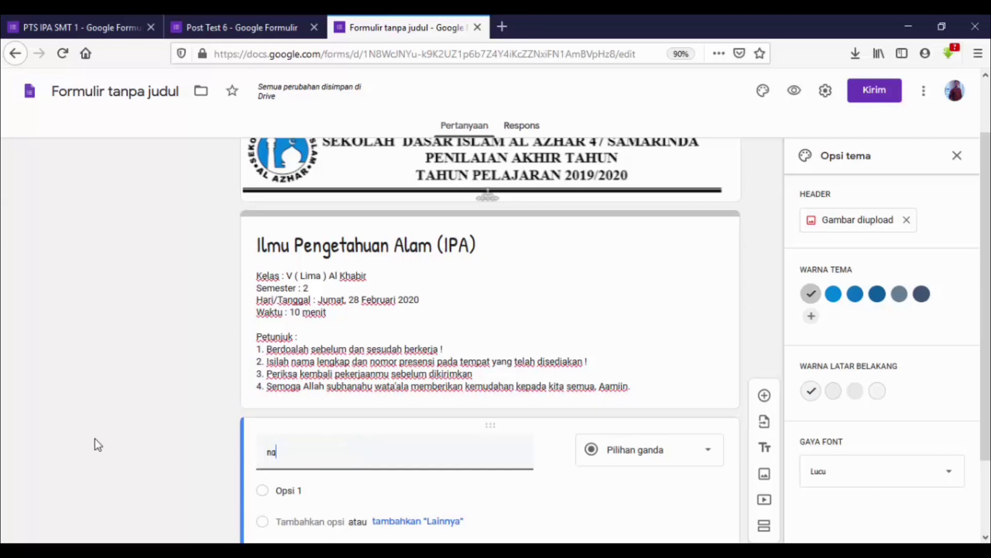
key(BackSpace)
text(NAMA)
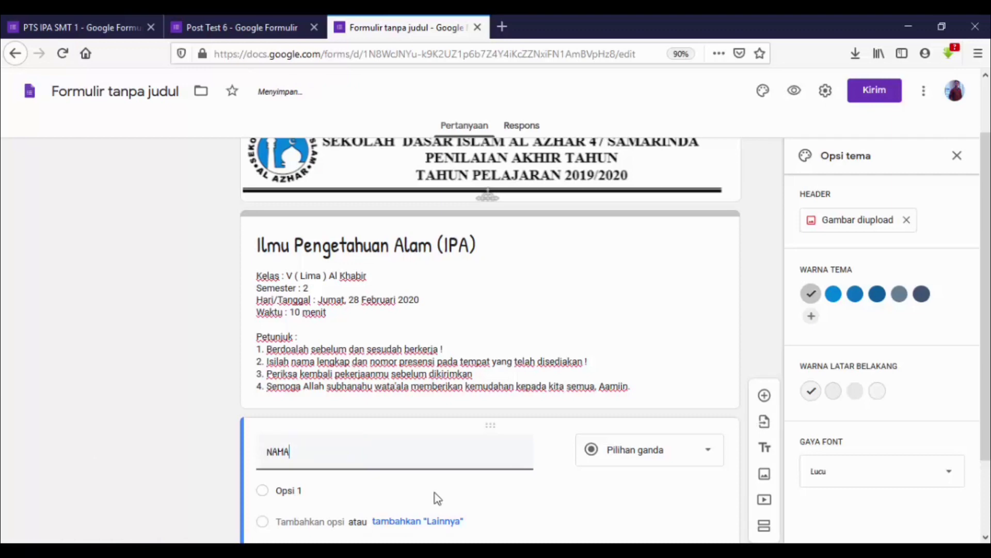
scroll(475, 469, down, 1)
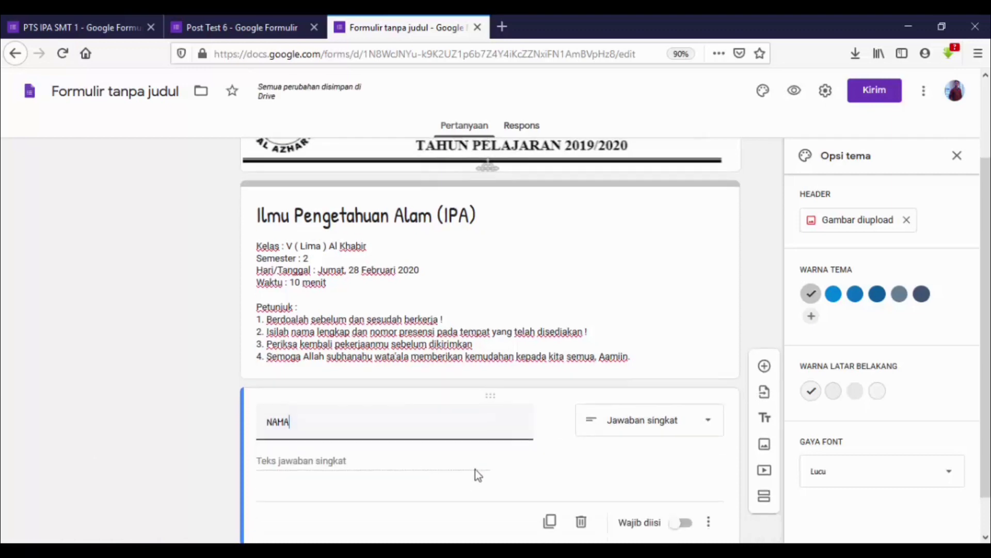
scroll(475, 469, down, 1)
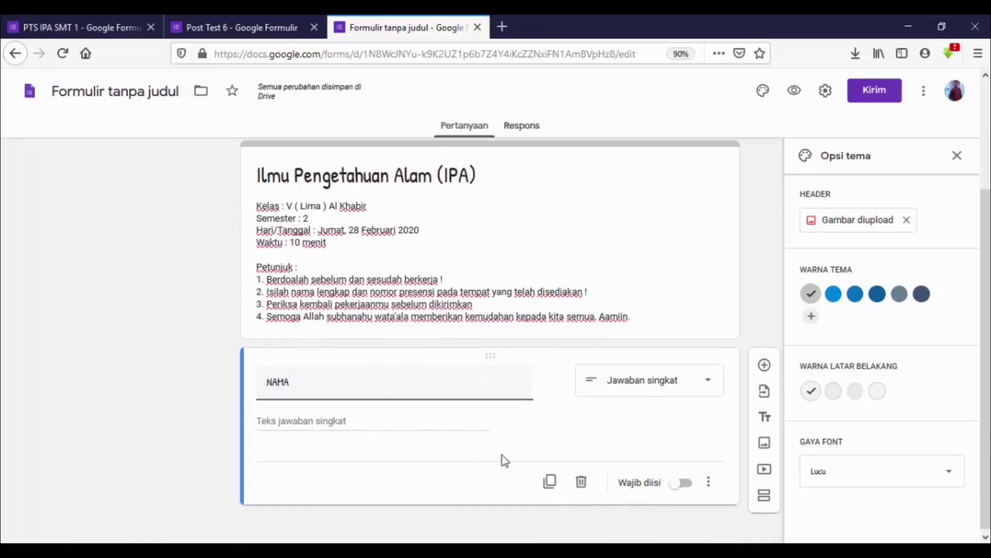
click(686, 486)
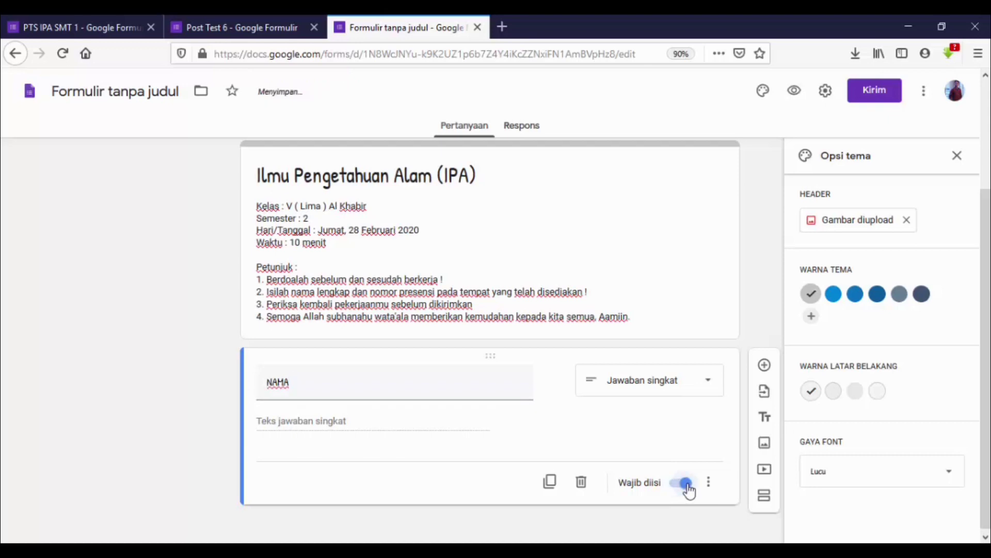
Add a required short-answer question titled NOMOR ABSEN below the NAMA question.
click(765, 366)
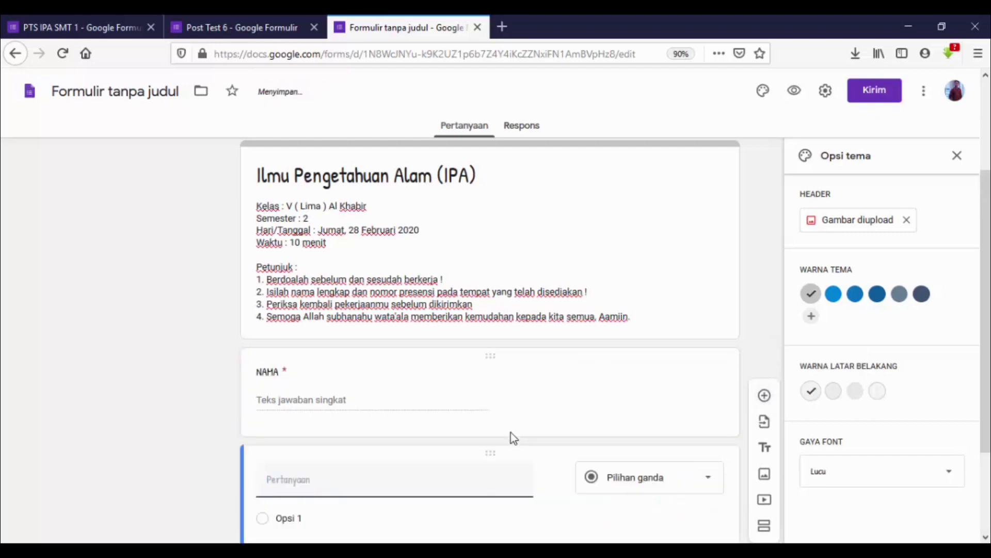
text(NOMOR)
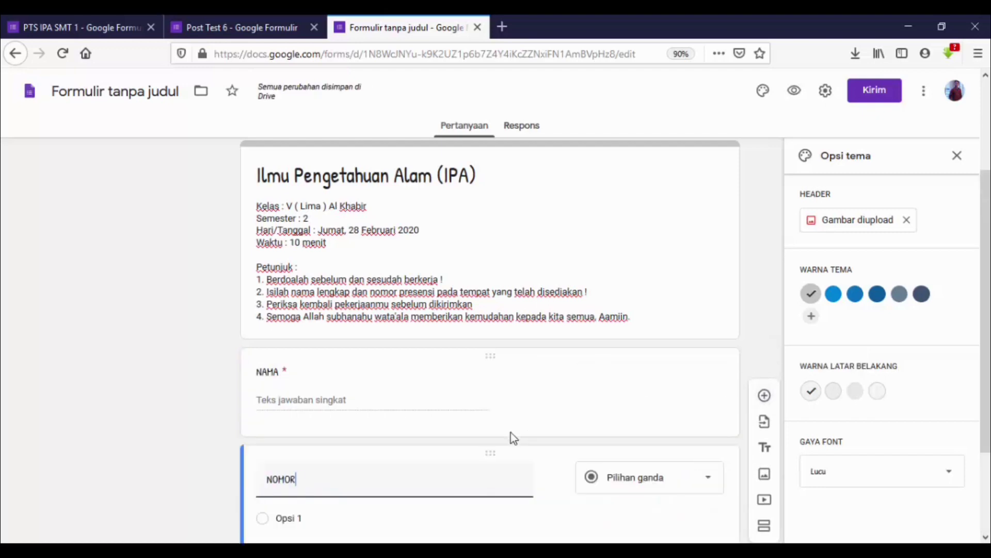
text( ABSEN)
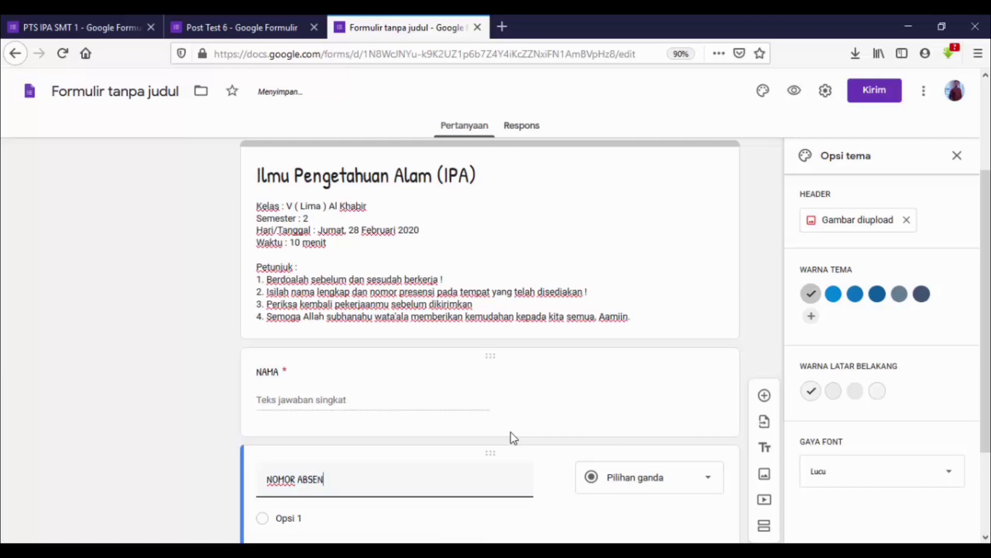
scroll(508, 429, down, 1)
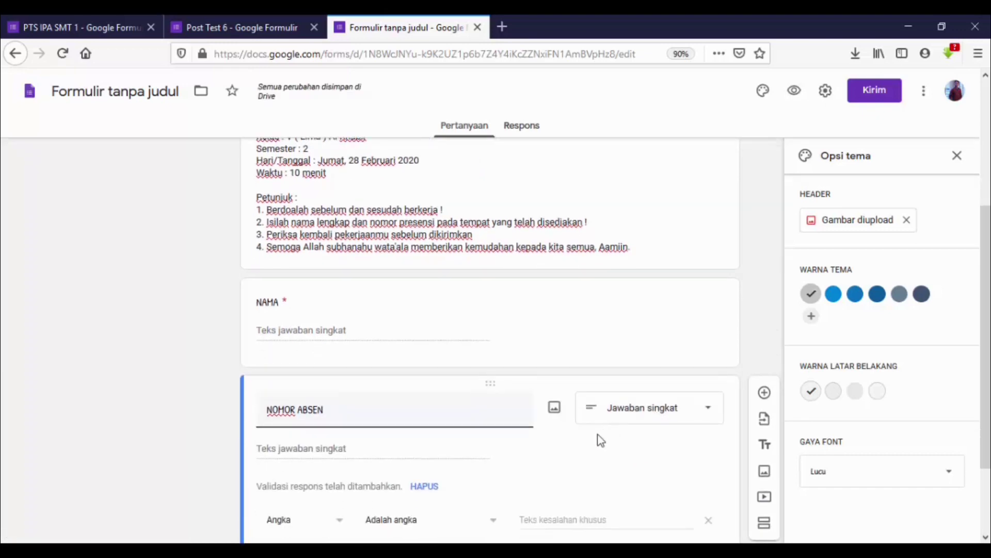
scroll(592, 445, down, 1)
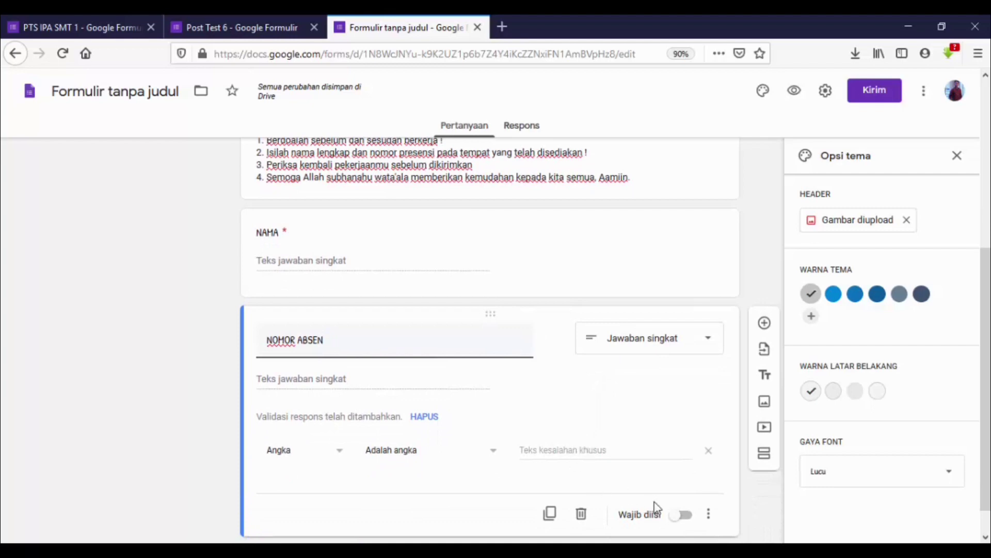
click(684, 515)
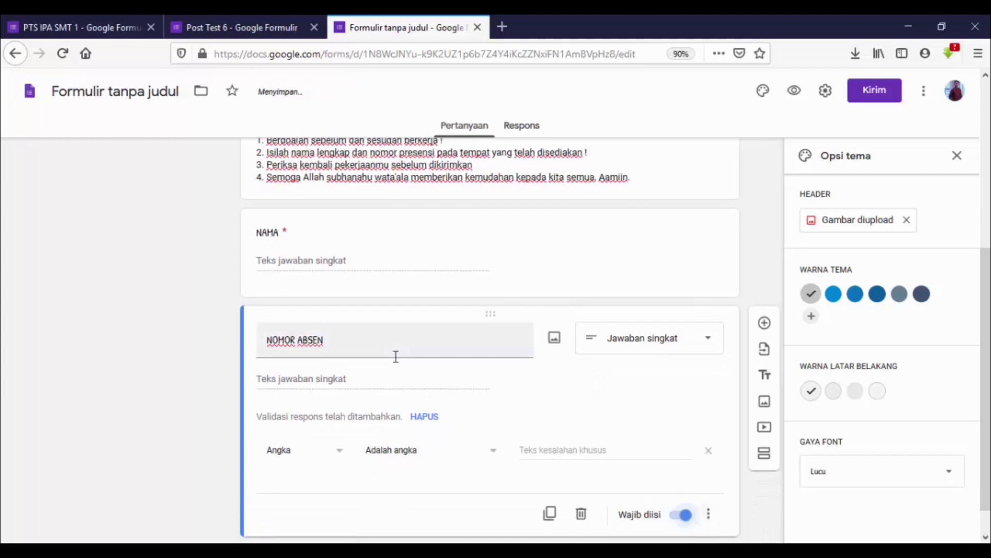
Check the wording of the identity questions in Post Test 6 and retitle the new form's second question NO. PRESENSI.
click(276, 26)
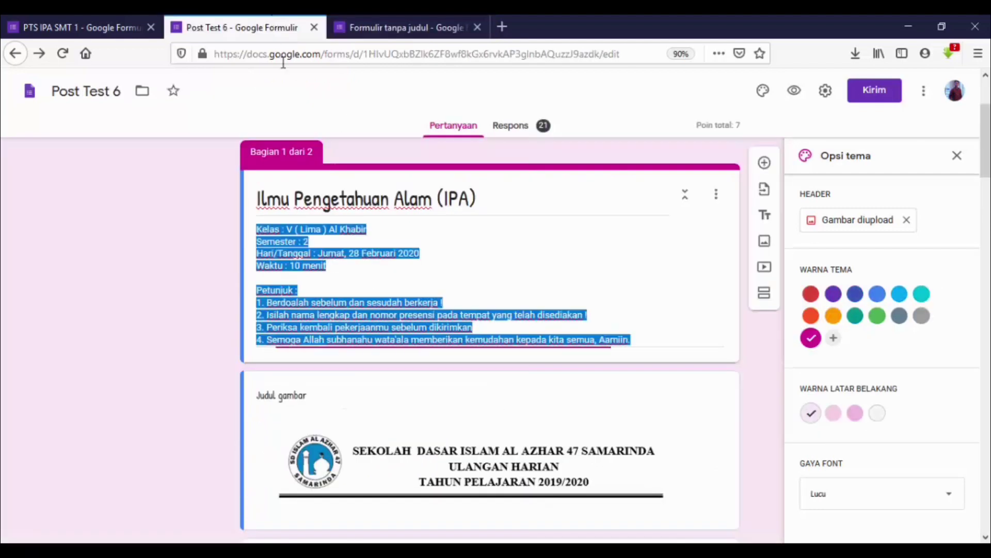
scroll(343, 284, down, 6)
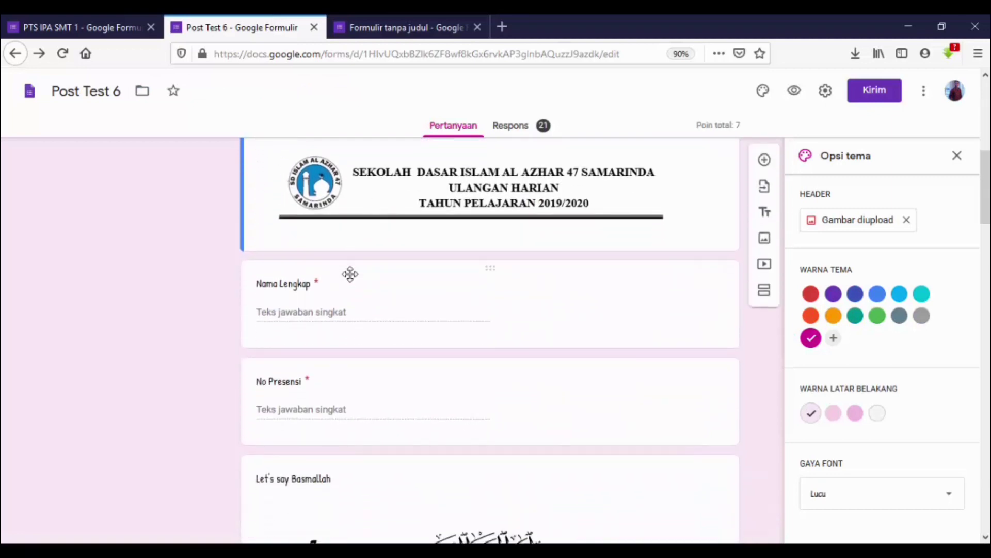
scroll(350, 273, down, 2)
scroll(369, 268, up, 1)
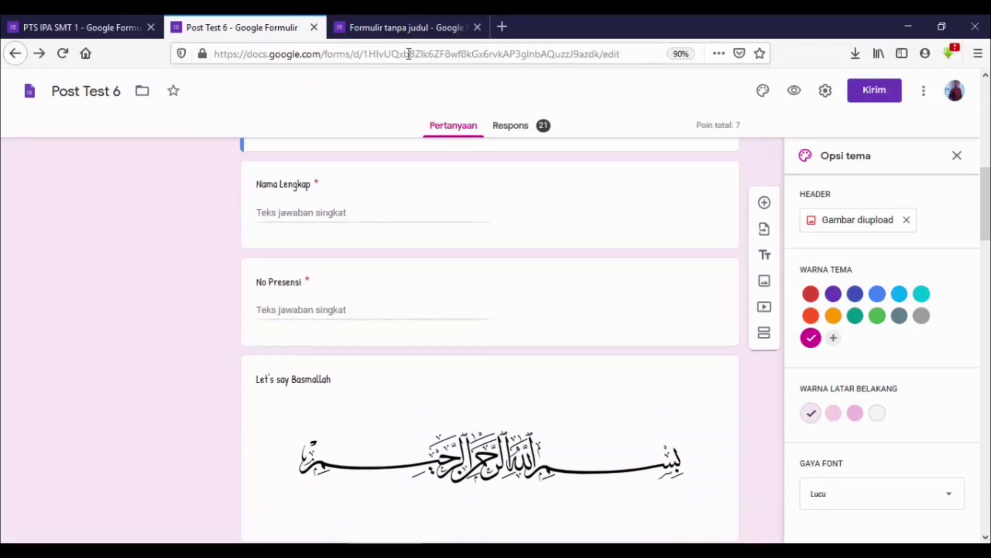
click(413, 28)
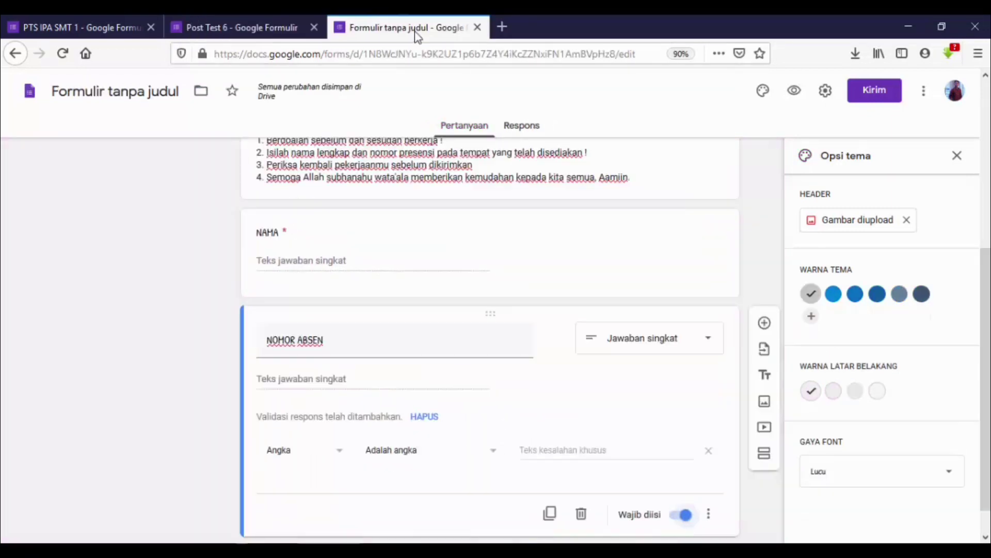
triple_click(336, 336)
text(N)
key(BackSpace)
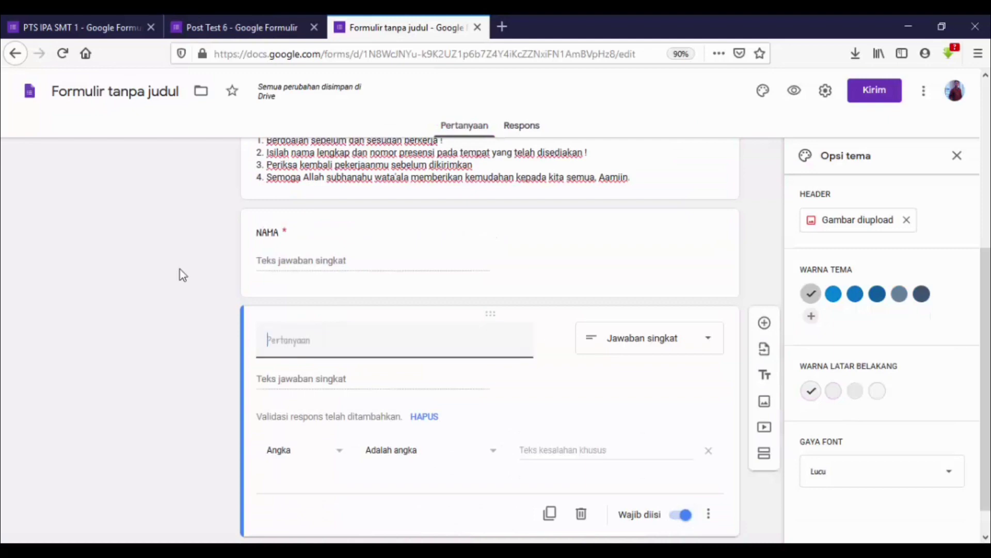
text(NO. PRESENSI)
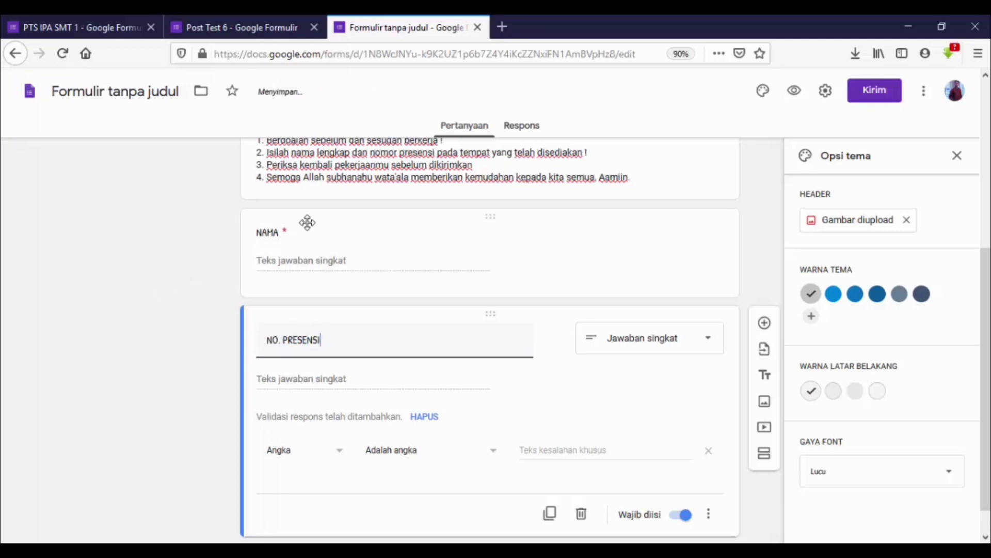
Extend the first question's title to NAMA LENGKAP.
double_click(273, 232)
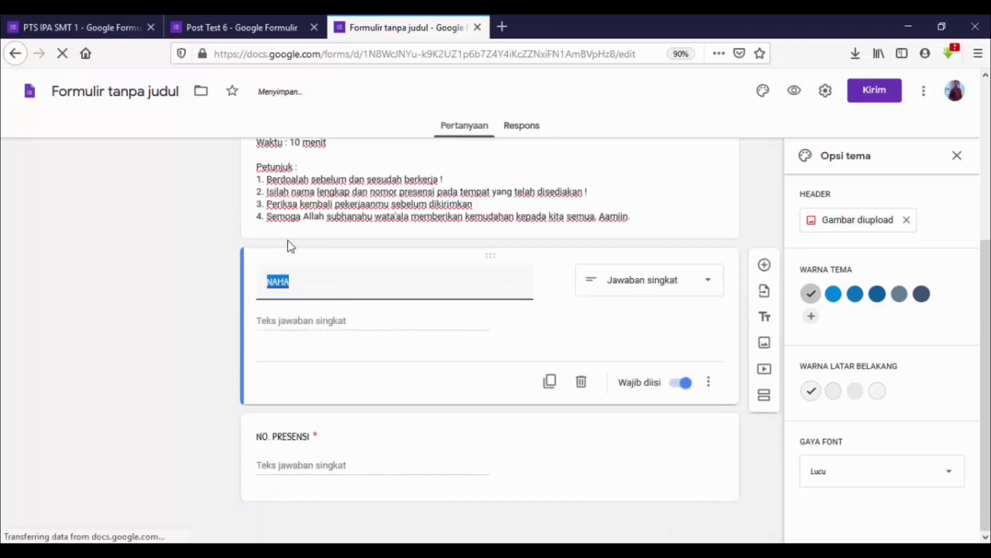
click(247, 272)
text(LENGKAP)
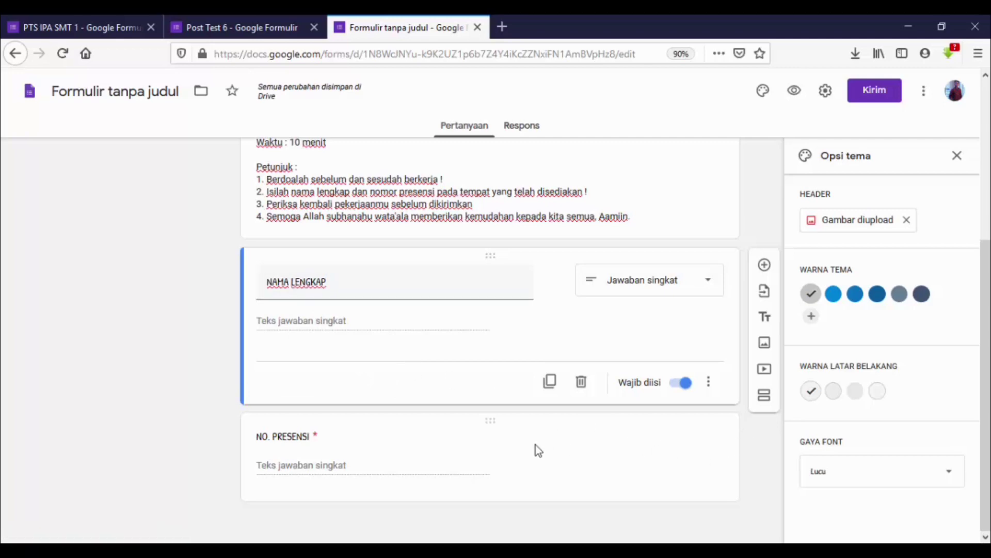
Add a blank multiple-choice question below the NO. PRESENSI question.
click(666, 443)
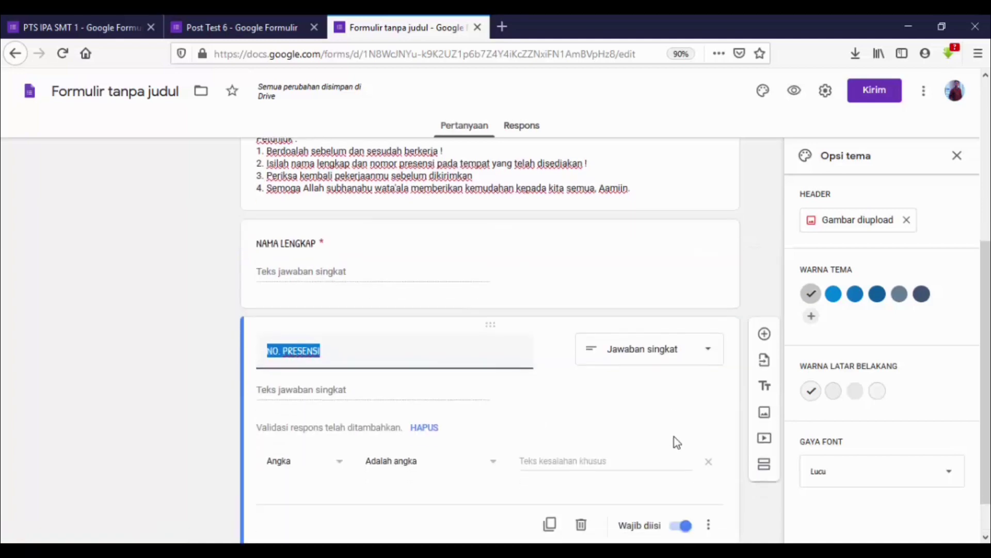
click(765, 288)
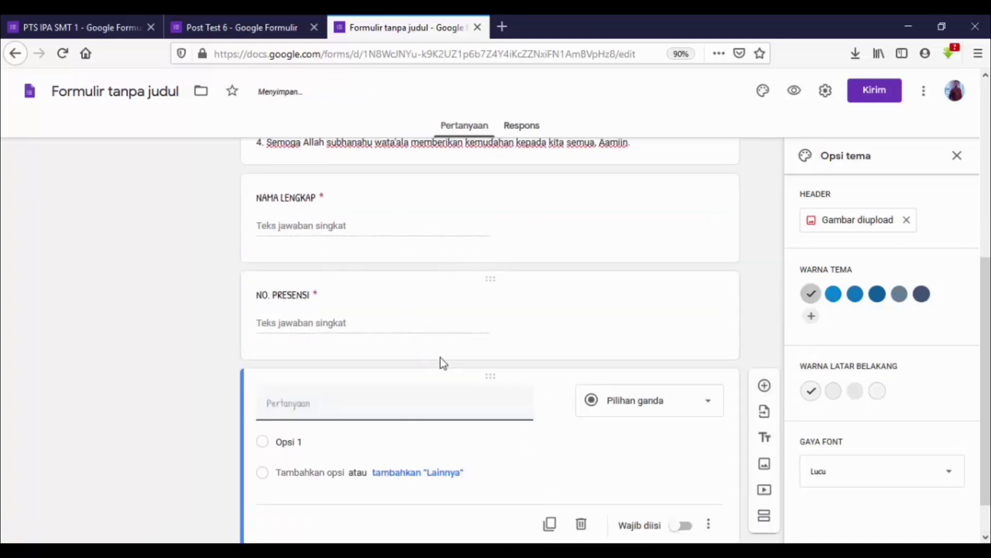
scroll(496, 438, down, 1)
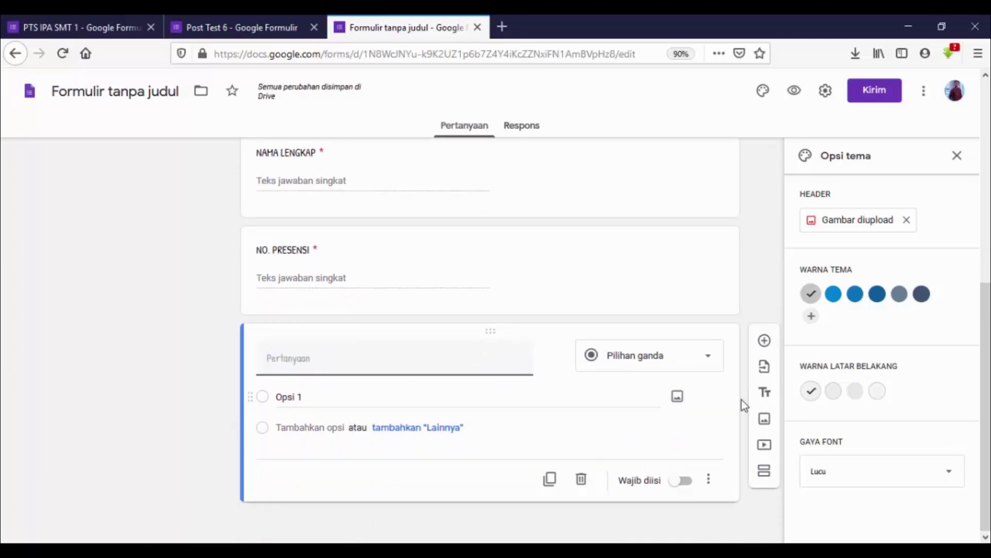
Insert the Basmallah calligraphy file "images" from the Desktop as an image item in the form.
click(763, 419)
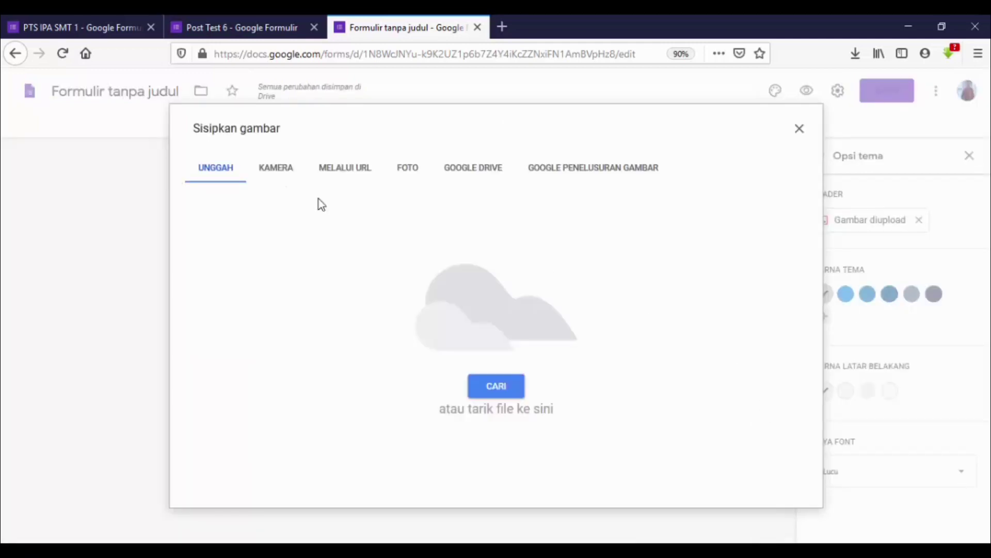
click(497, 383)
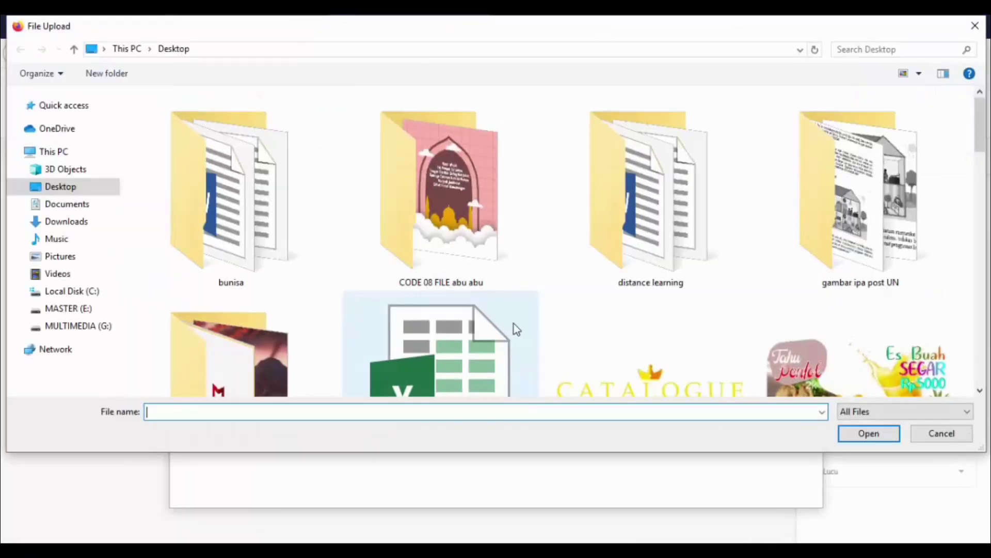
scroll(527, 247, down, 2)
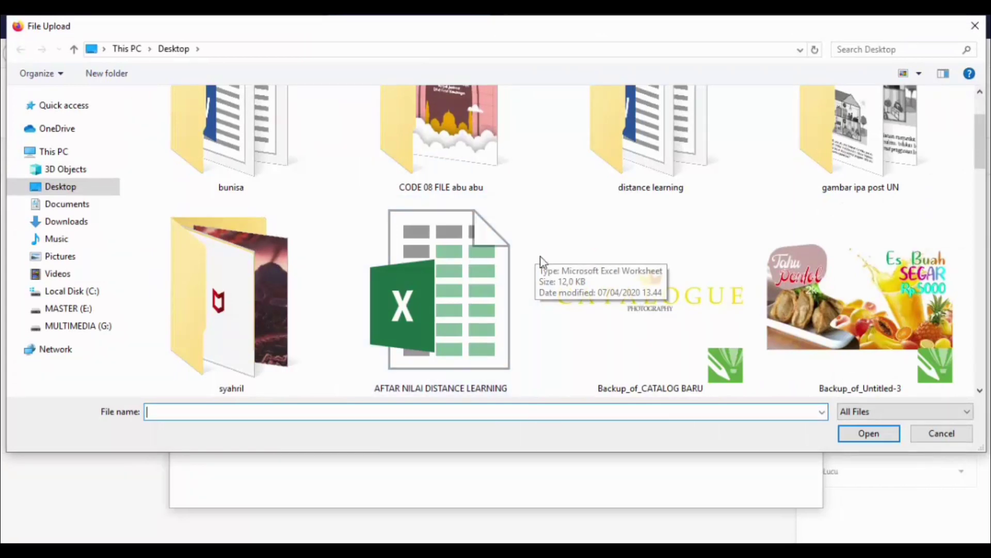
scroll(542, 256, down, 4)
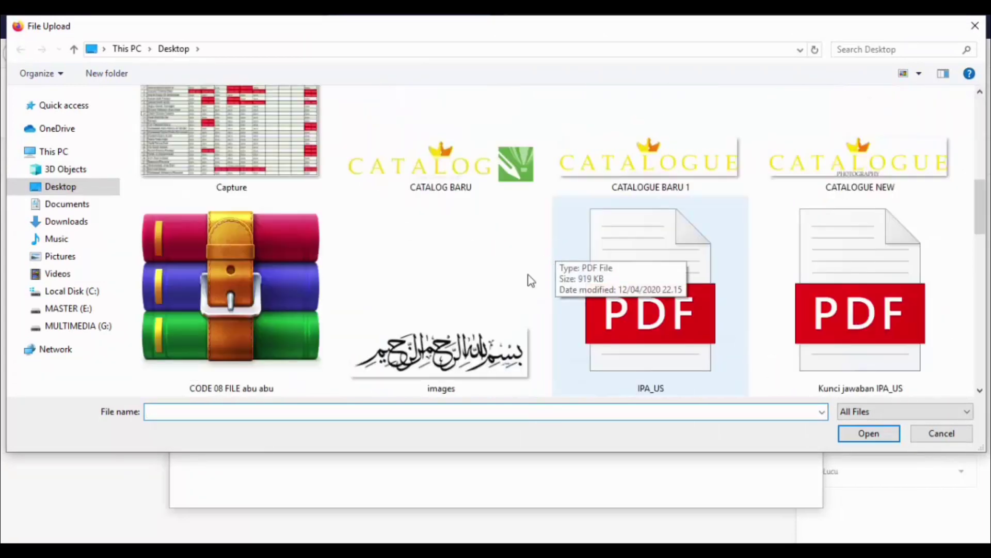
click(458, 347)
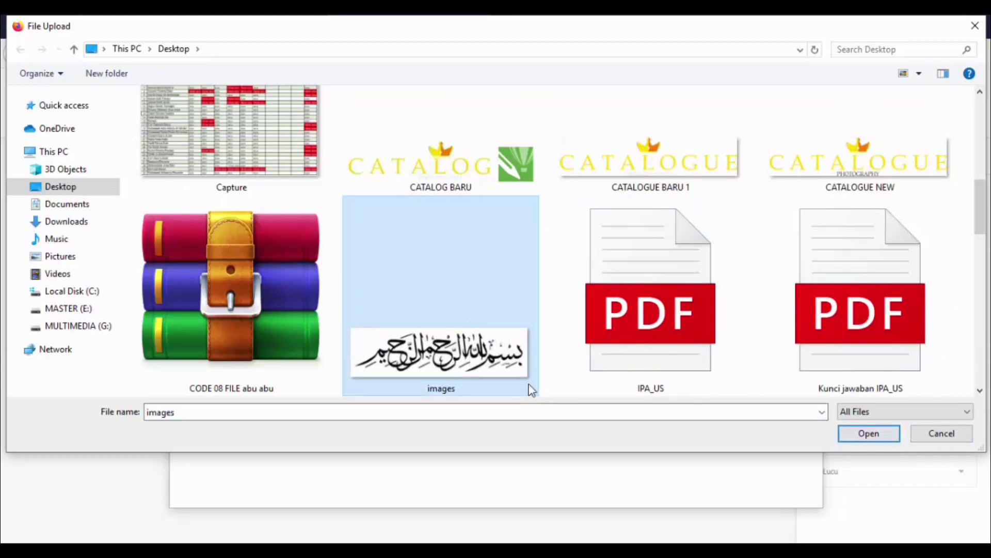
click(857, 437)
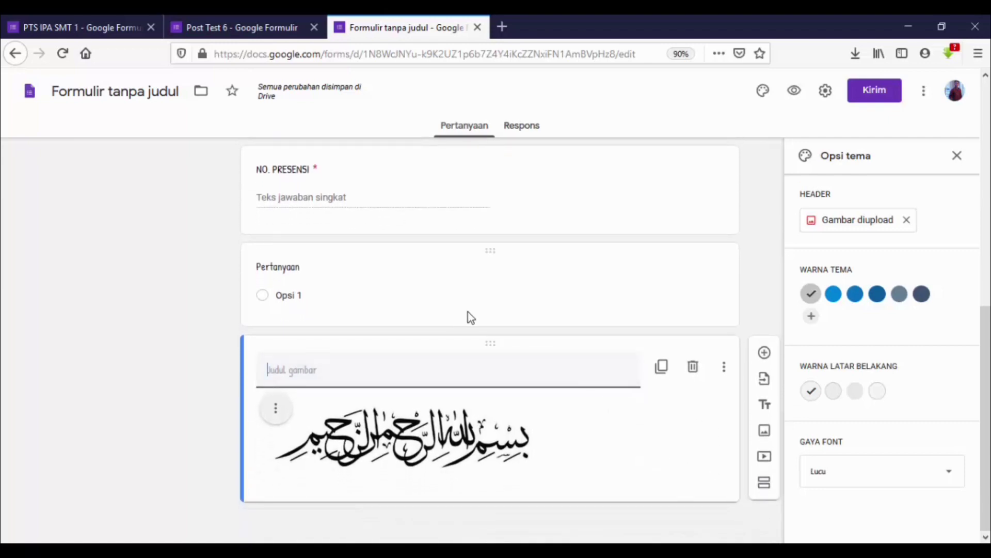
Delete the blank question between NO. PRESENSI and the Basmallah image.
scroll(511, 325, up, 2)
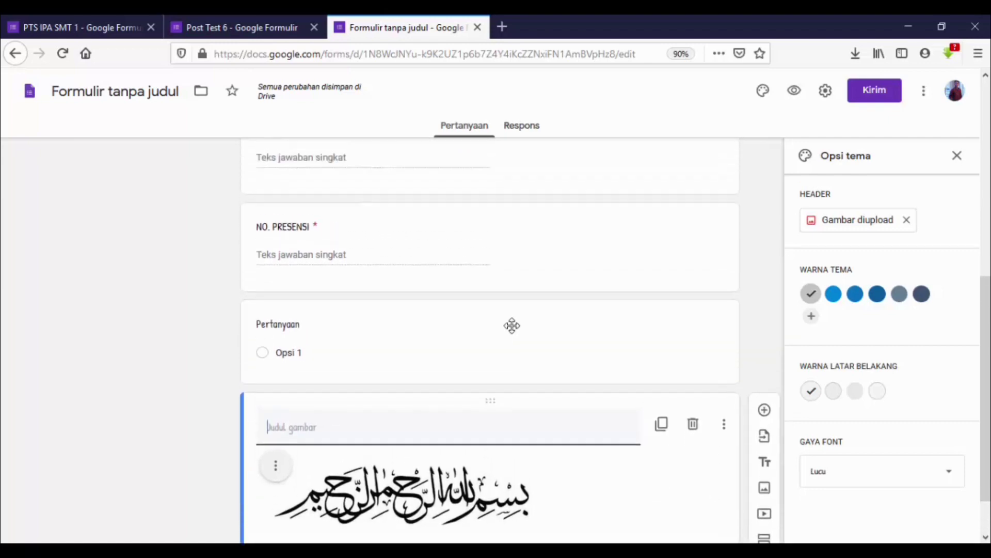
click(548, 343)
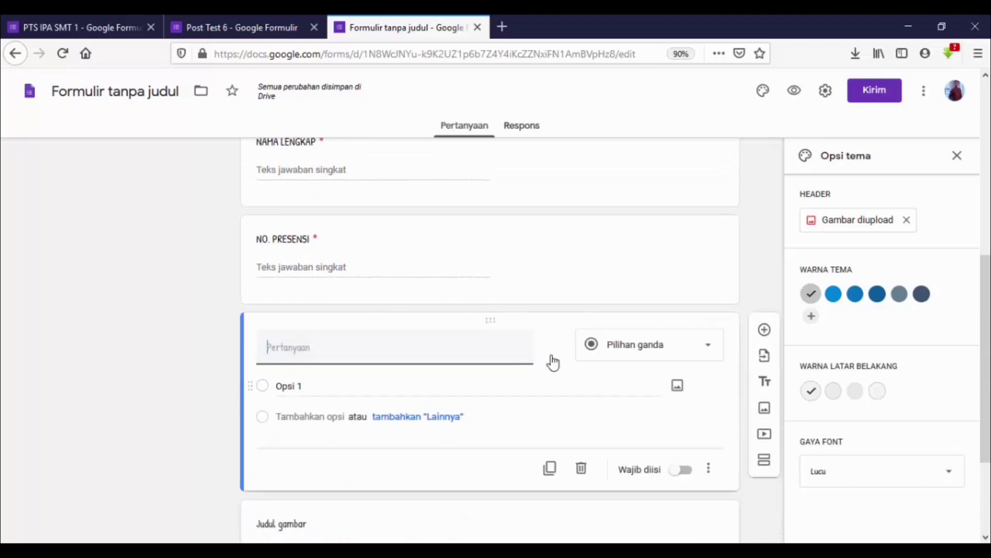
click(582, 470)
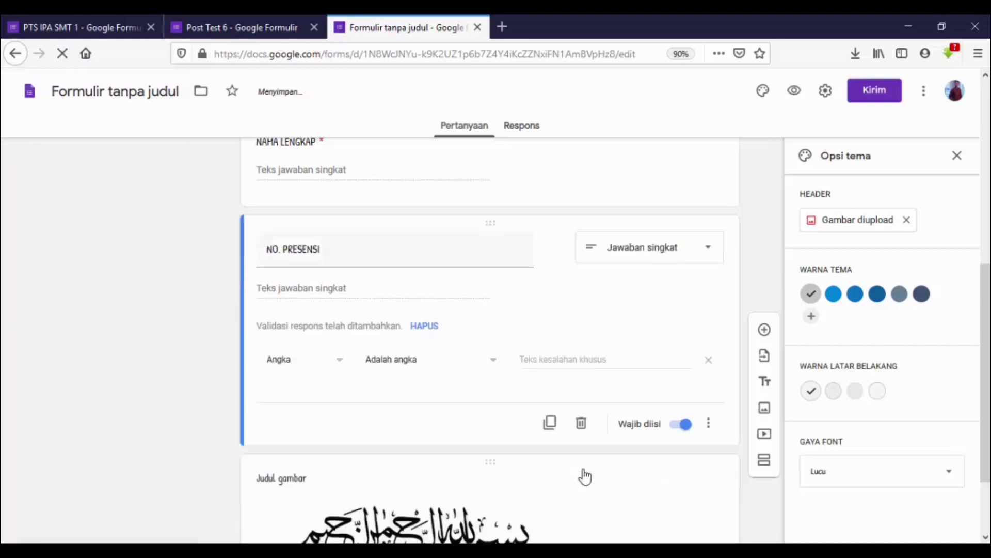
Review the form's first section, from the school header and instructions through the identity questions to the Basmallah image.
scroll(467, 337, down, 2)
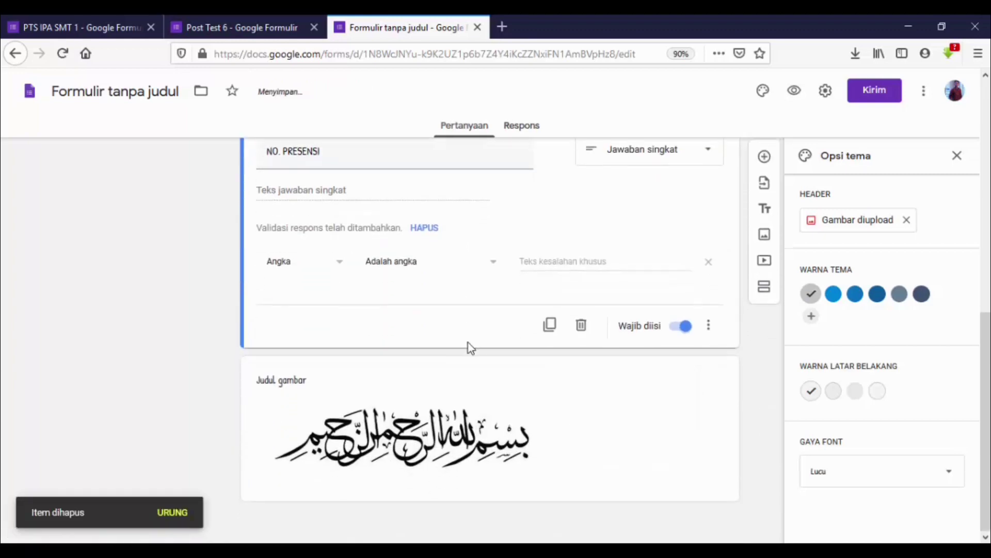
click(483, 429)
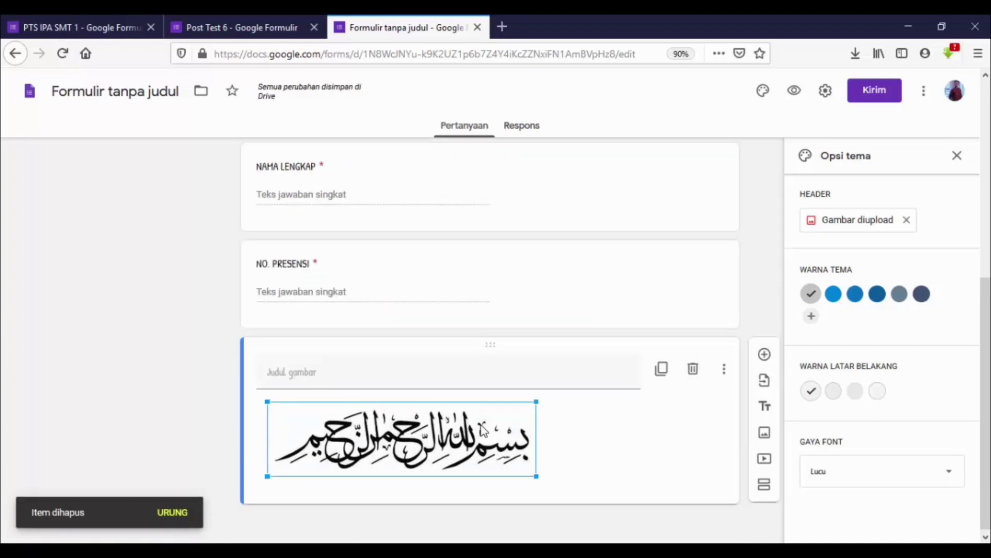
click(640, 427)
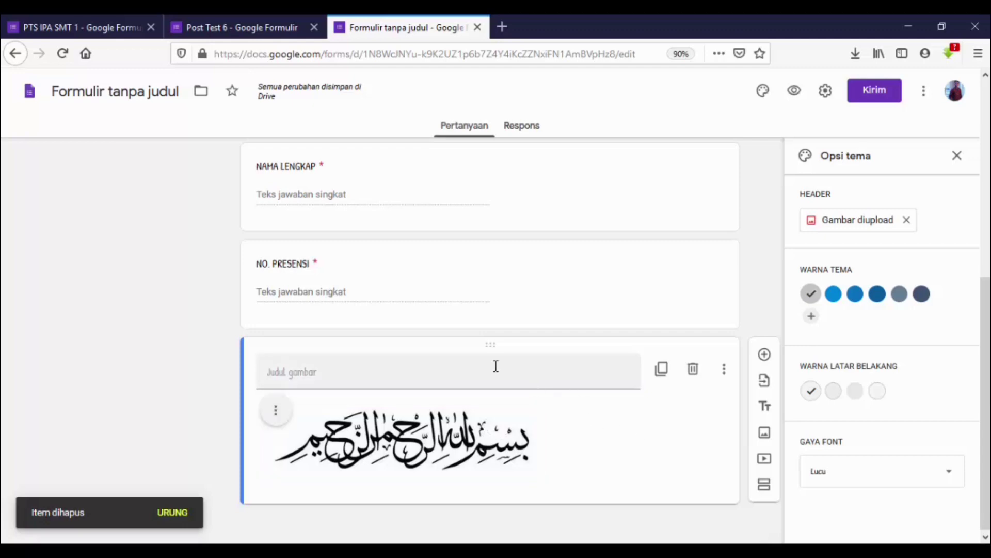
scroll(451, 303, up, 6)
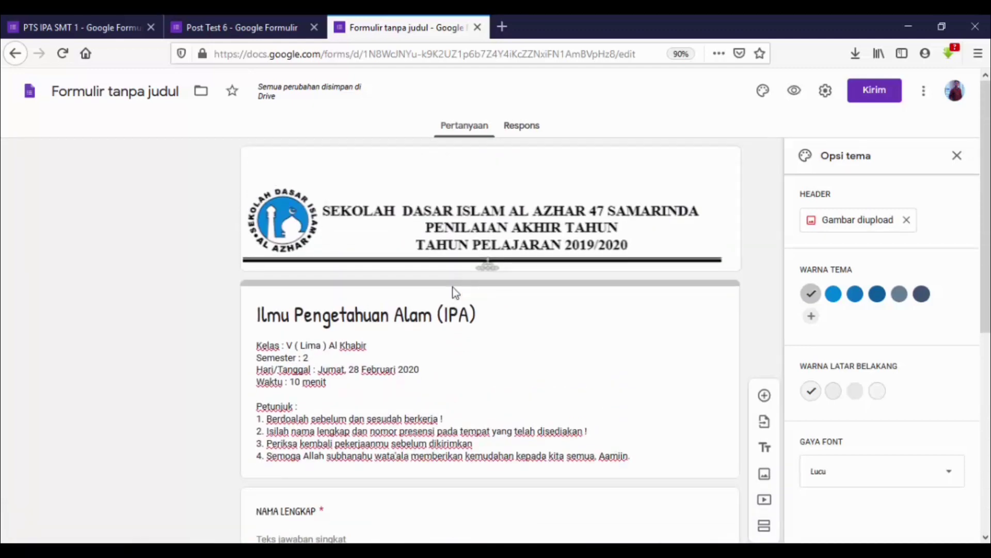
scroll(454, 300, down, 3)
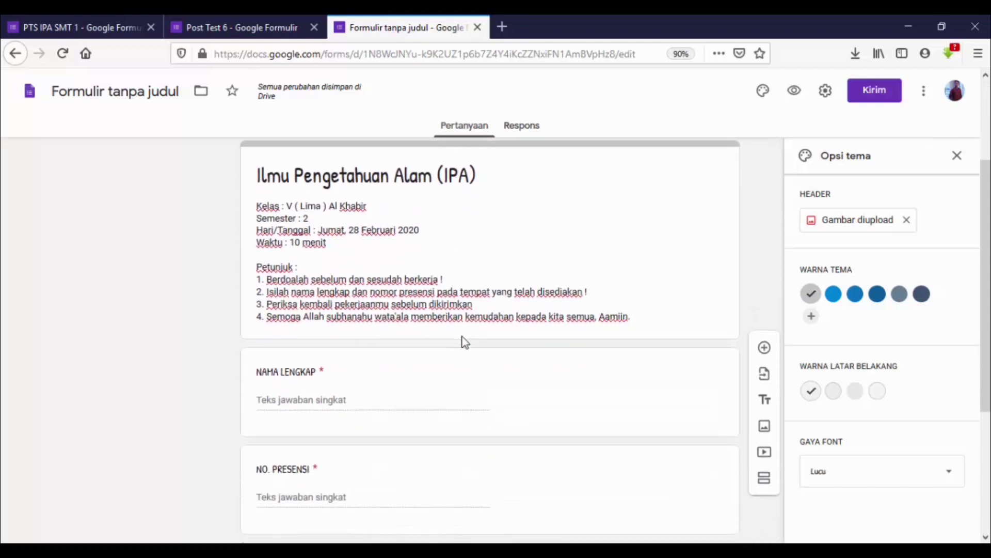
scroll(464, 341, down, 4)
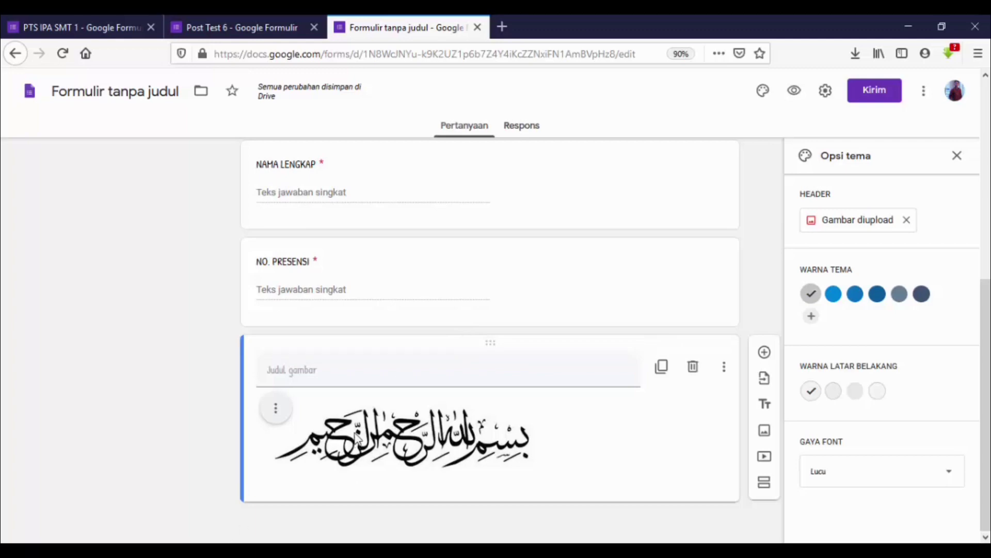
scroll(361, 423, up, 7)
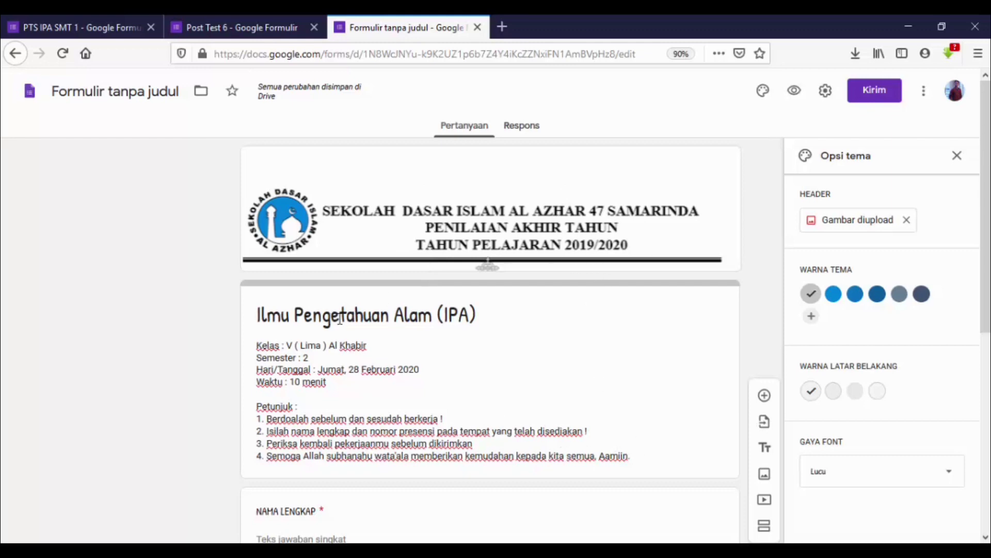
scroll(341, 341, down, 3)
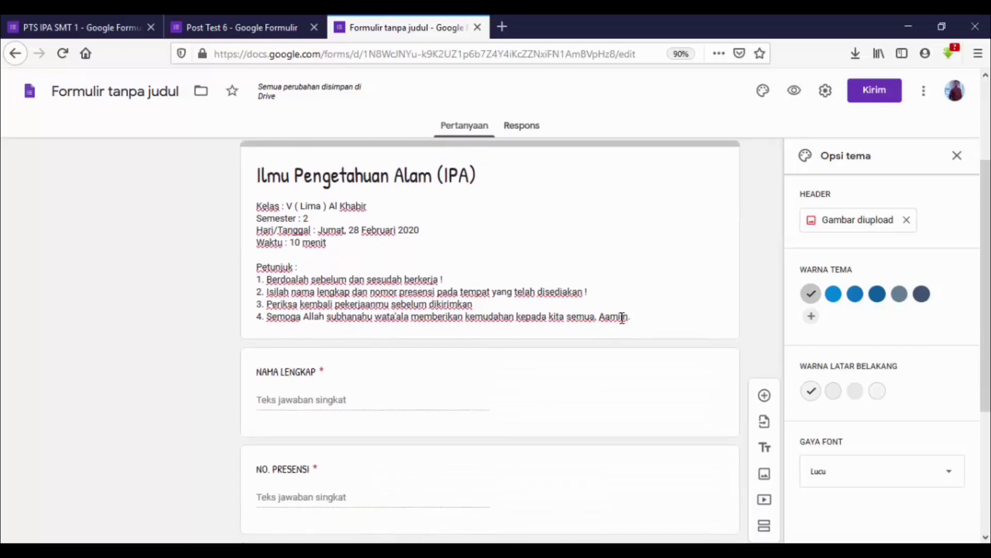
scroll(441, 381, down, 4)
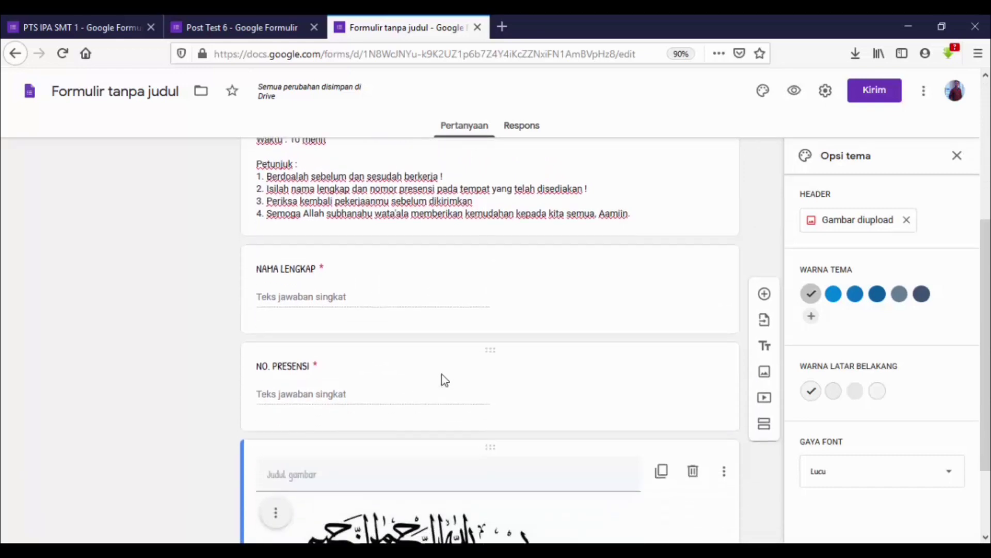
scroll(475, 366, up, 1)
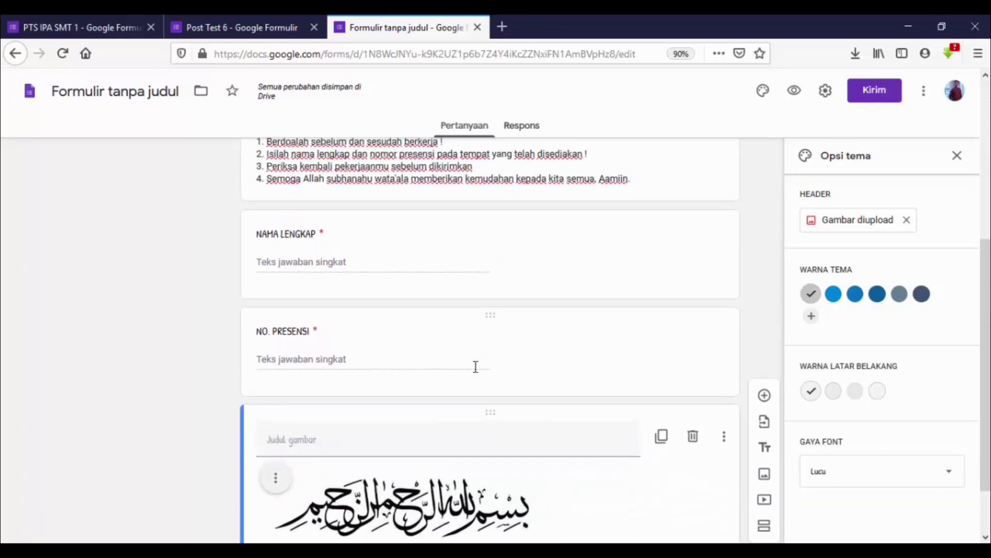
scroll(478, 356, up, 5)
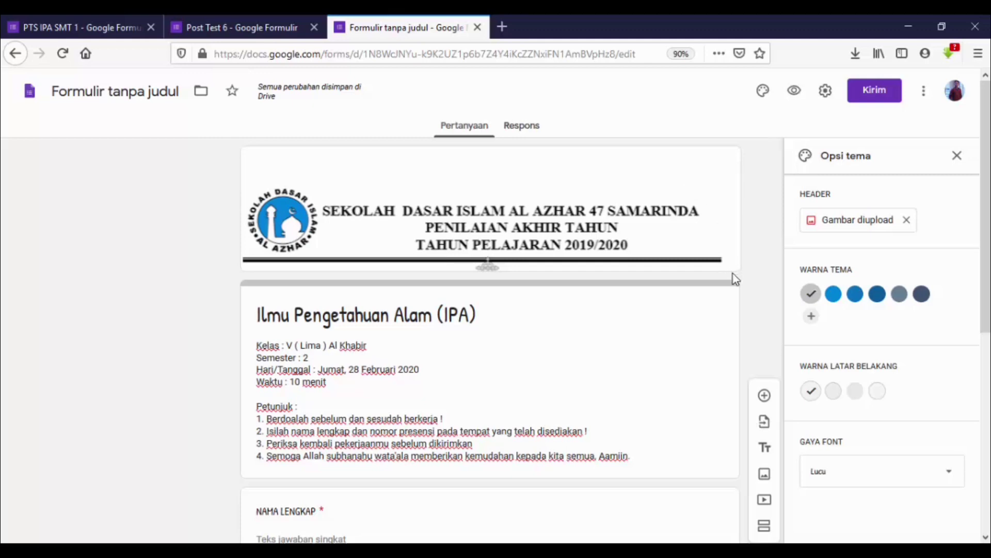
scroll(730, 287, down, 6)
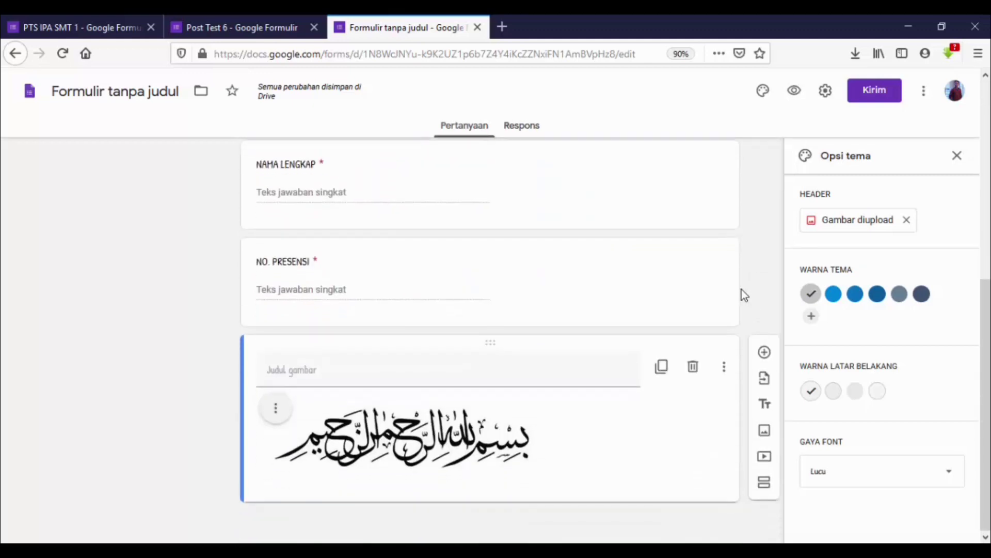
scroll(649, 263, up, 4)
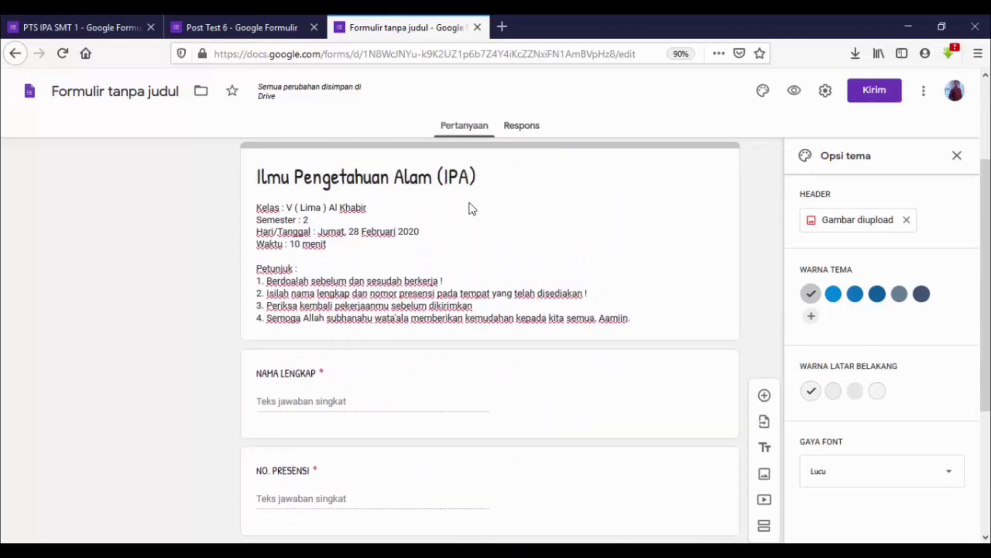
scroll(475, 227, down, 4)
scroll(476, 227, up, 5)
scroll(491, 212, down, 5)
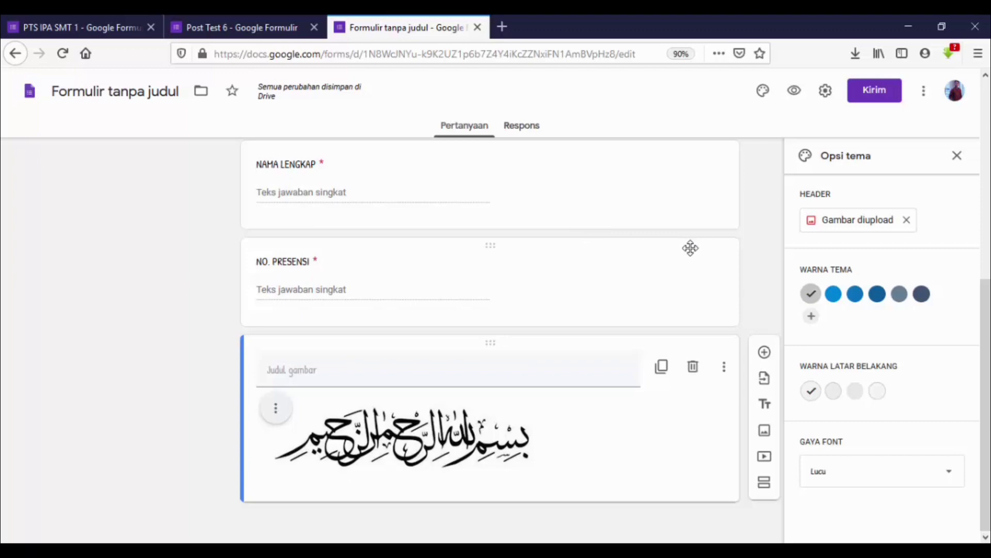
scroll(483, 255, up, 4)
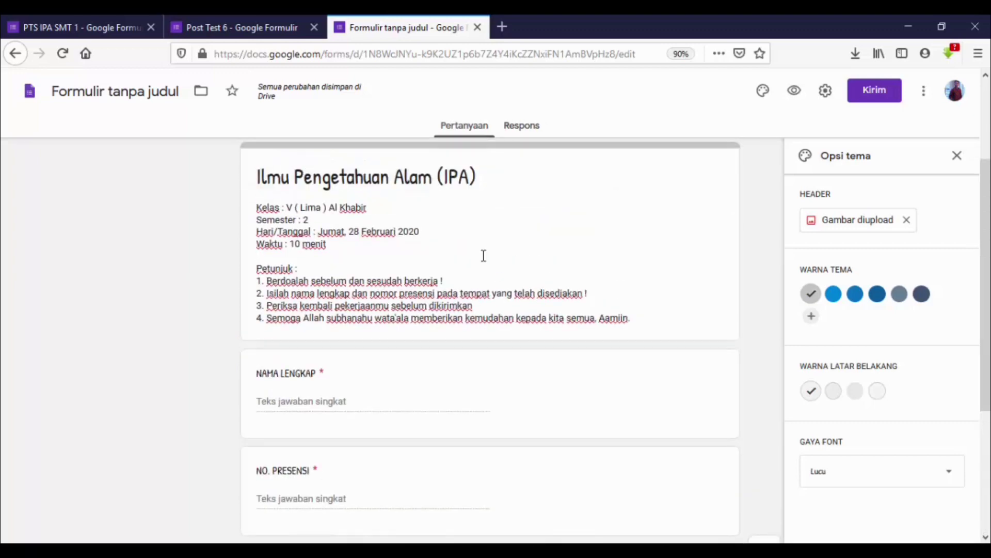
scroll(485, 255, down, 4)
scroll(487, 259, up, 7)
scroll(488, 254, down, 5)
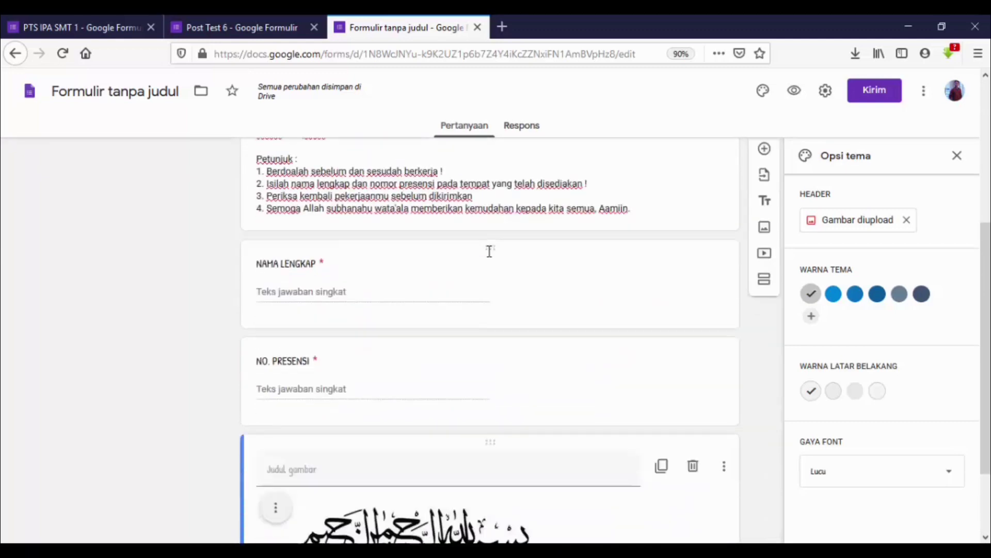
scroll(489, 253, down, 2)
scroll(491, 248, up, 4)
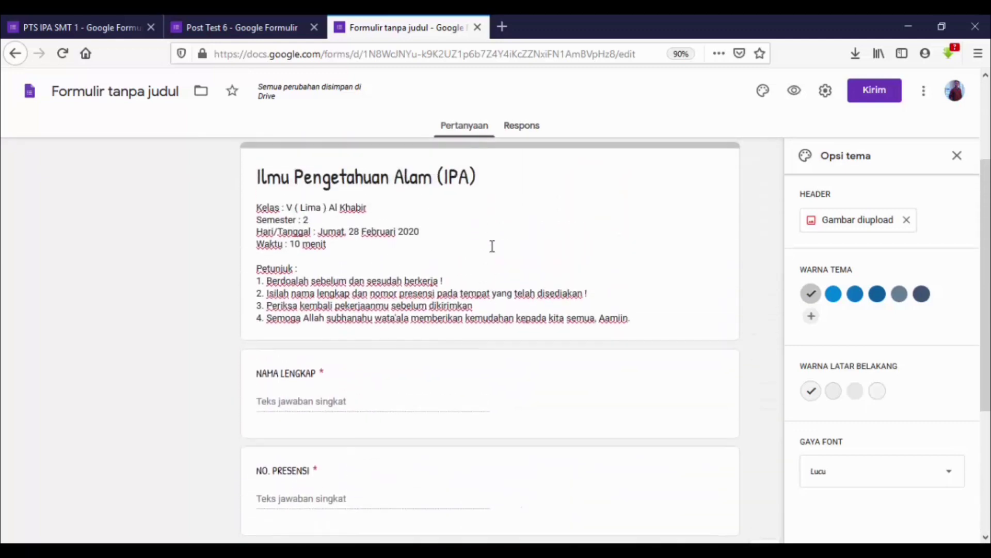
scroll(491, 247, down, 2)
scroll(492, 246, up, 2)
scroll(492, 246, down, 3)
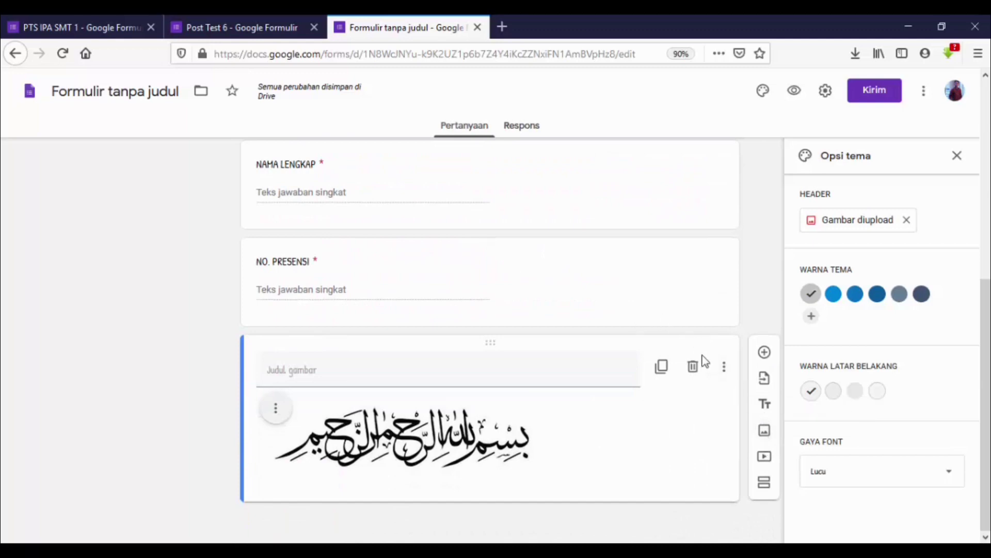
Add a new section below the Basmallah image.
click(768, 488)
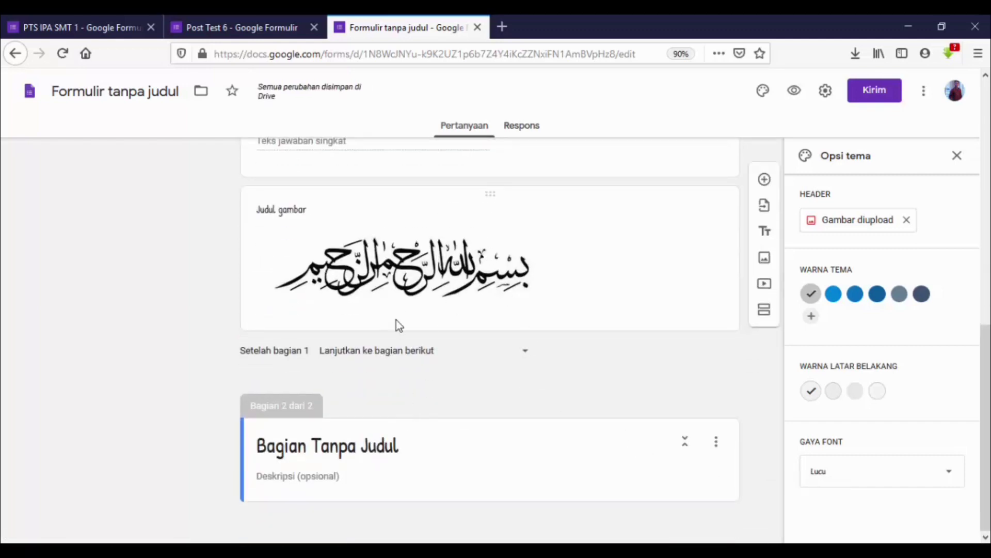
scroll(398, 325, up, 10)
scroll(418, 268, down, 10)
Check the title and description of the second section in the Post Test 6 form, and return to the new form.
click(237, 21)
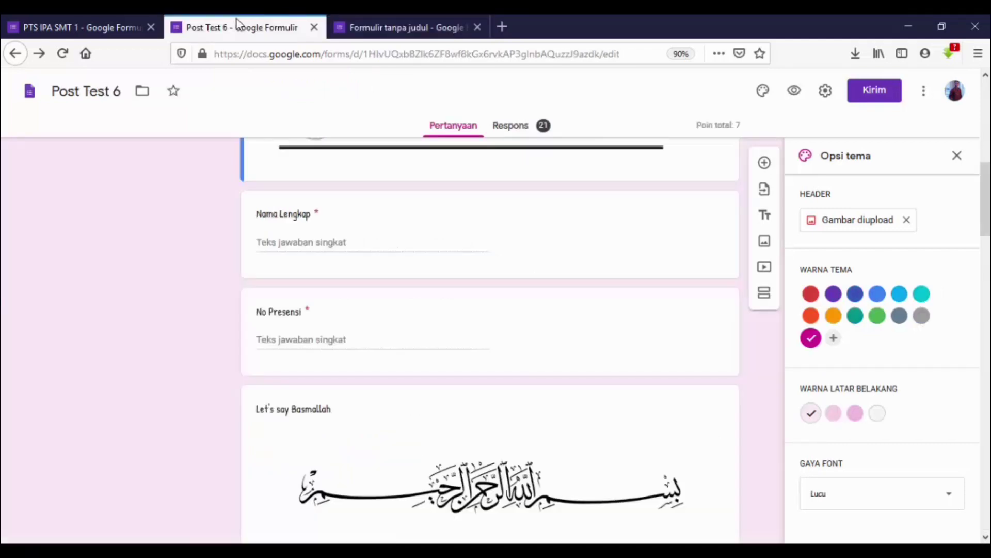
scroll(306, 277, down, 9)
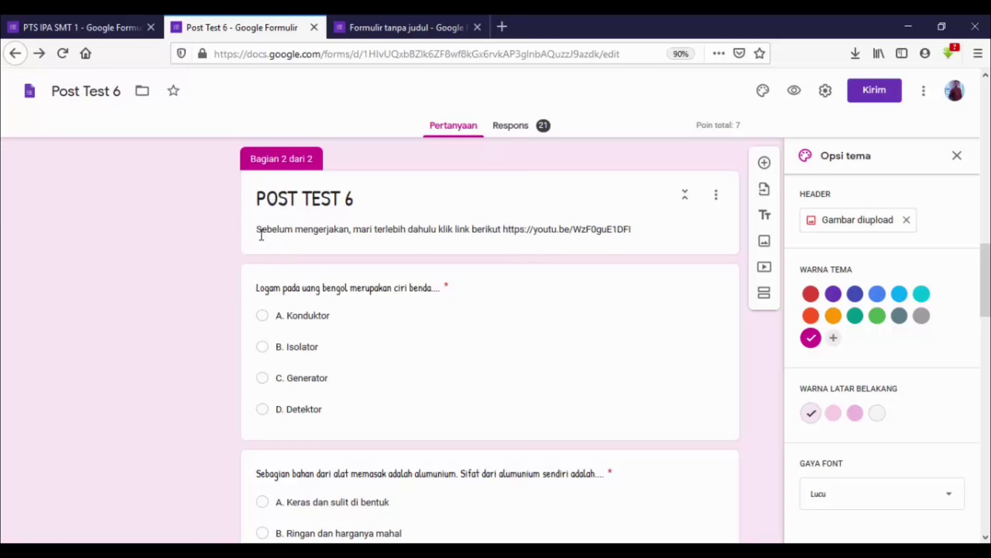
click(413, 27)
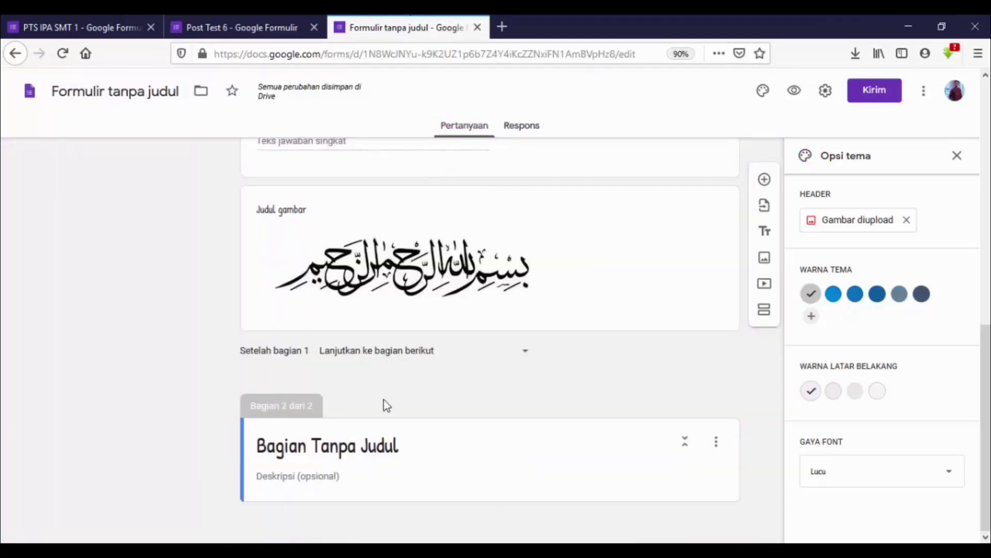
Title the second section "IPA BAB 2".
click(393, 443)
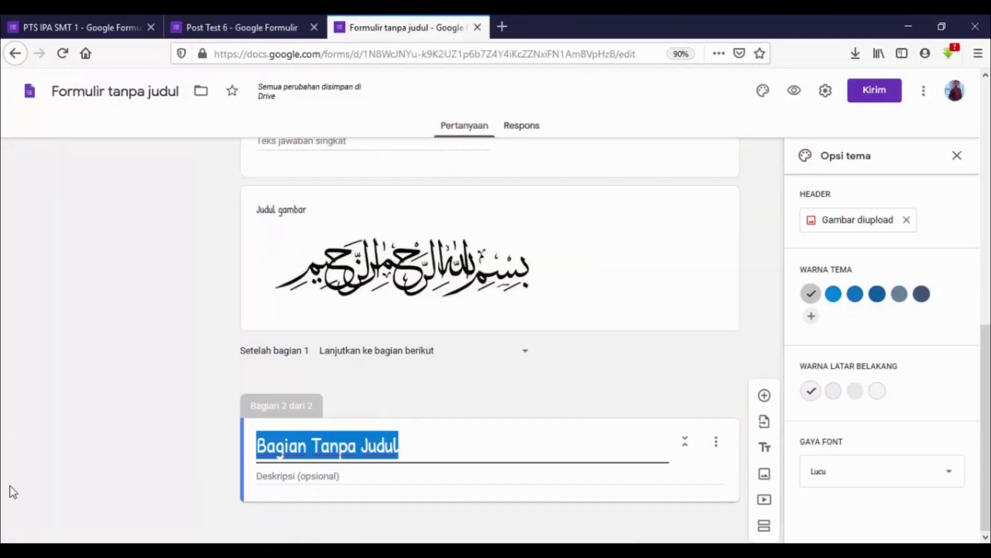
text(ipa)
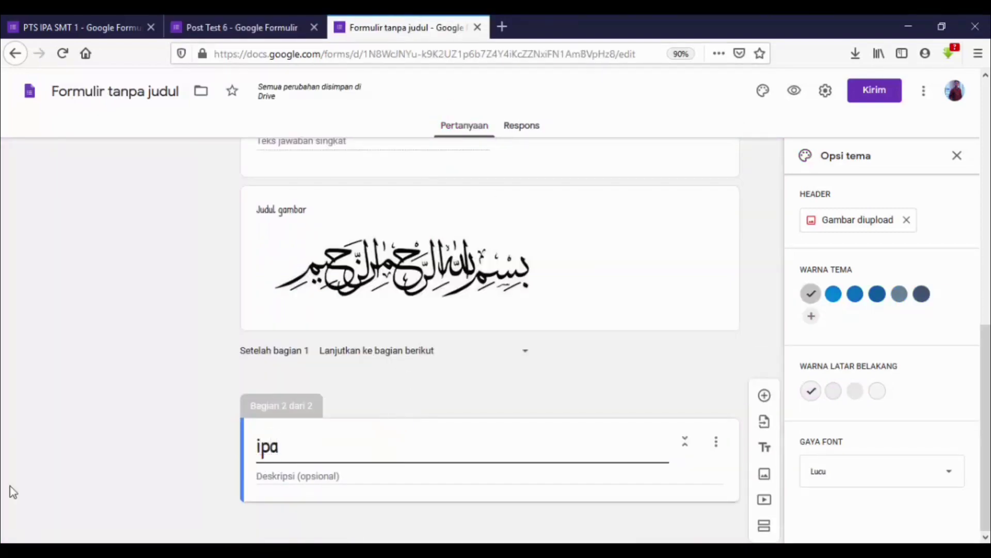
key(BackSpace)
key(BackSpace)
key(BackSpace)
text(IPA BAB )
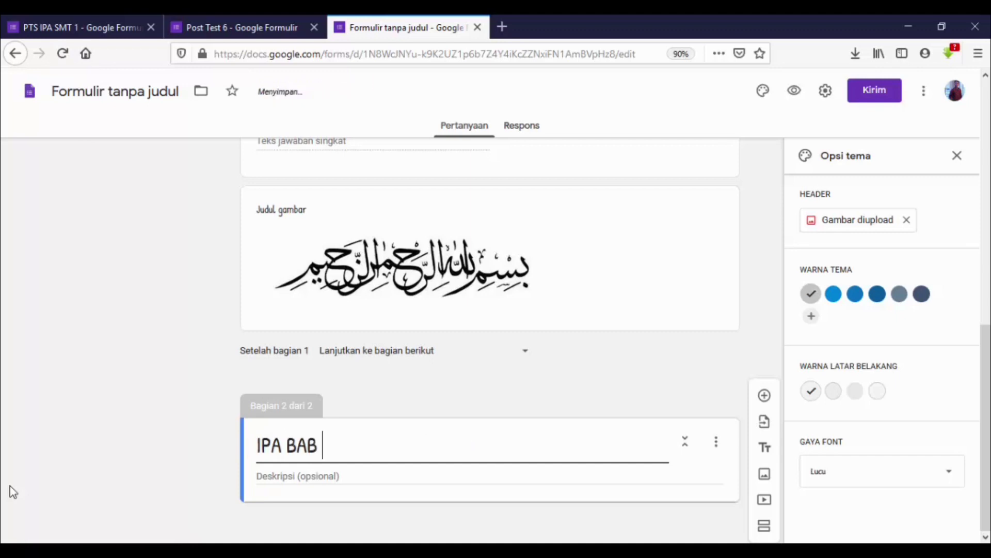
text(2)
Enter "Pilihlah jawaban berikut dengan tepat!" as the second section's description.
click(297, 475)
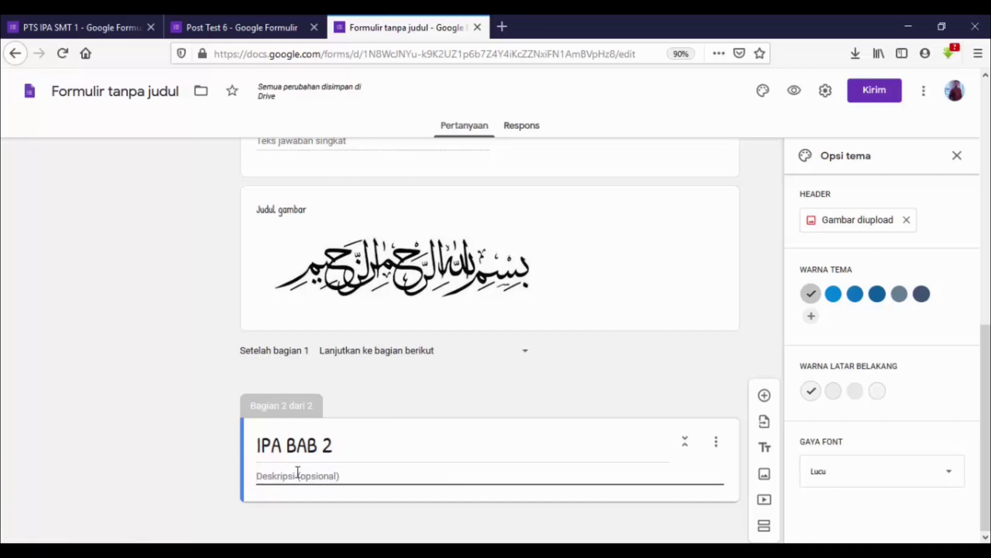
text(Pil)
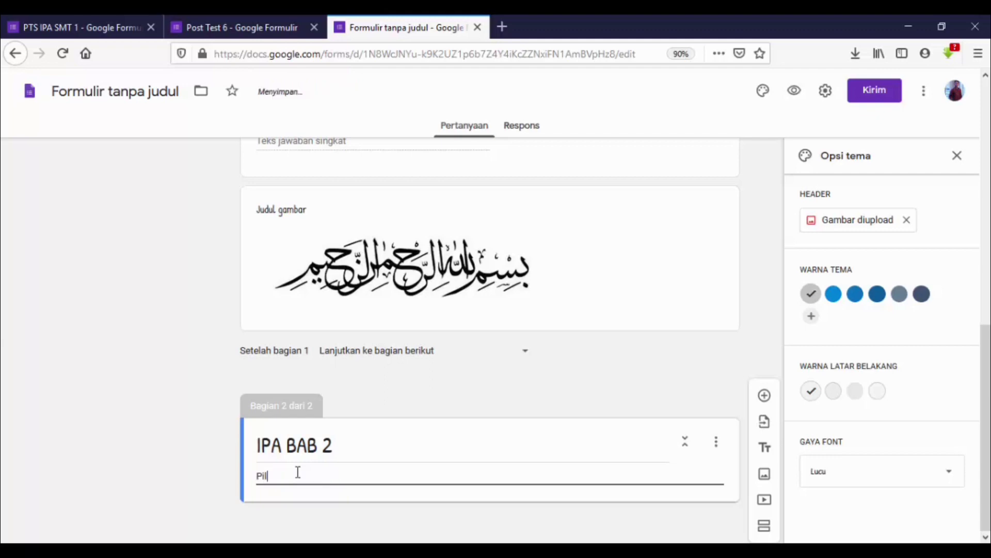
text(ihlah jawa)
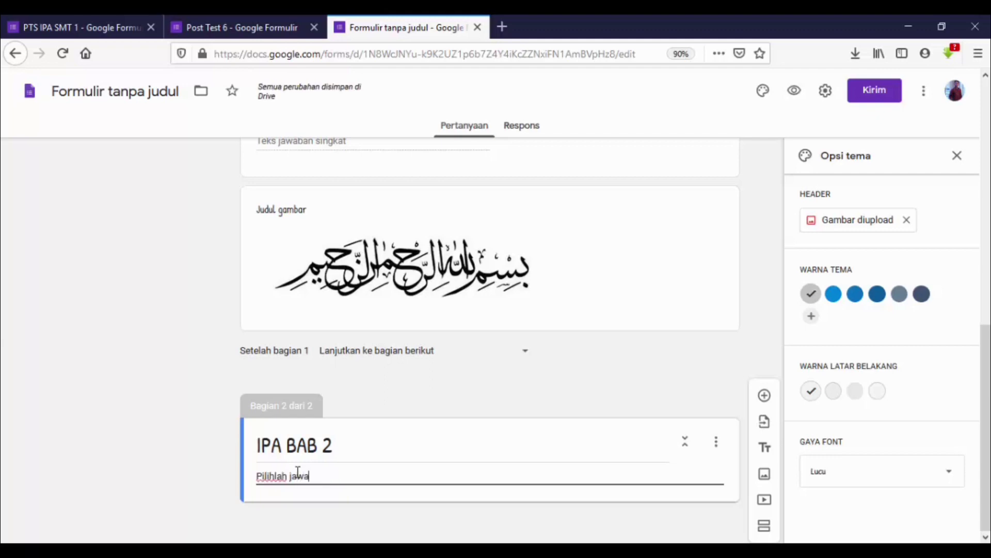
text(bab be)
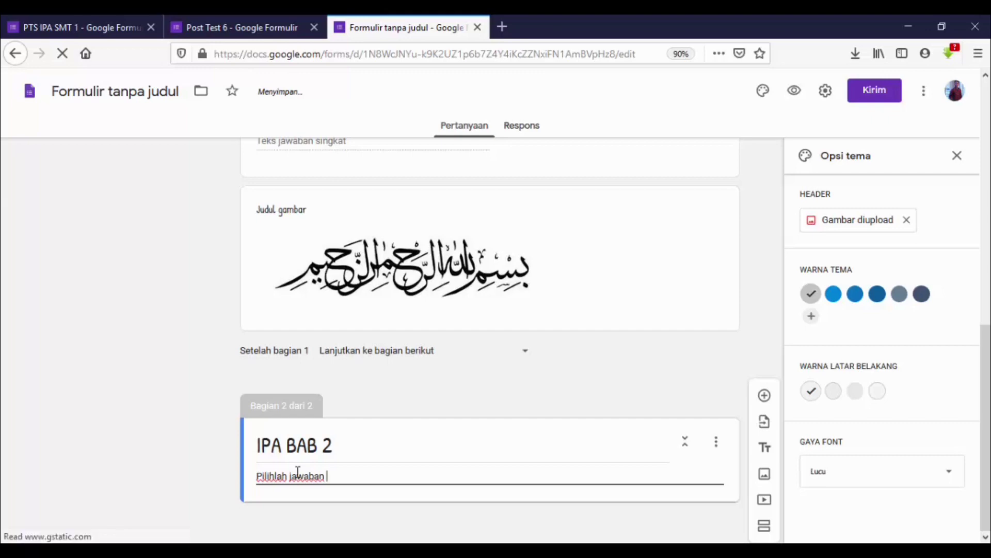
text(rikut)
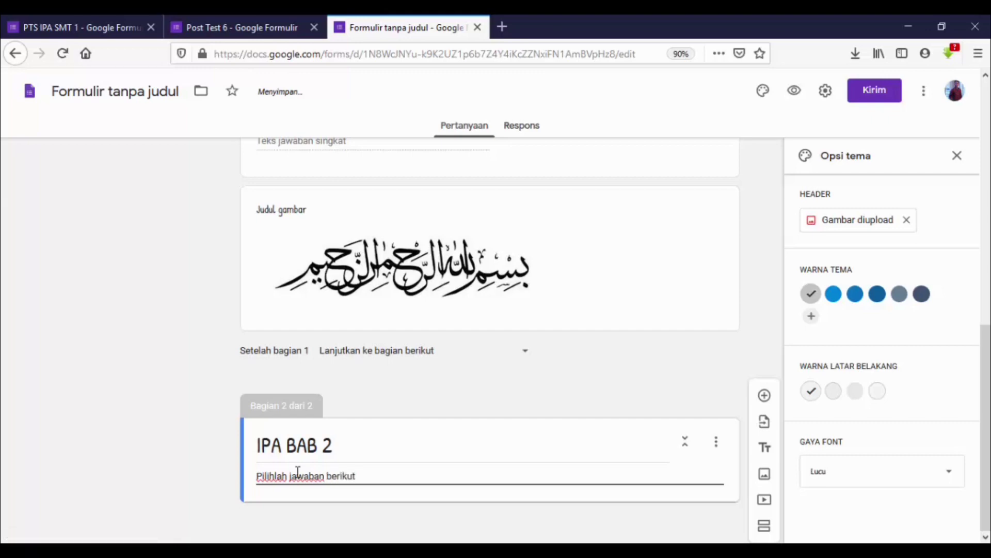
text( deng)
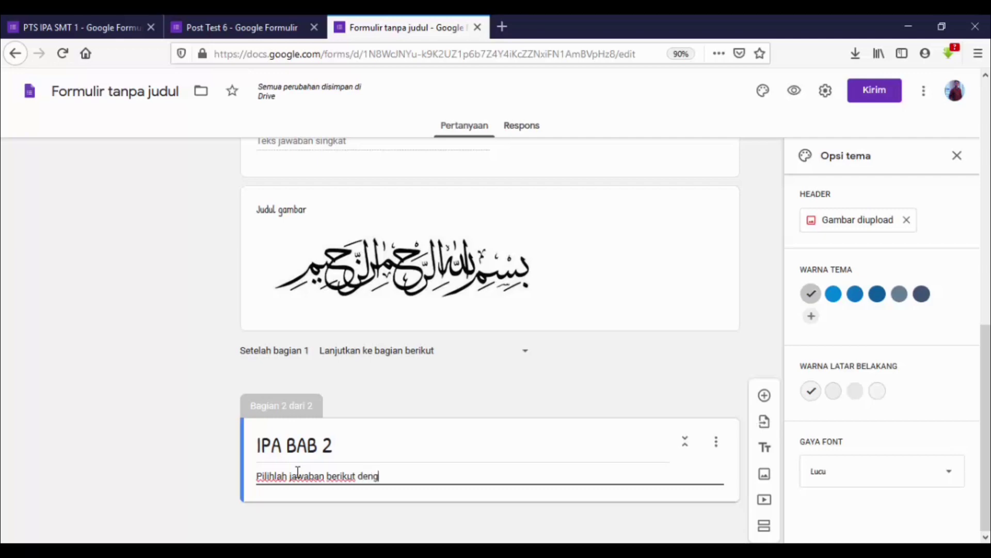
text(an tepat!)
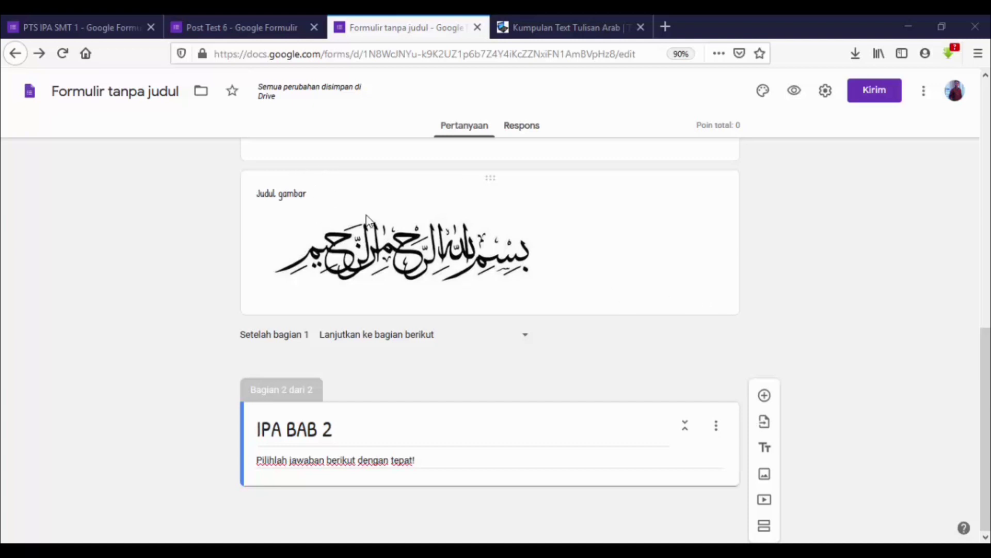
scroll(368, 221, up, 3)
scroll(368, 221, up, 8)
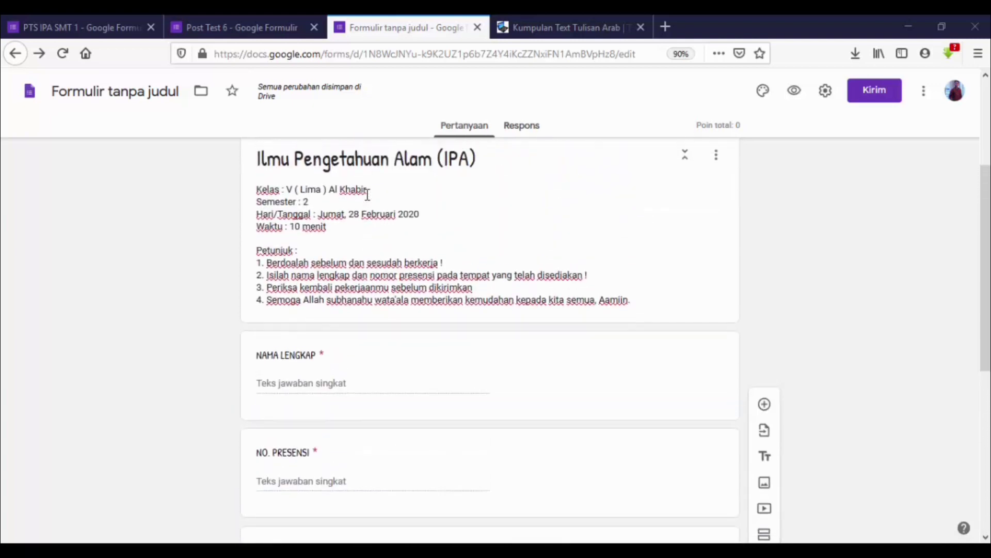
scroll(369, 199, down, 10)
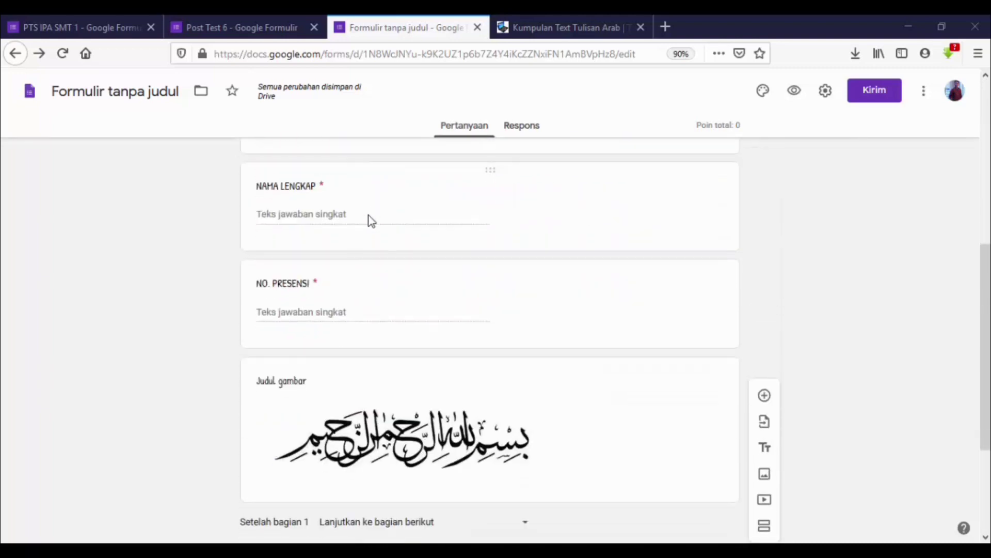
scroll(367, 223, down, 1)
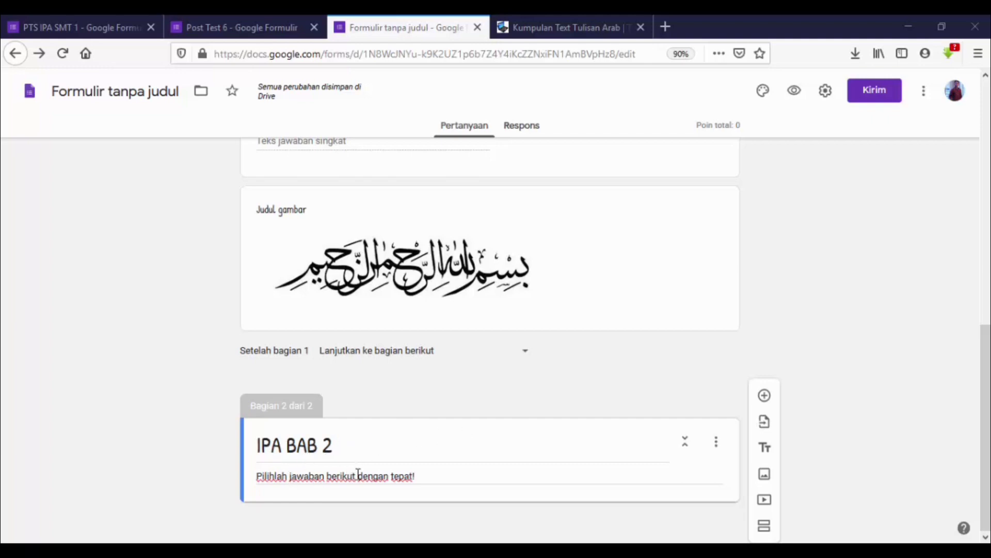
Add a multiple-choice question below the IPA BAB 2 section header.
triple_click(264, 473)
click(439, 479)
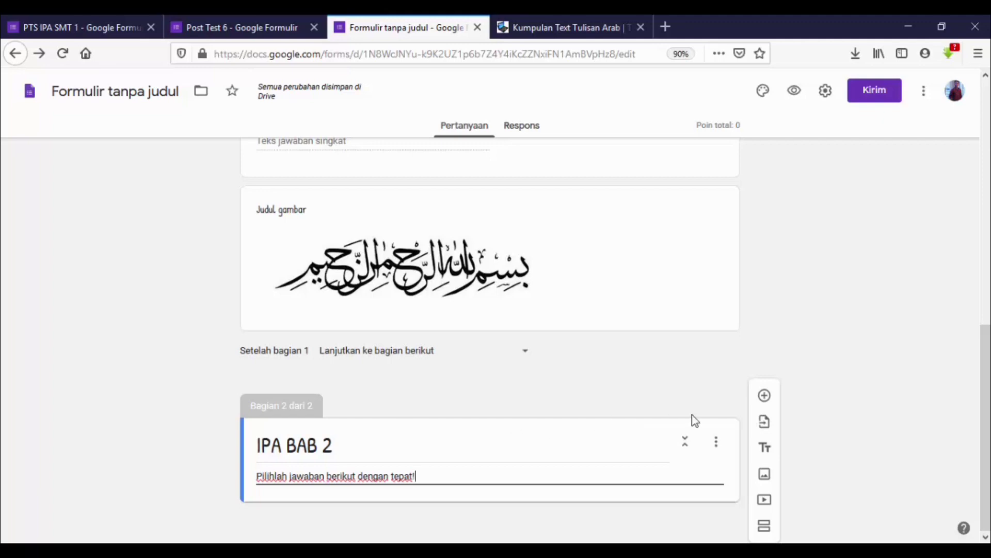
click(765, 397)
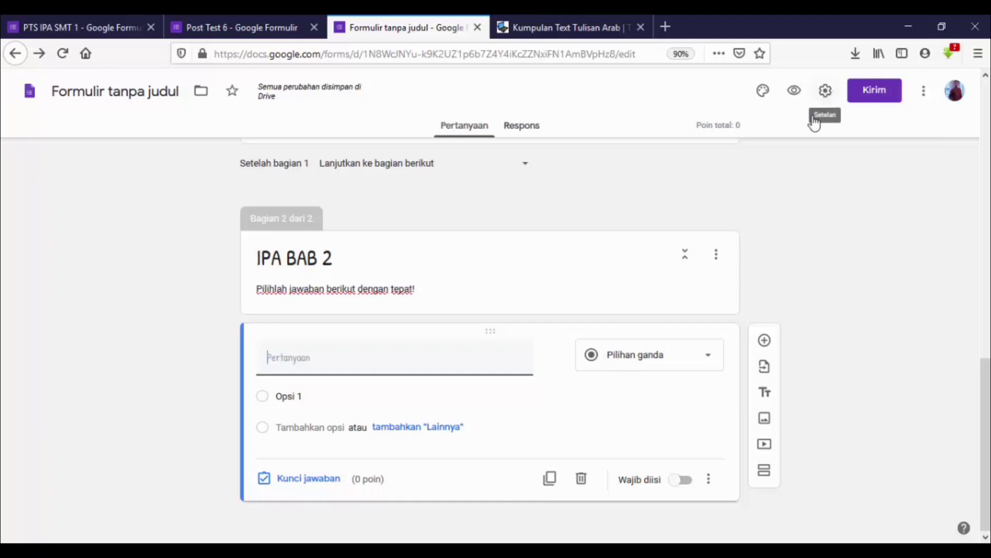
Turn off the quiz setting (Jadikan ini sebagai kuis) for the form and save the settings.
click(826, 93)
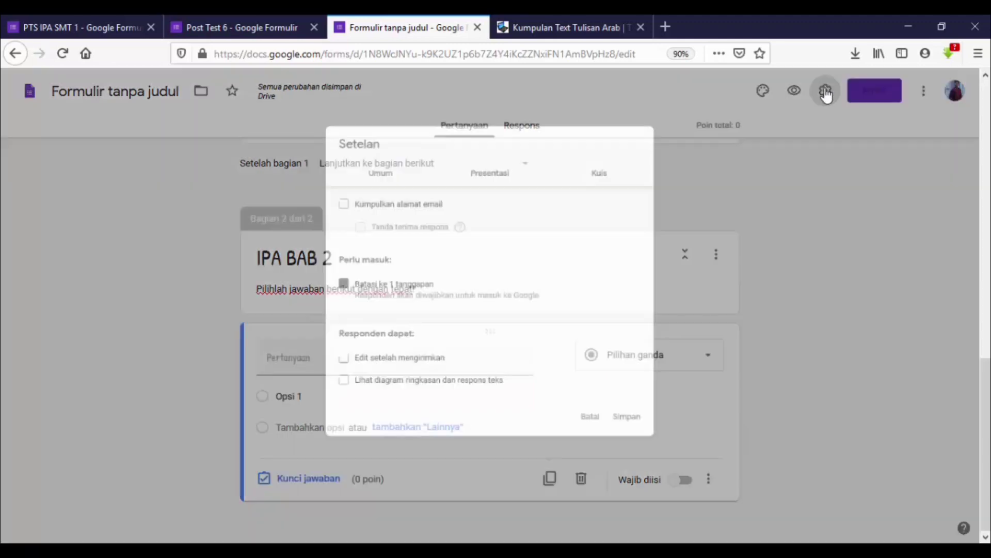
click(618, 151)
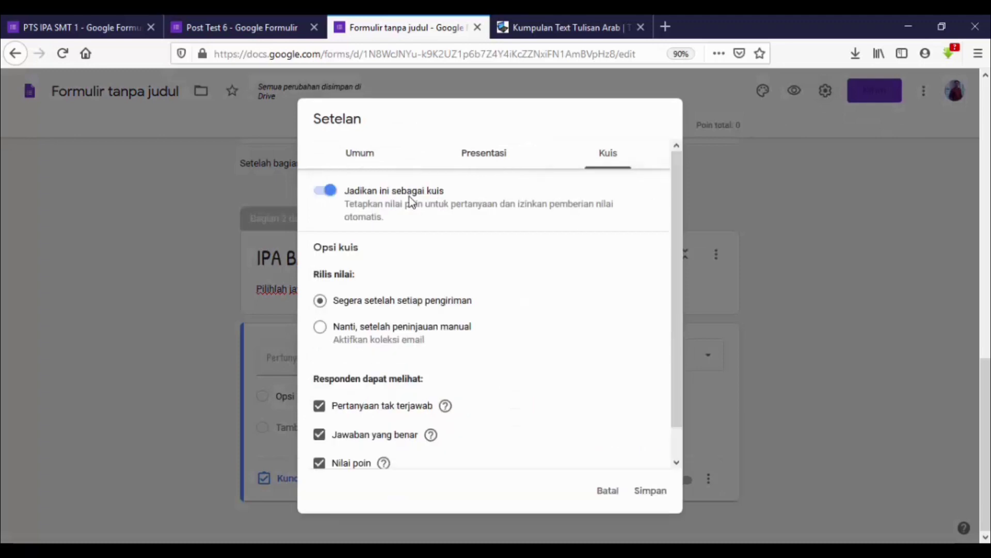
click(318, 194)
click(641, 495)
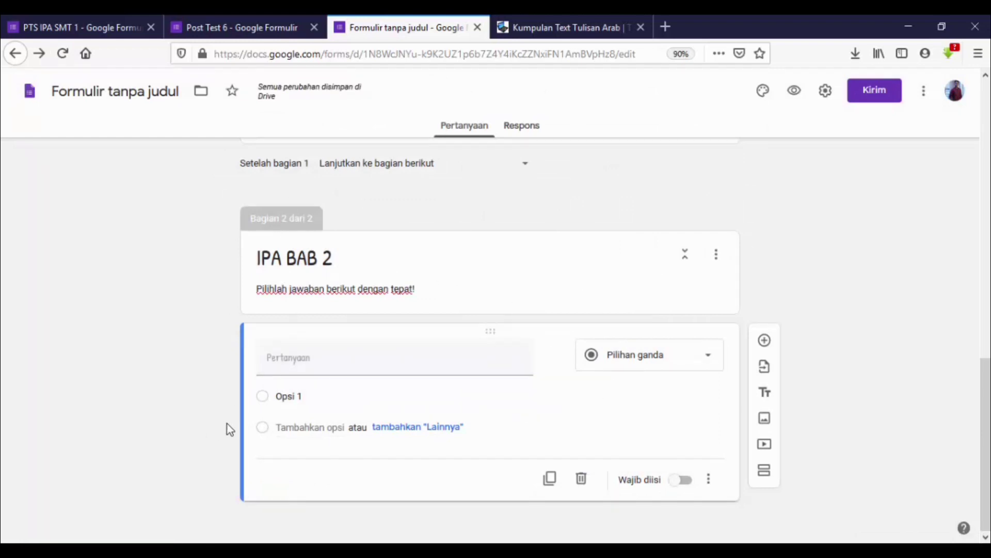
Enter "1. Nama wali kelas saya adalah...." as the text of the new question.
click(371, 369)
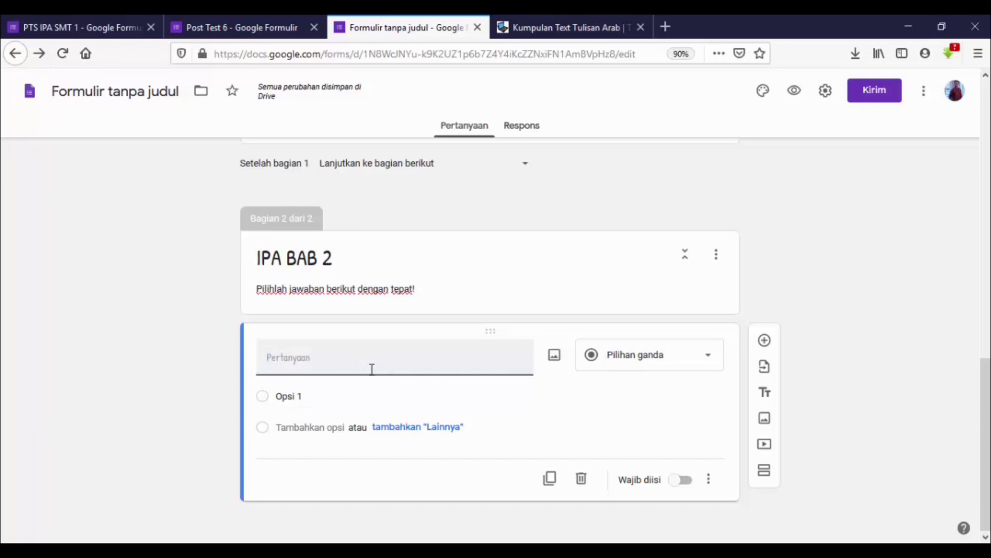
text(1.)
text(Nama wali kelas say)
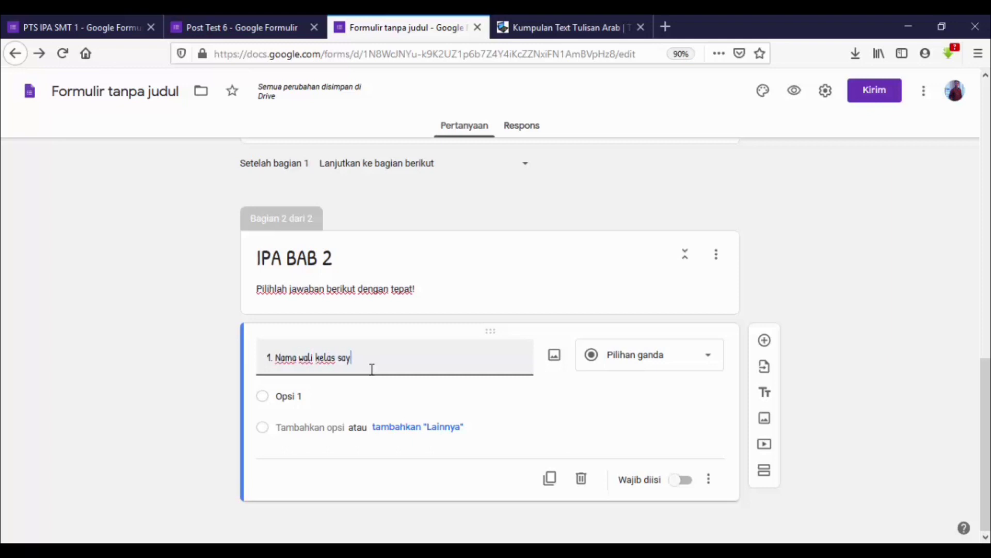
text(a adalah....)
Fill in answer options A to D of question 1 with four teacher names and make the question required.
click(398, 397)
text(A.)
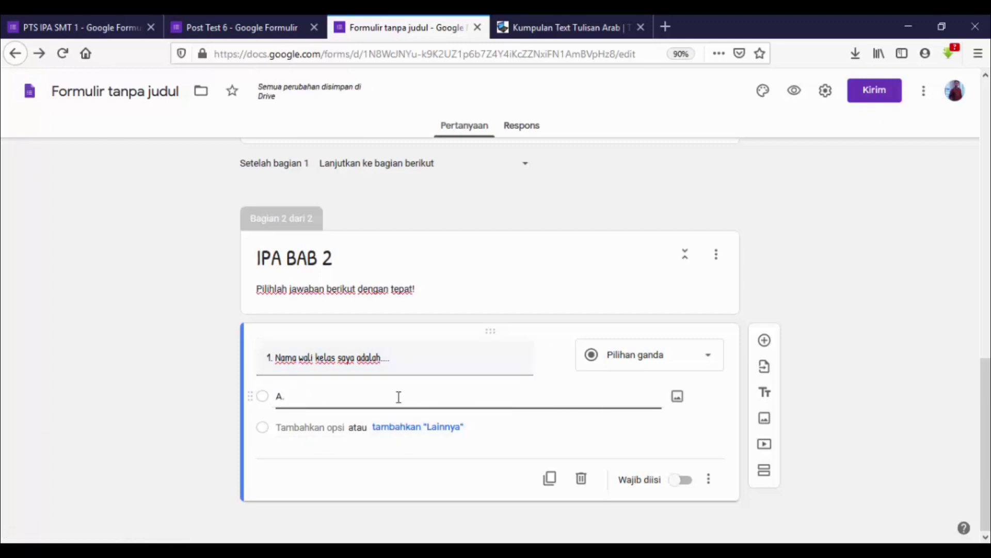
text( Syahril)
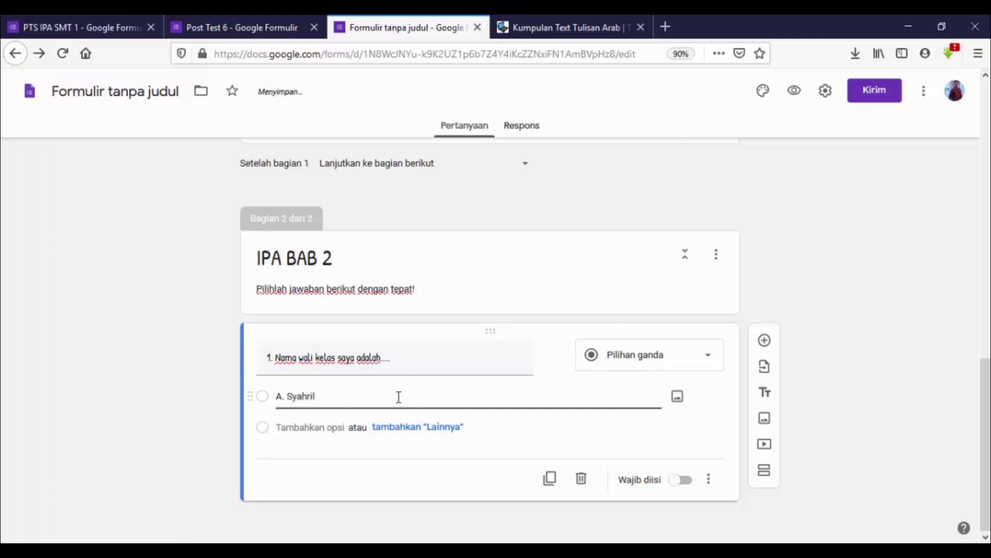
key(Return)
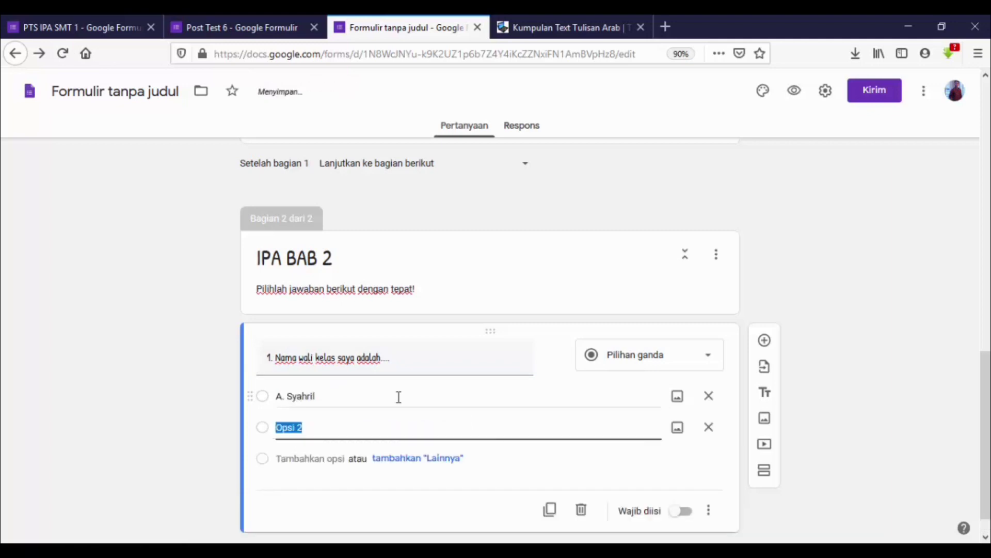
text(B. Syafi'i)
key(Return)
text(C.S)
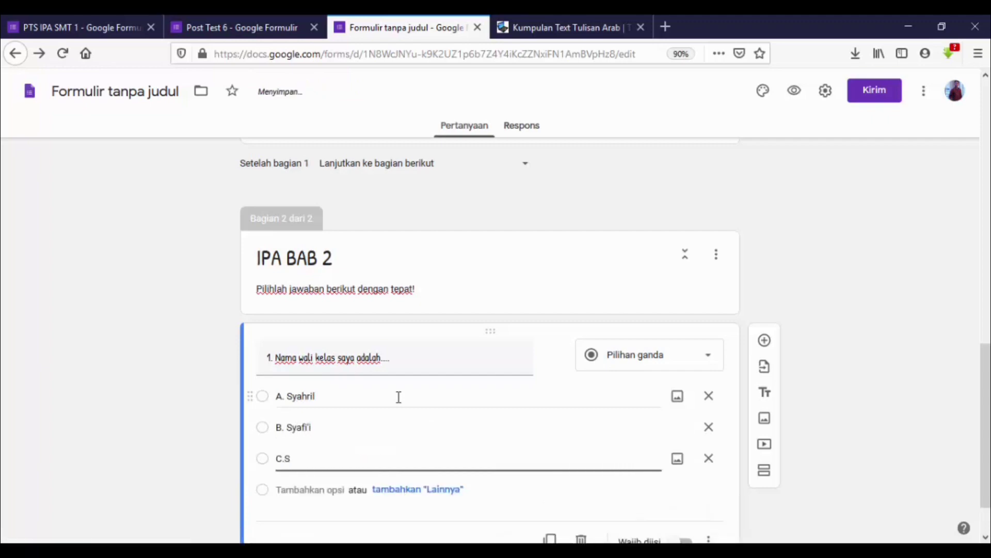
key(BackSpace)
text(Syarif)
key(Return)
text(D.)
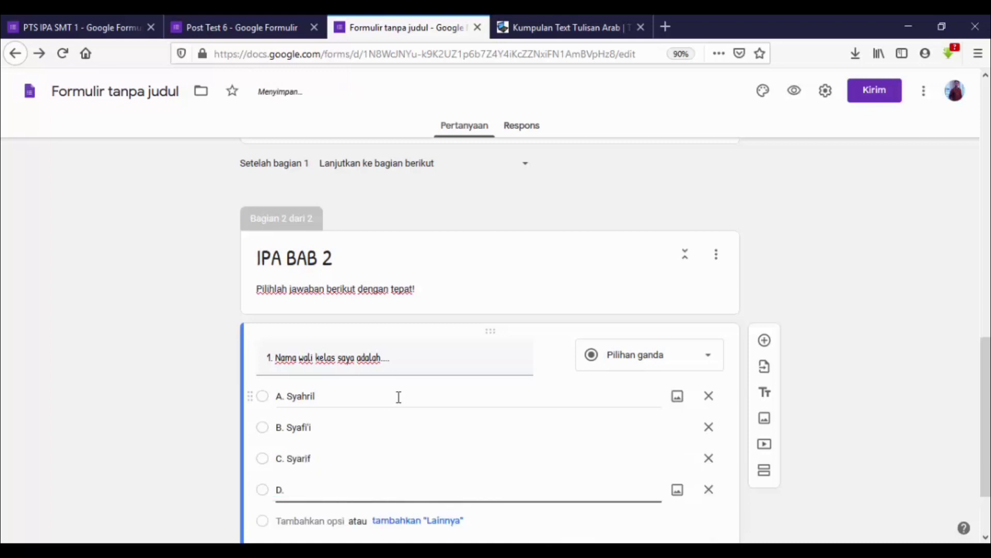
text( Syapa)
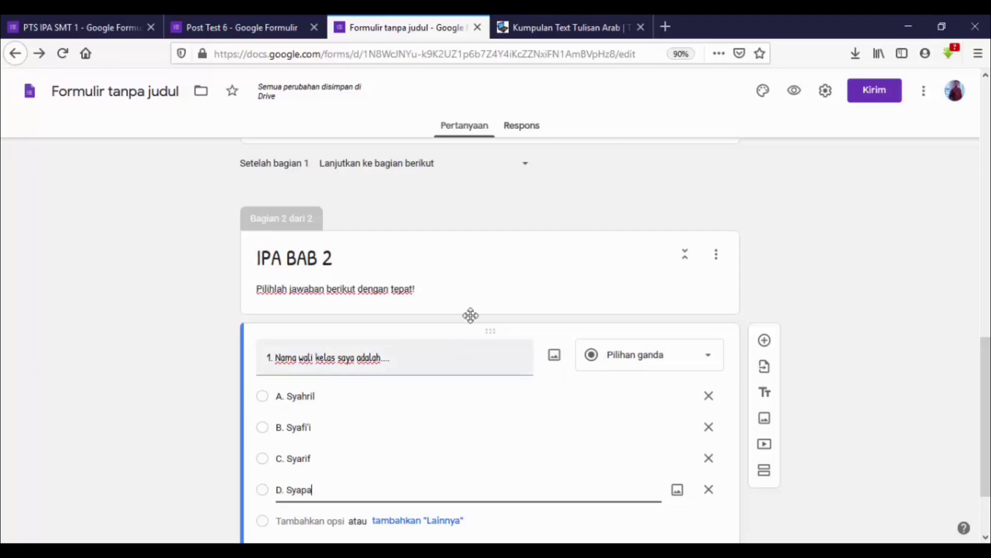
scroll(380, 331, down, 3)
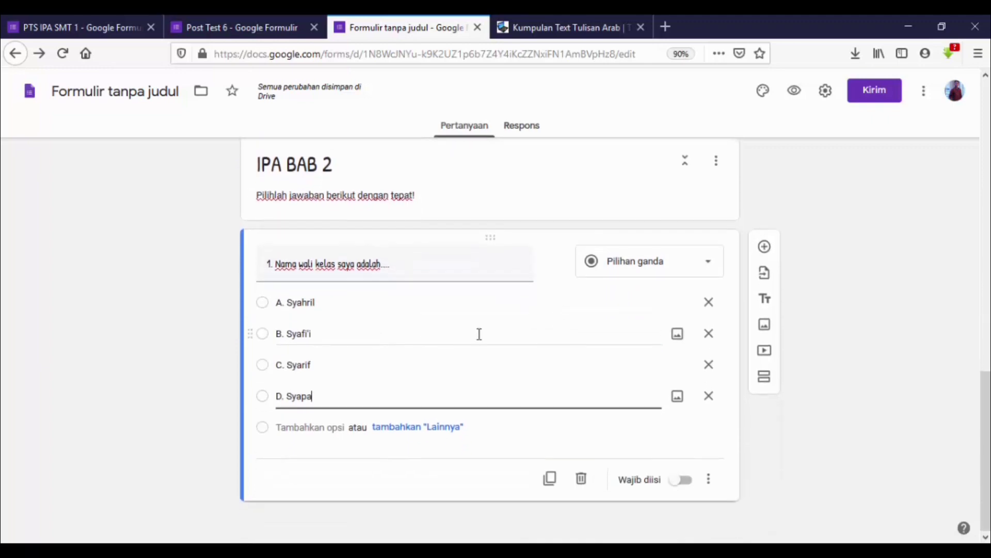
click(688, 481)
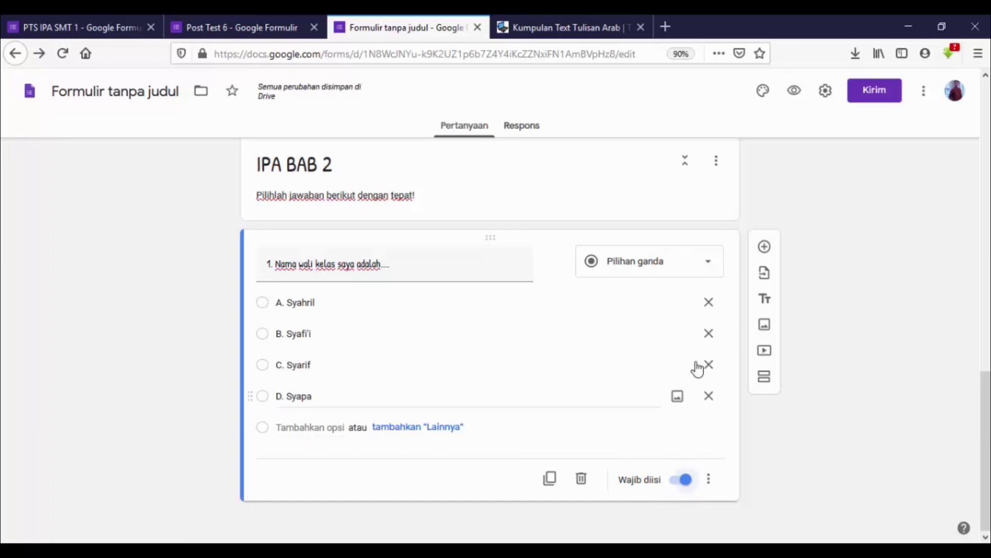
Add a second multiple-choice question with the text "2. Gambar dibawah ini adalah....".
click(764, 247)
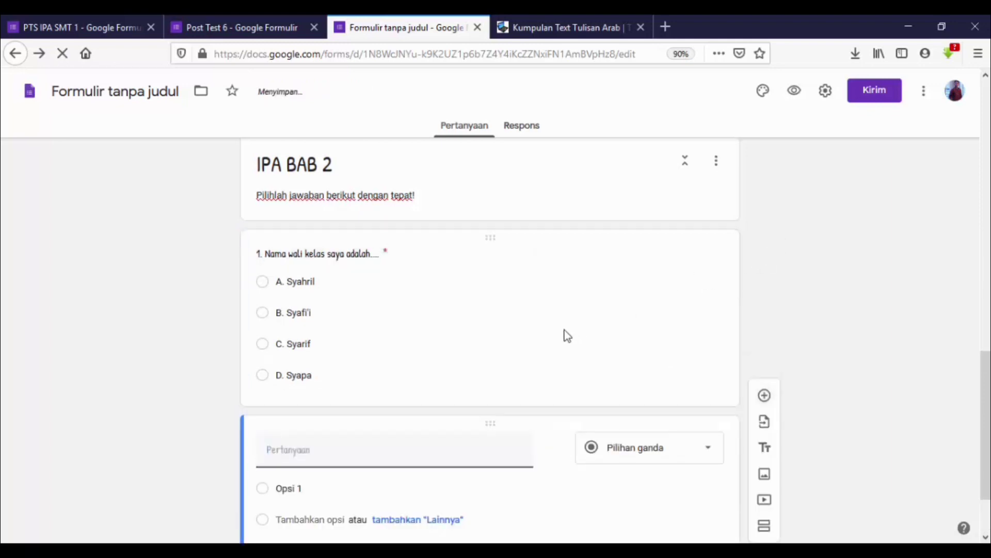
text(2.)
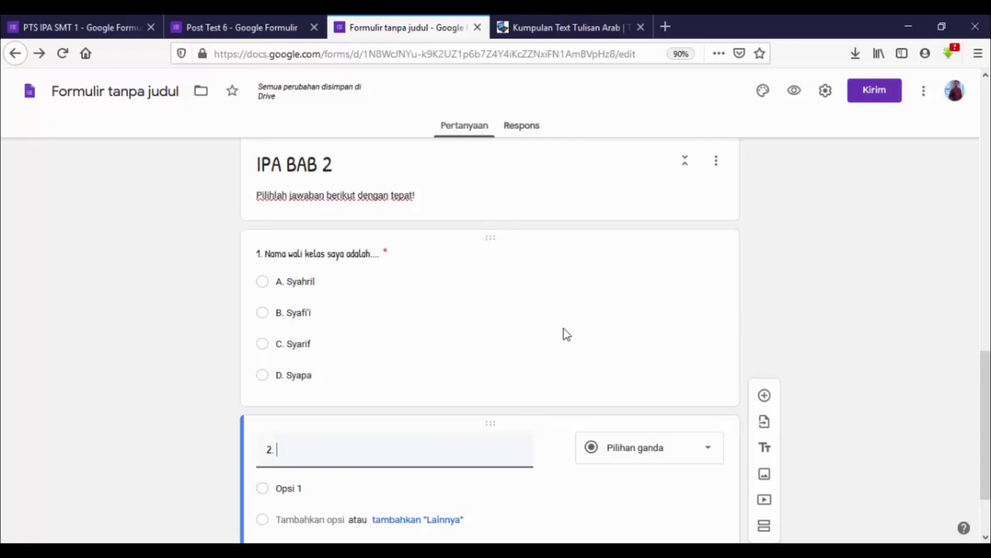
text(Gambar)
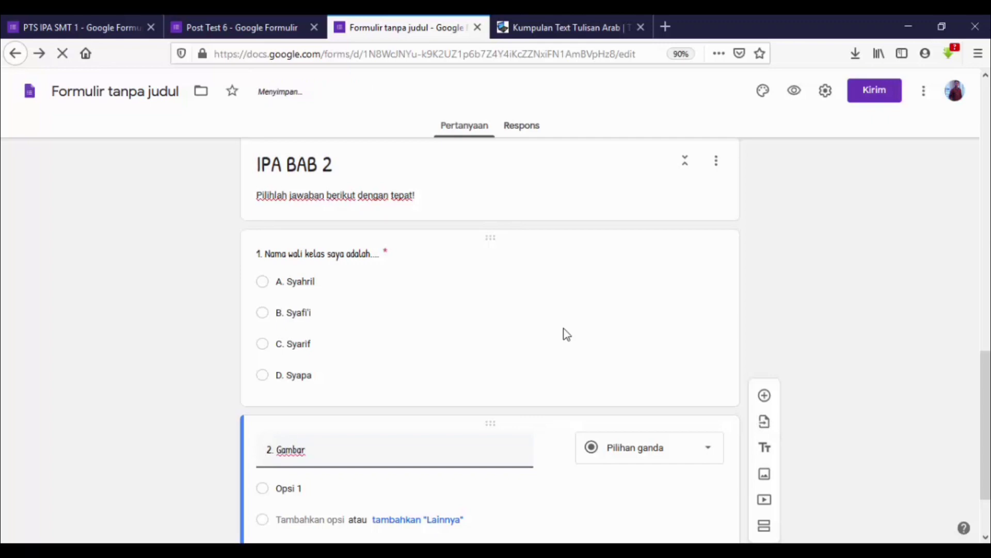
text( dibawah ini)
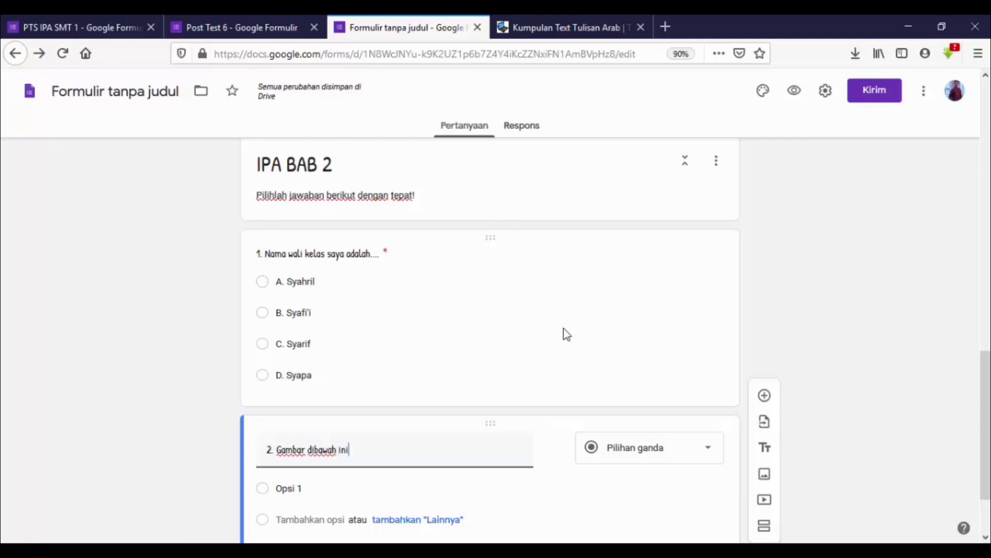
text( adalah...)
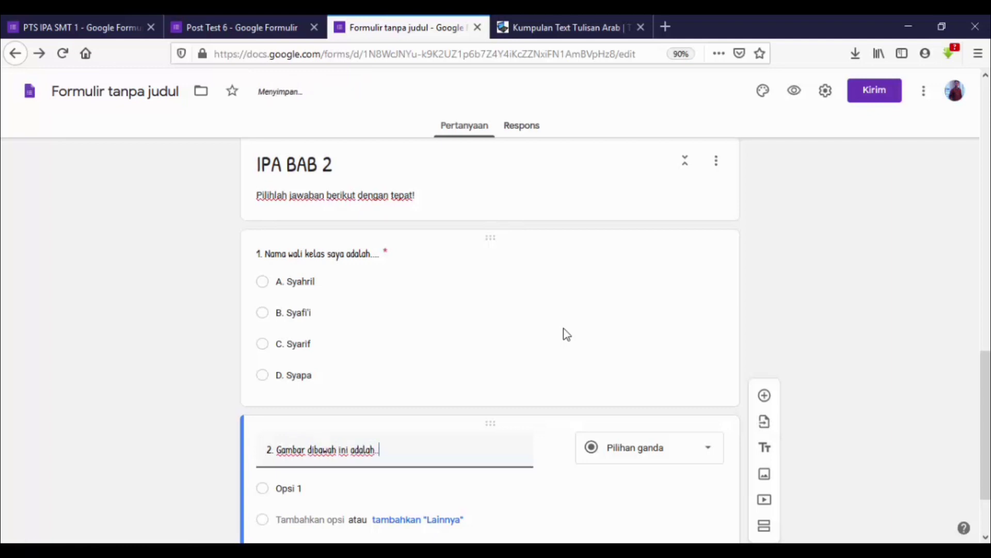
text(.)
Upload the image no13 from the "gambar ipa post UN" folder into question 2.
mouse_move(432, 442)
click(555, 454)
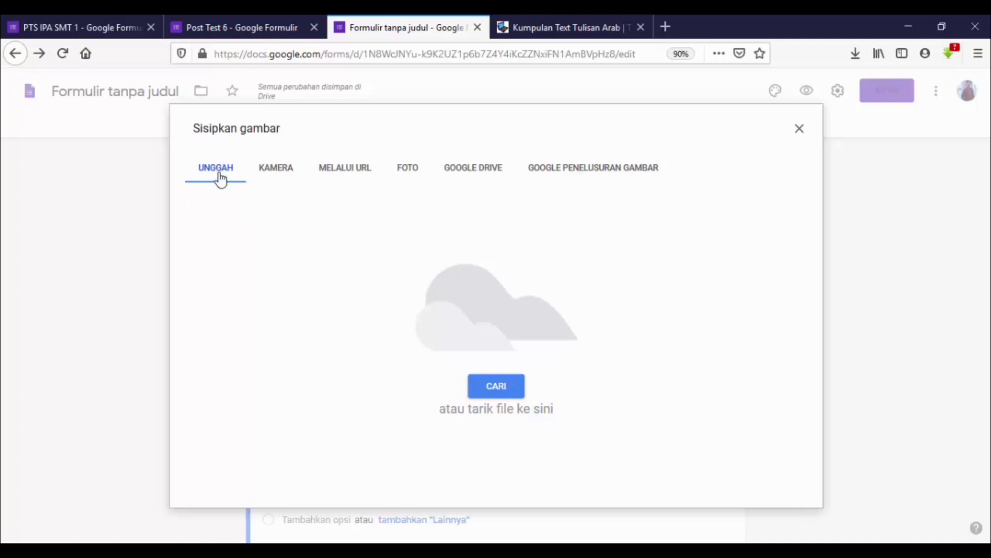
click(500, 388)
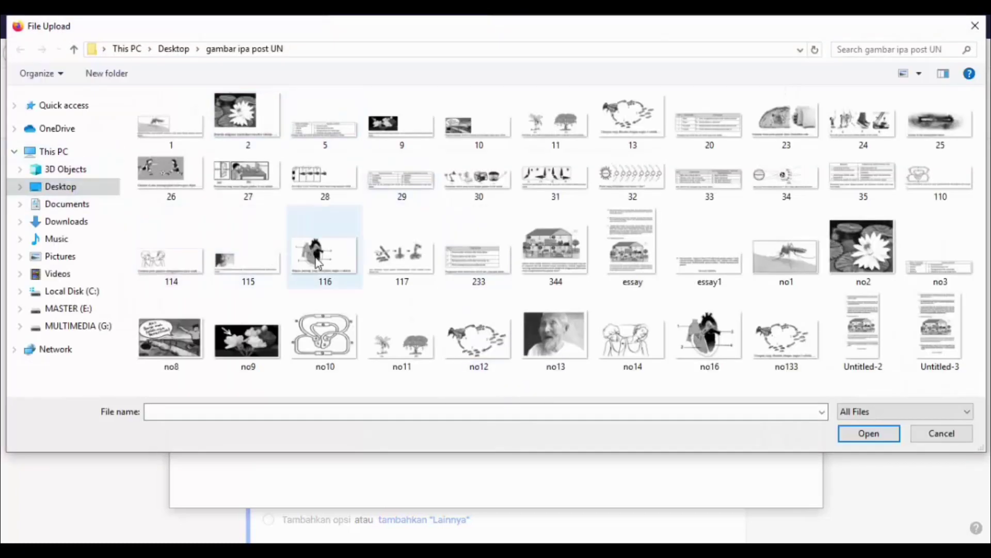
click(555, 337)
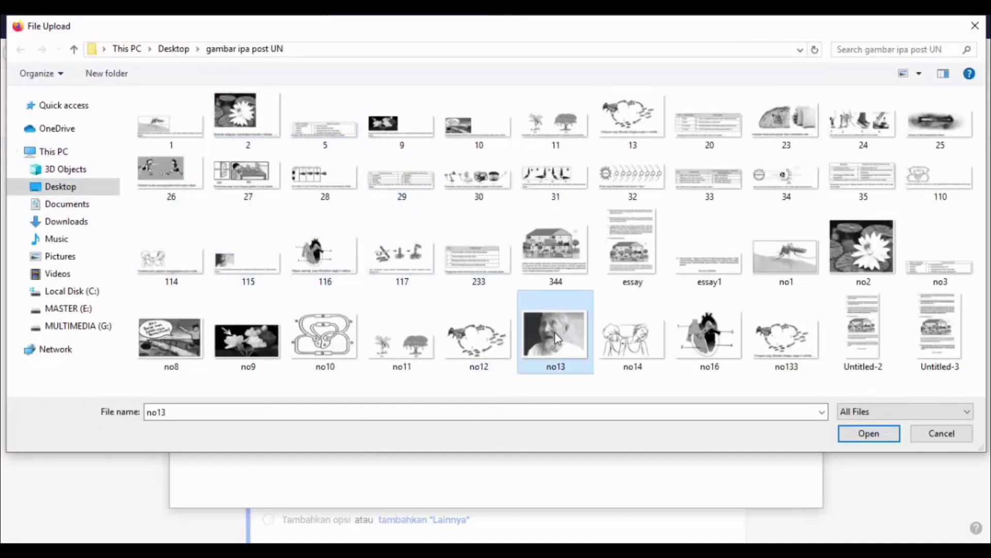
click(855, 436)
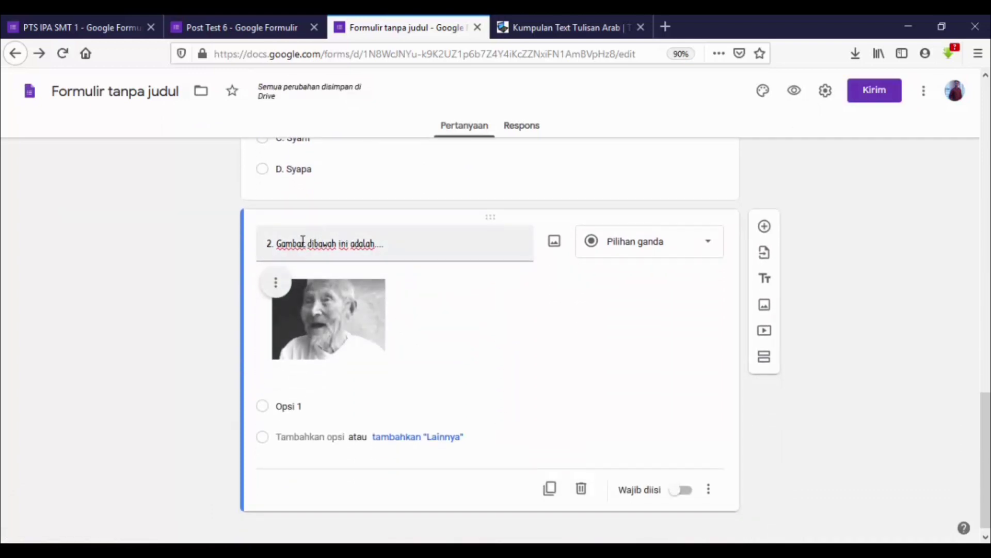
click(340, 242)
key(BackSpace)
text(i)
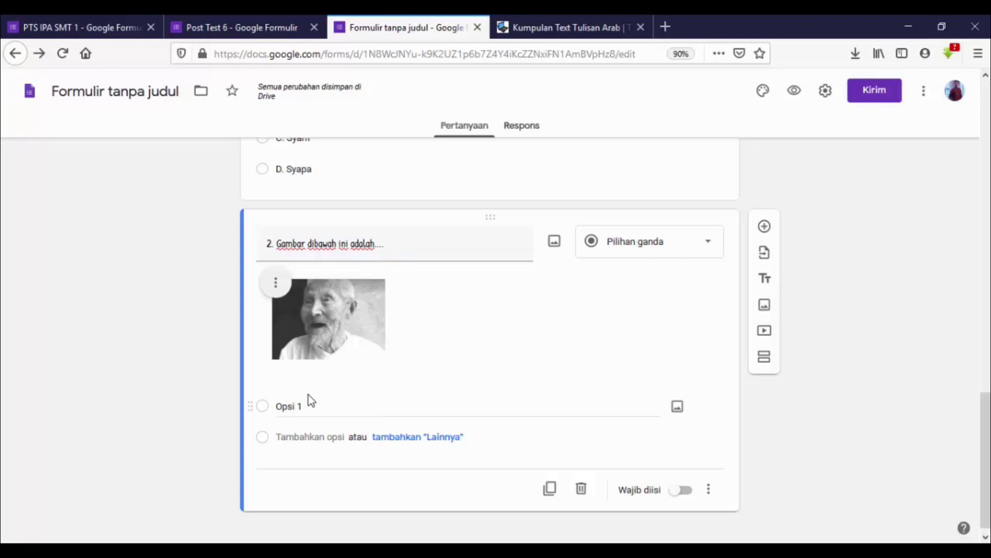
Fill in the answer options of question 2 as "A. Adik", "B. Kakak", "C. Kakek" and "D. Nenek".
click(307, 409)
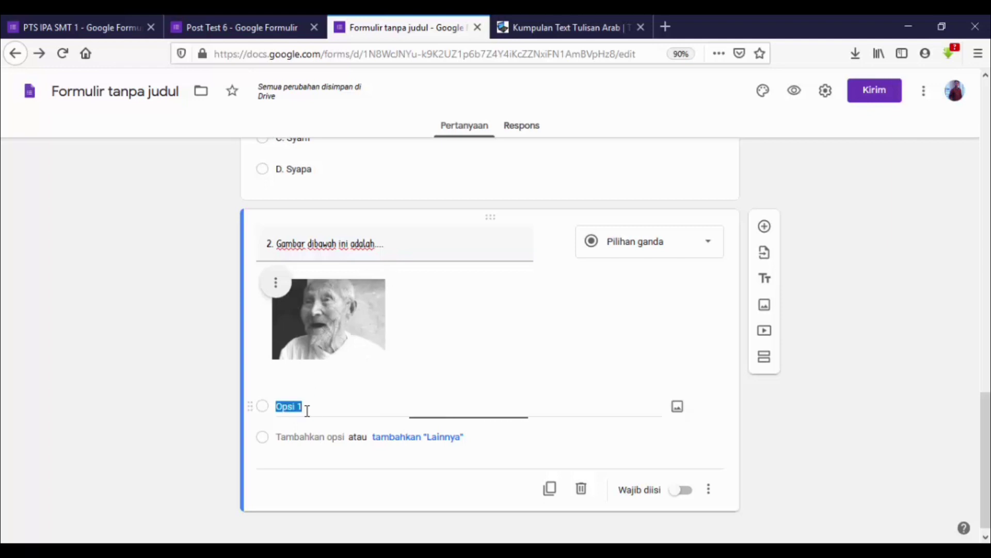
text(A.)
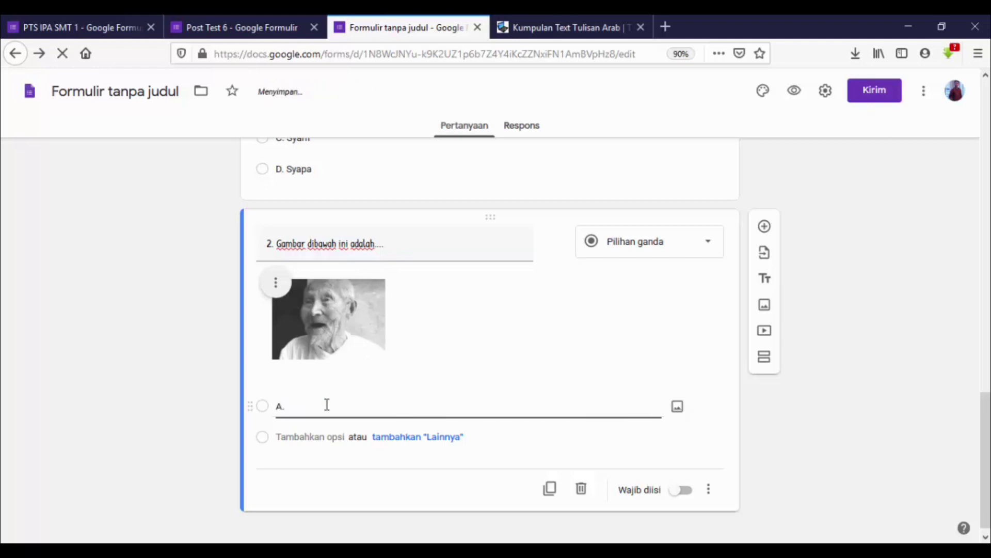
text( Adik)
key(Return)
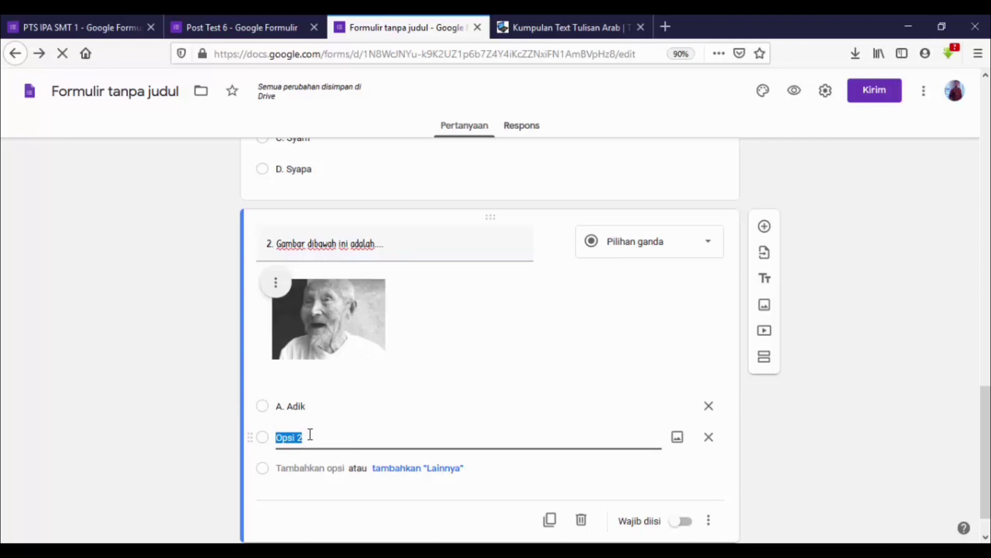
text(B. Kakak)
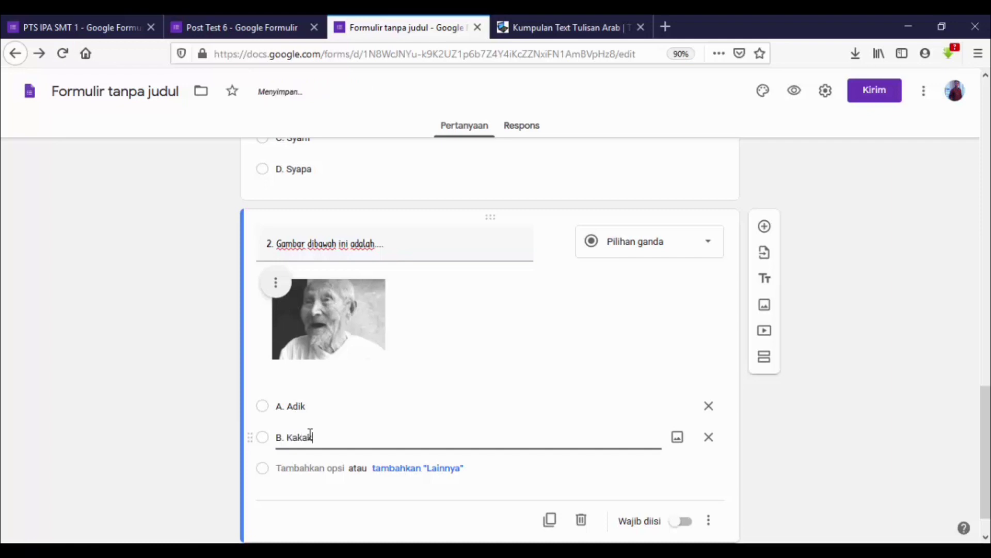
key(Return)
text(C. Kakek)
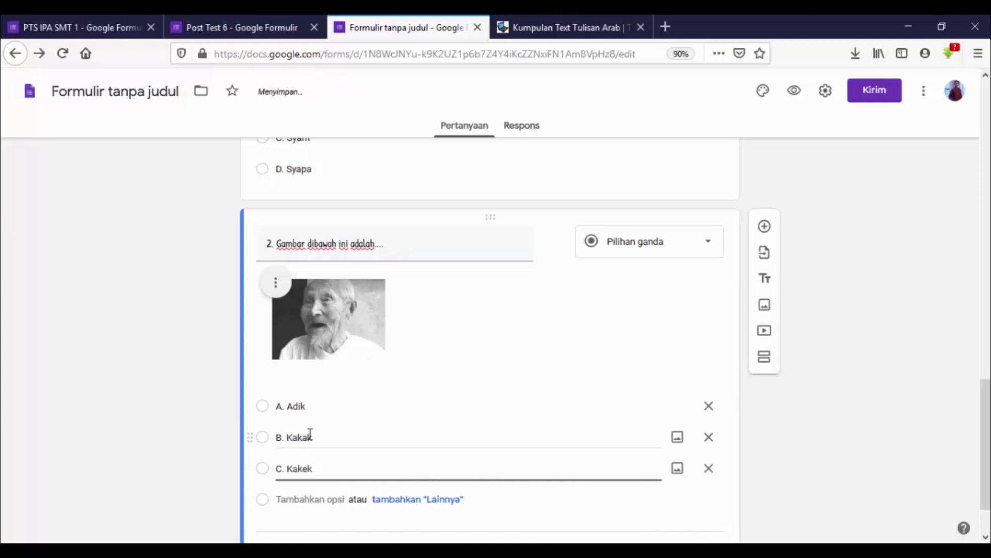
key(Return)
text(D.)
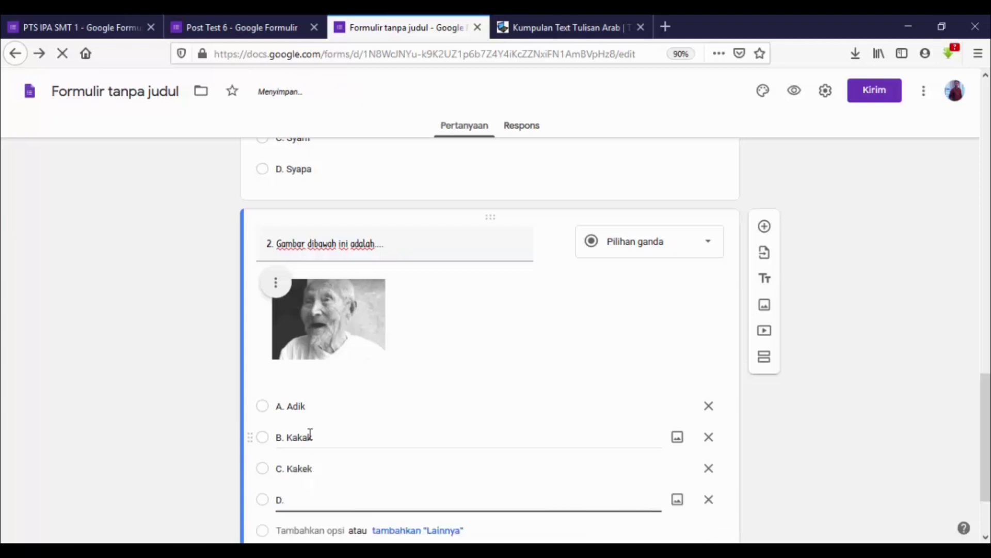
text( Nenek)
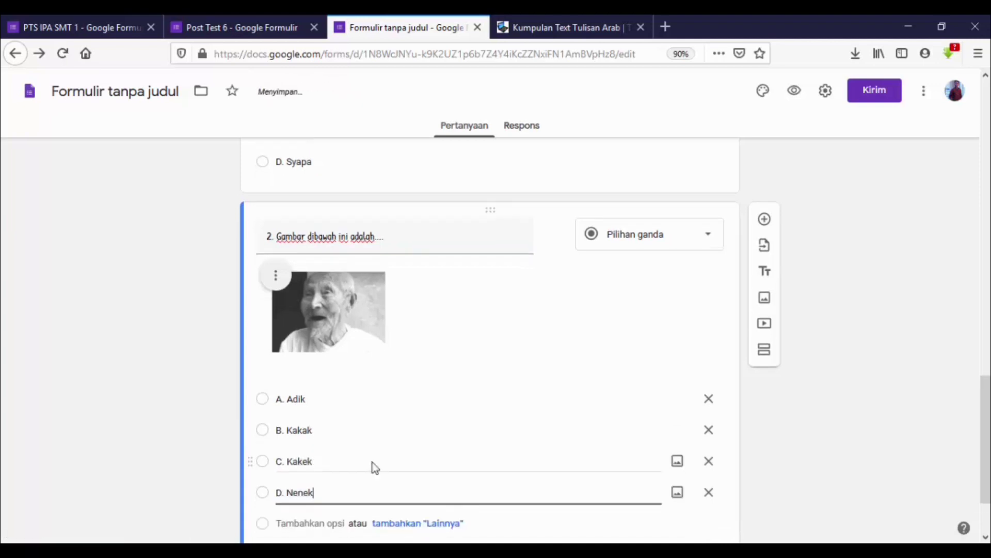
Add a third multiple-choice question with the text "3. GAmbar berikut yang termasuk tumbuhan adalah...".
scroll(372, 462, down, 3)
scroll(406, 217, up, 2)
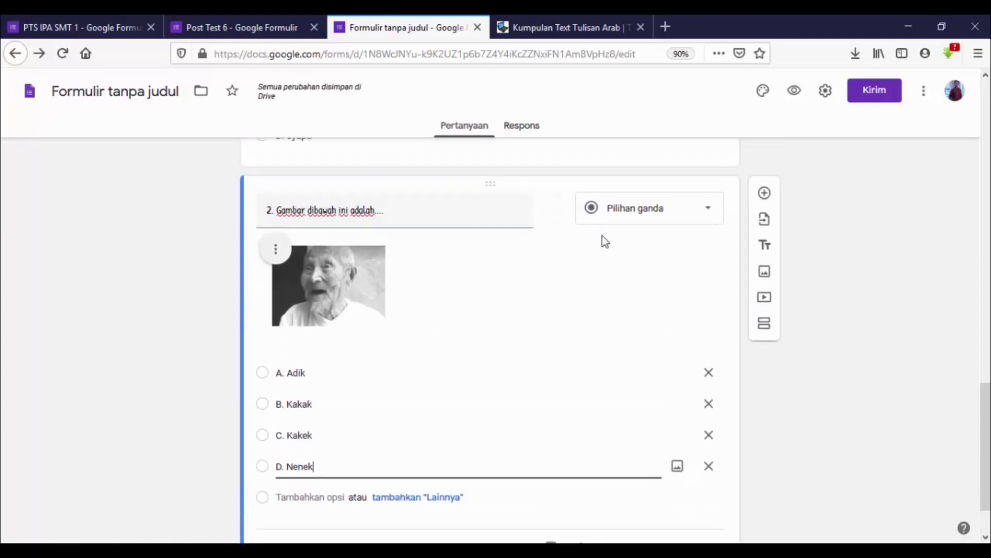
click(765, 194)
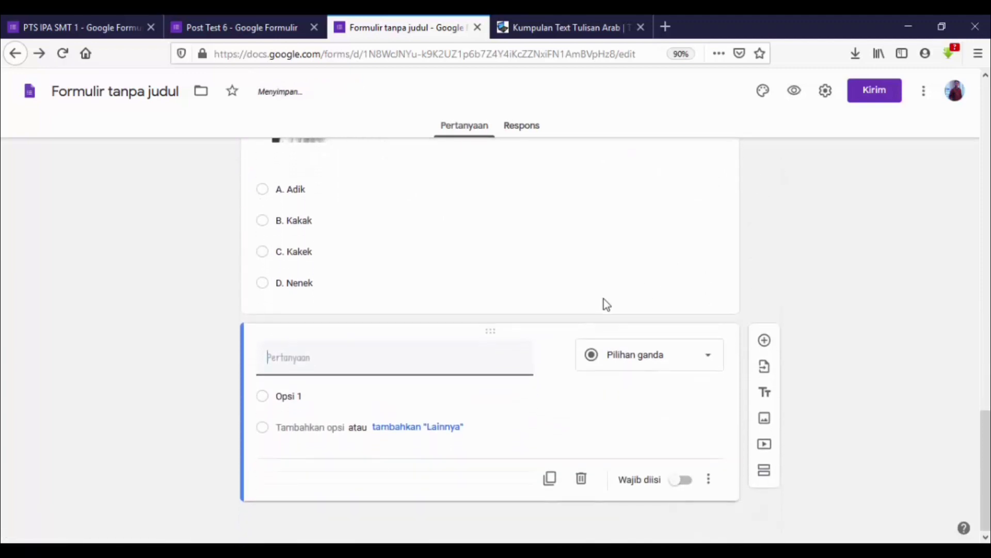
text(3. GAmba)
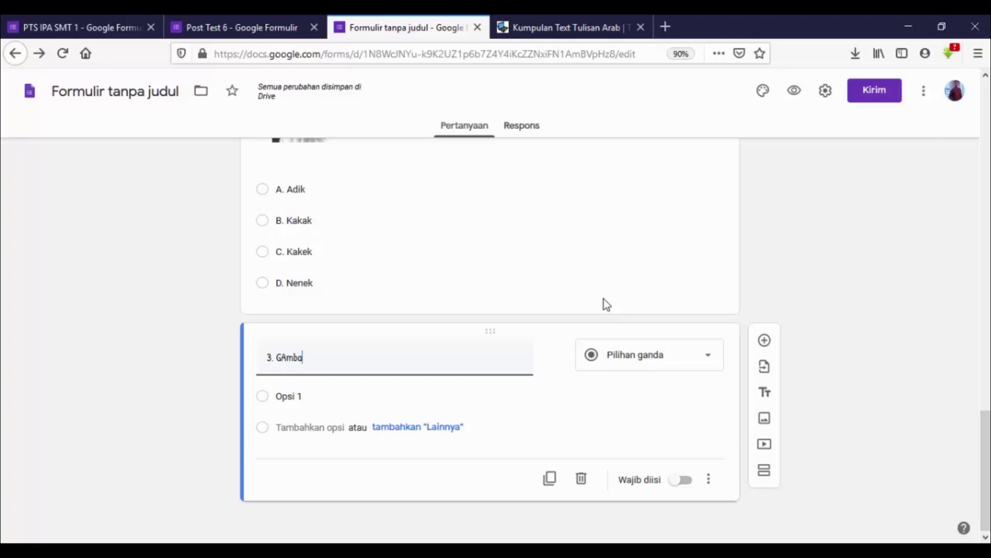
text(r berkut)
key(BackSpace)
key(BackSpace)
key(BackSpace)
text(ikut)
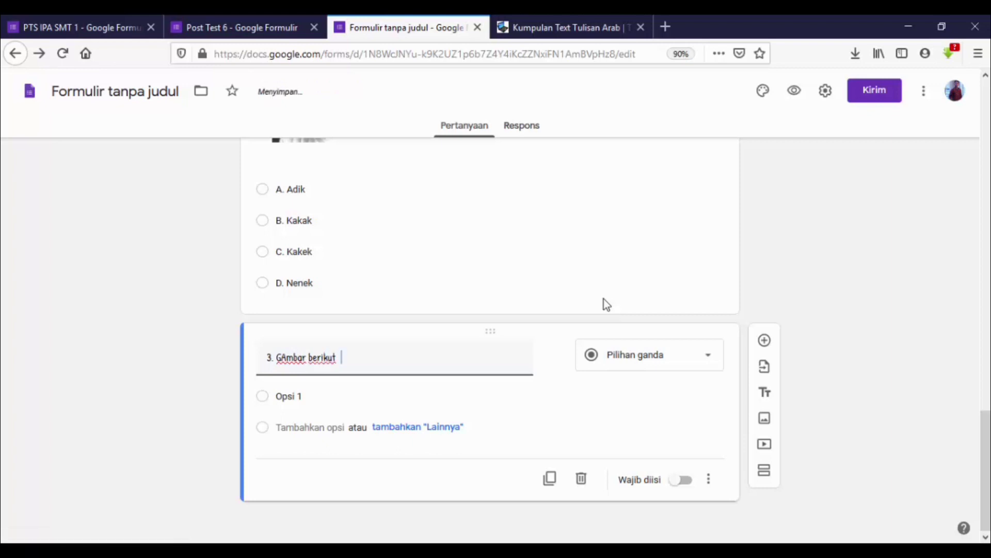
text(  yang termasuk l)
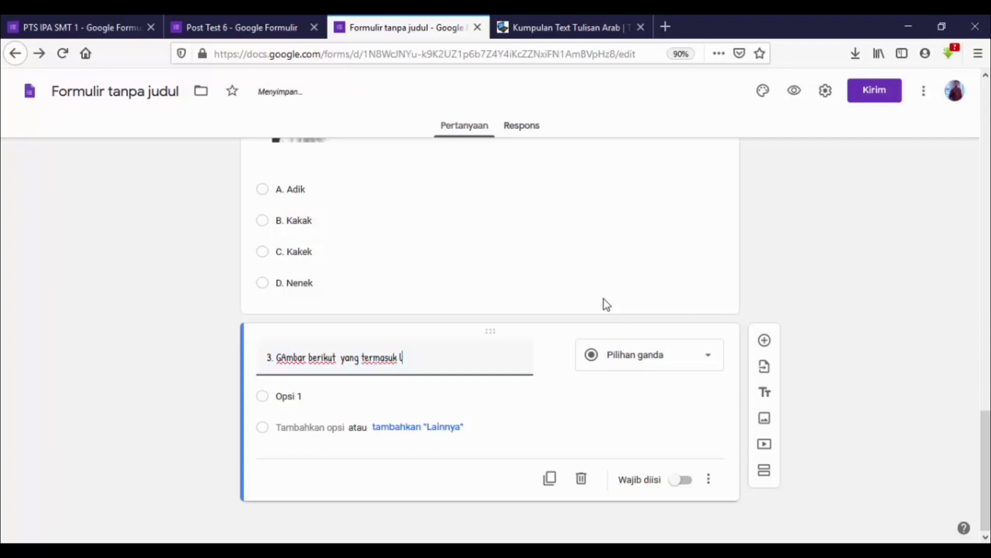
text(gambar)
key(BackSpace)
key(BackSpace)
key(BackSpace)
key(BackSpace)
key(BackSpace)
text(tumbuhan )
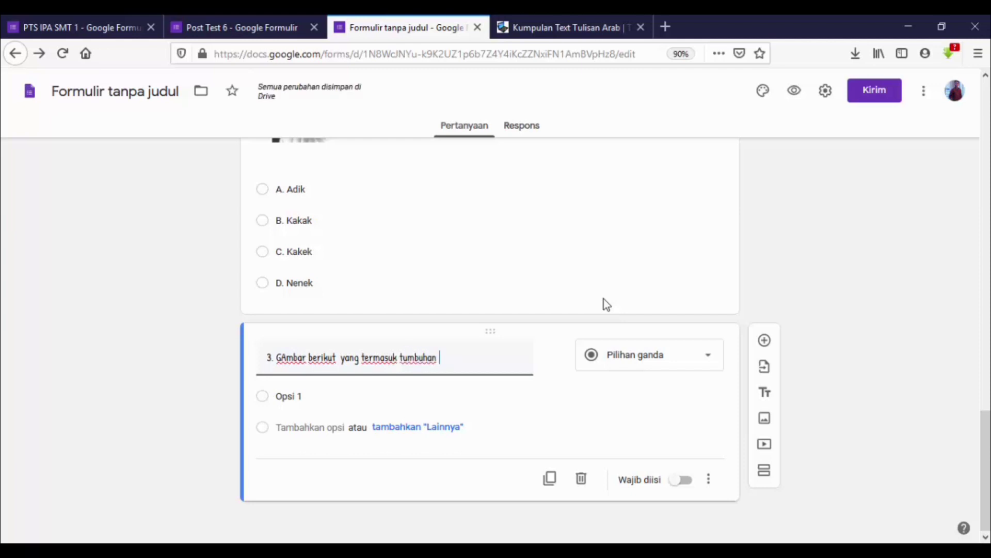
text(adalah...)
Name the first answer option of question 3 "A" and upload the image no14 to it.
click(412, 397)
text(A)
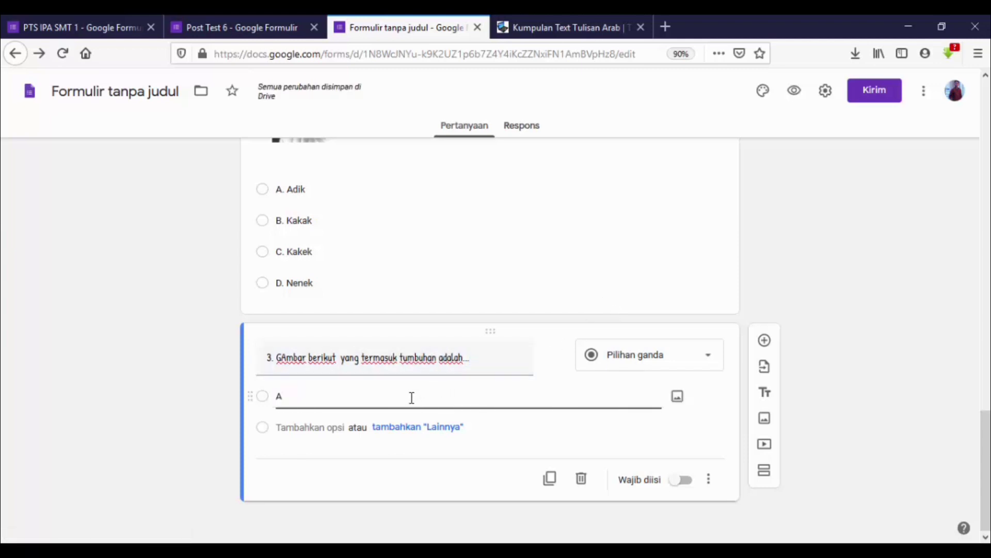
click(682, 399)
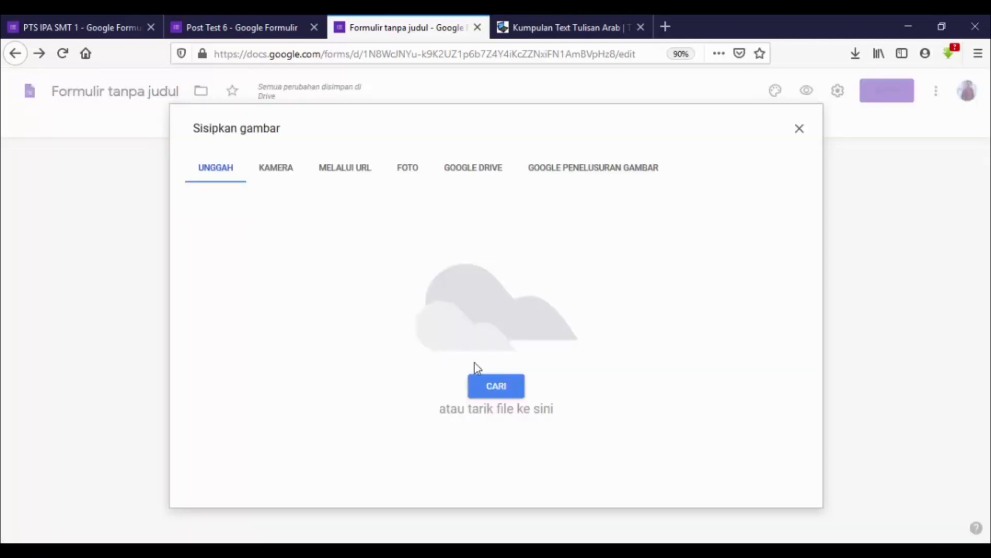
click(479, 385)
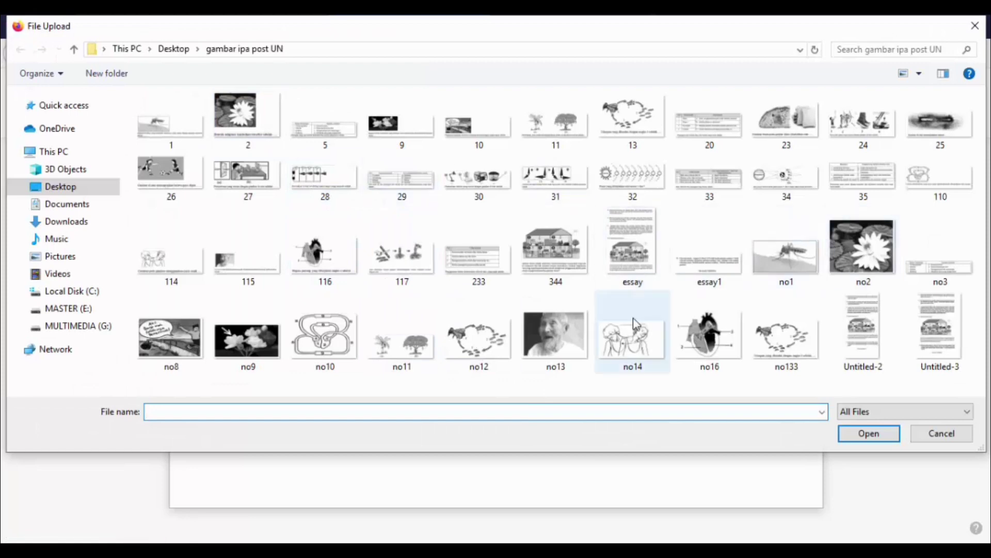
click(639, 345)
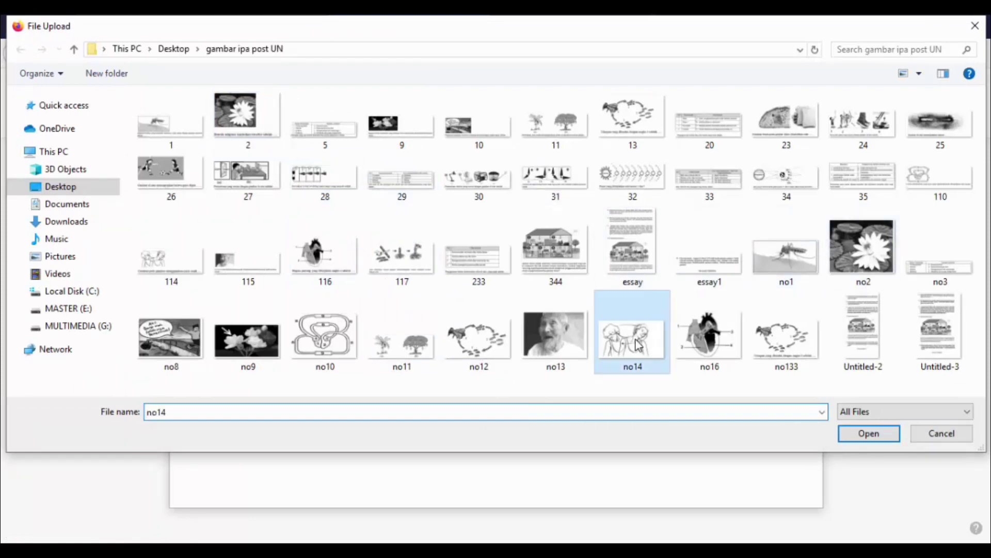
click(878, 435)
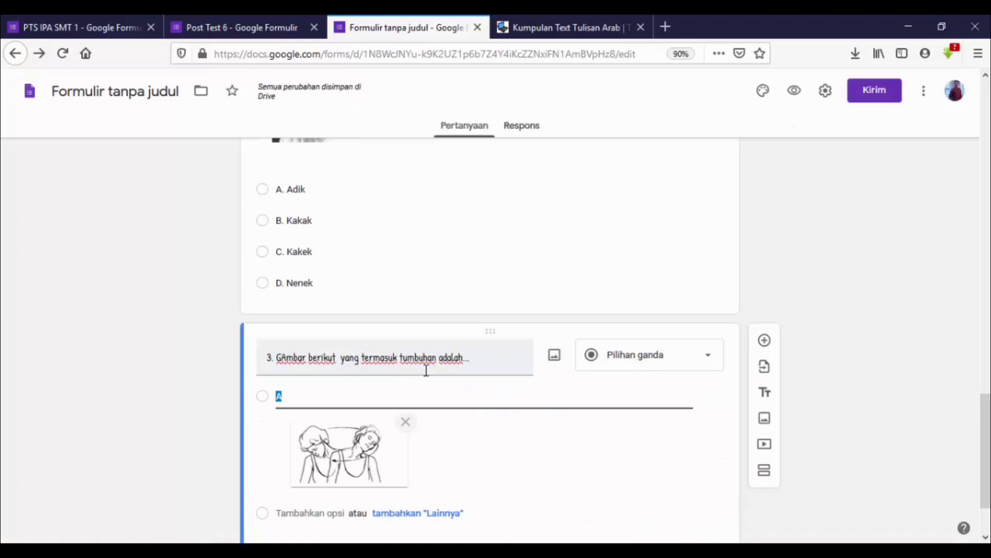
Add answer option "B" to question 3 and upload the water lily image no2 to it.
scroll(351, 418, down, 2)
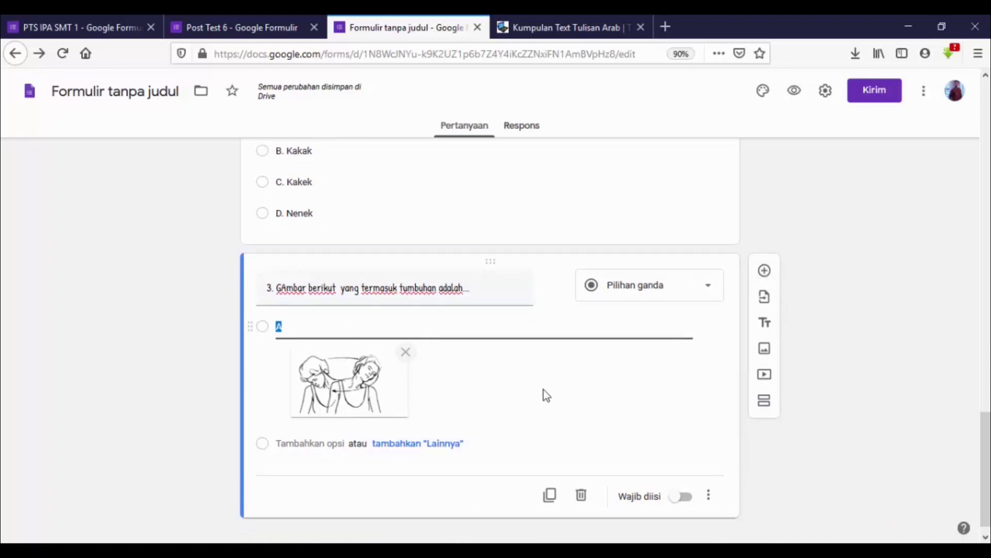
key(Return)
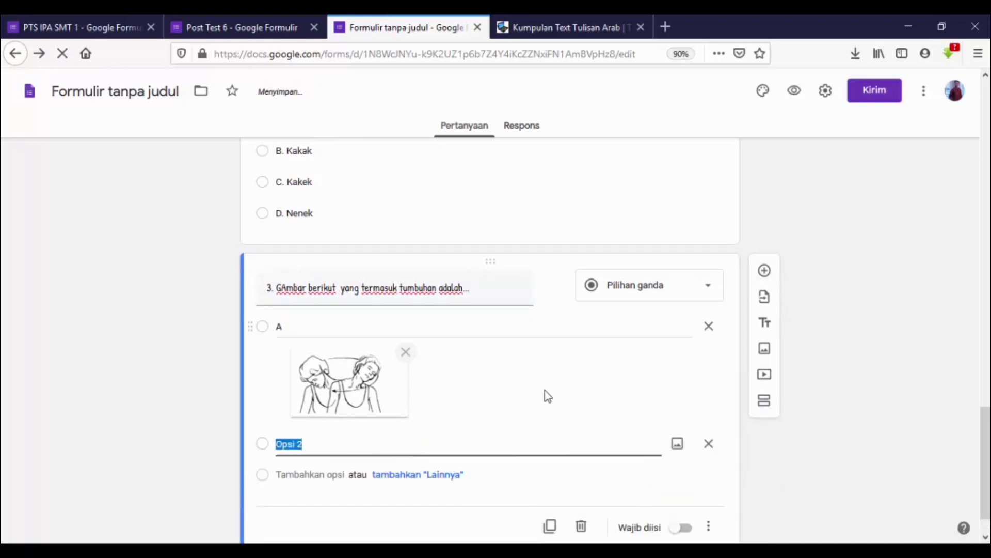
text(B)
click(678, 444)
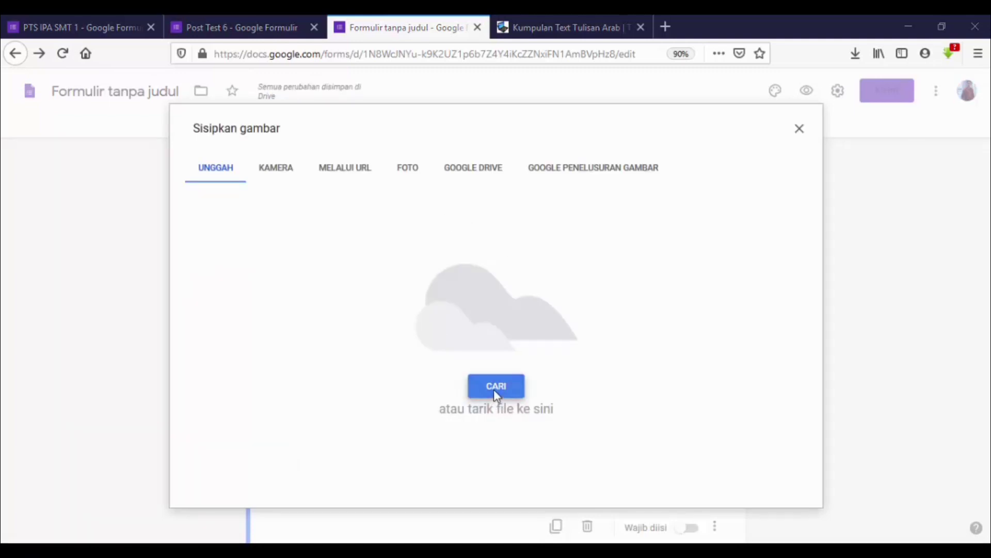
click(494, 390)
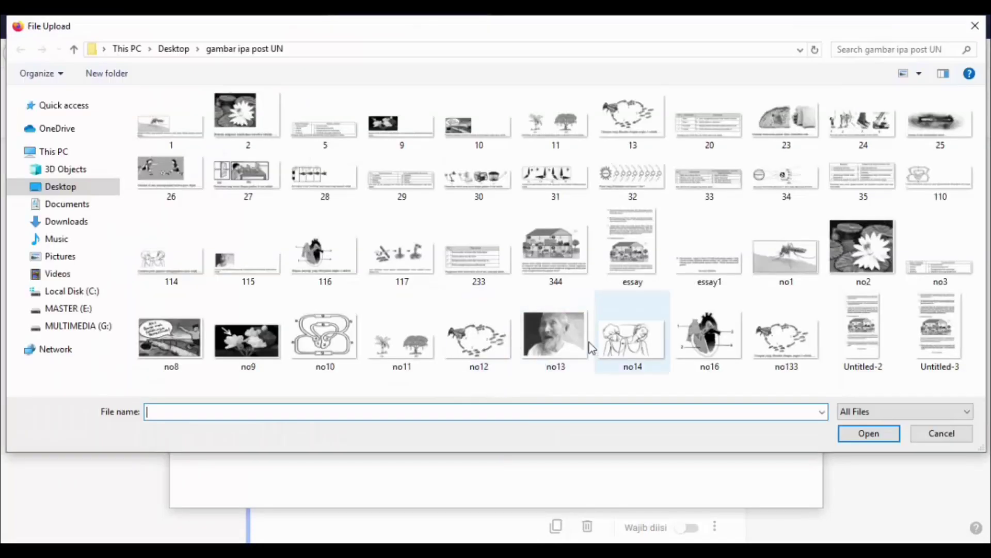
click(854, 241)
click(878, 433)
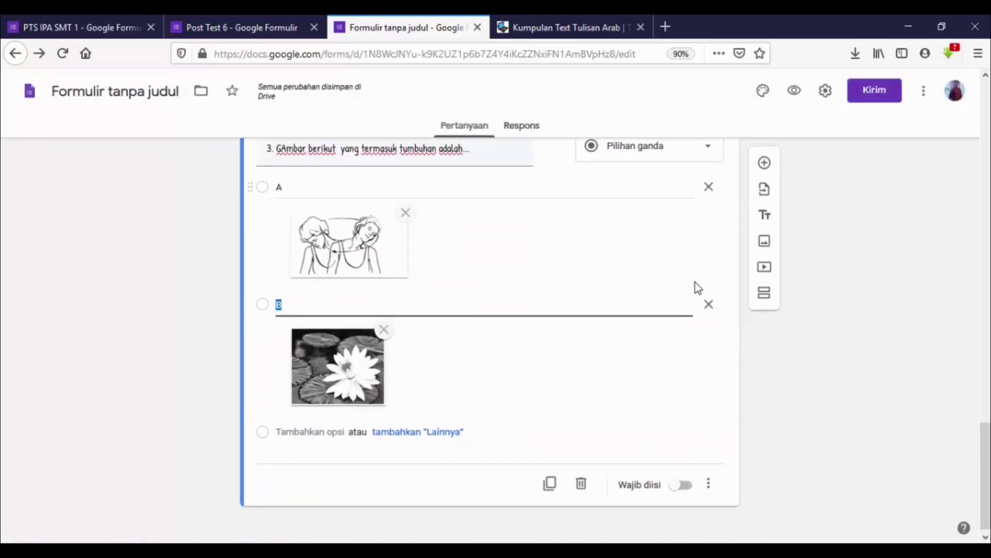
Add answer option "C." to question 3 and upload the mosquito image no1 to it.
key(Return)
text(C.)
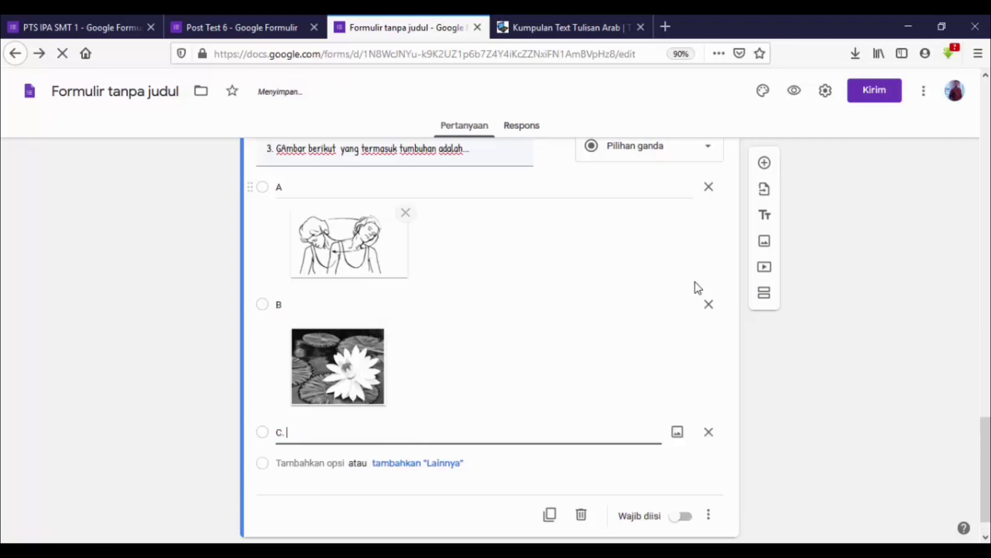
click(678, 434)
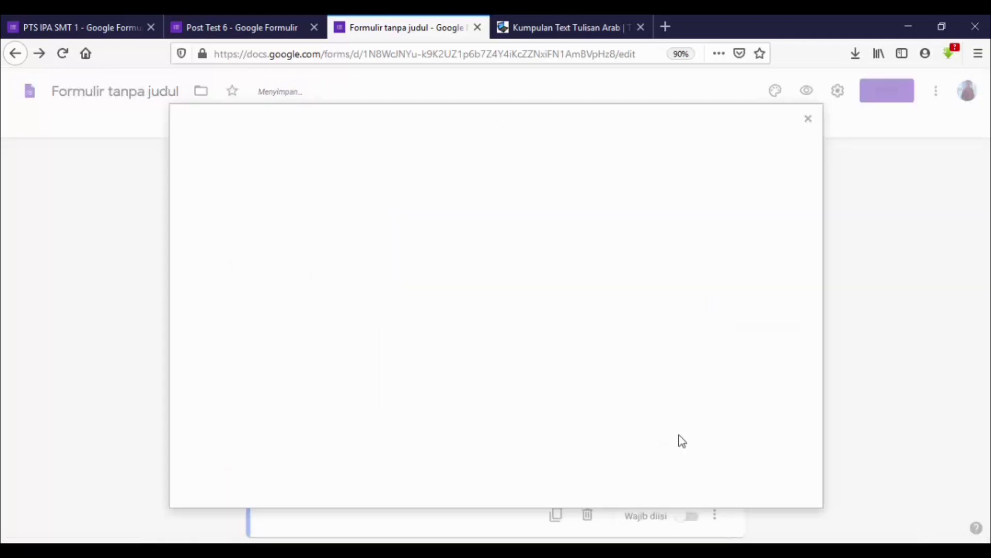
click(513, 388)
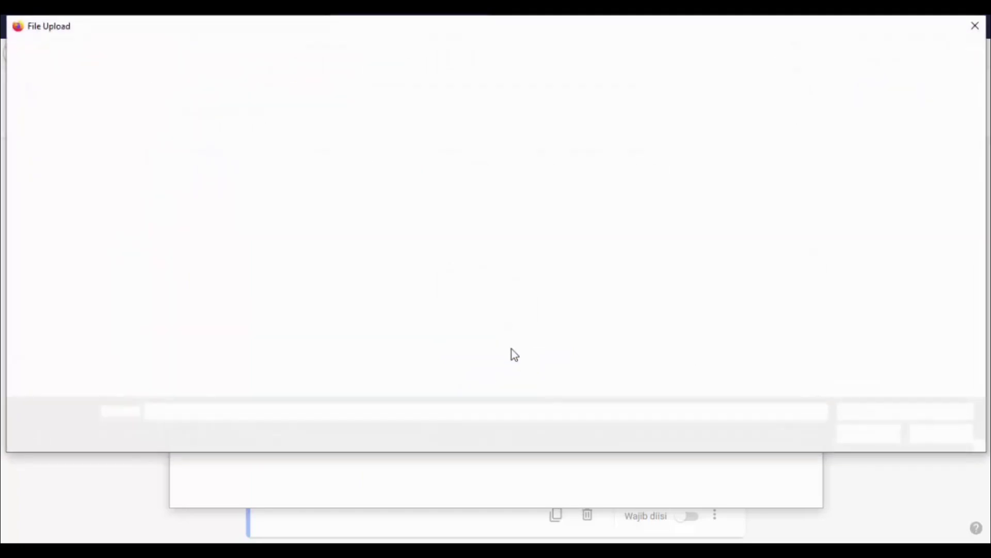
click(797, 257)
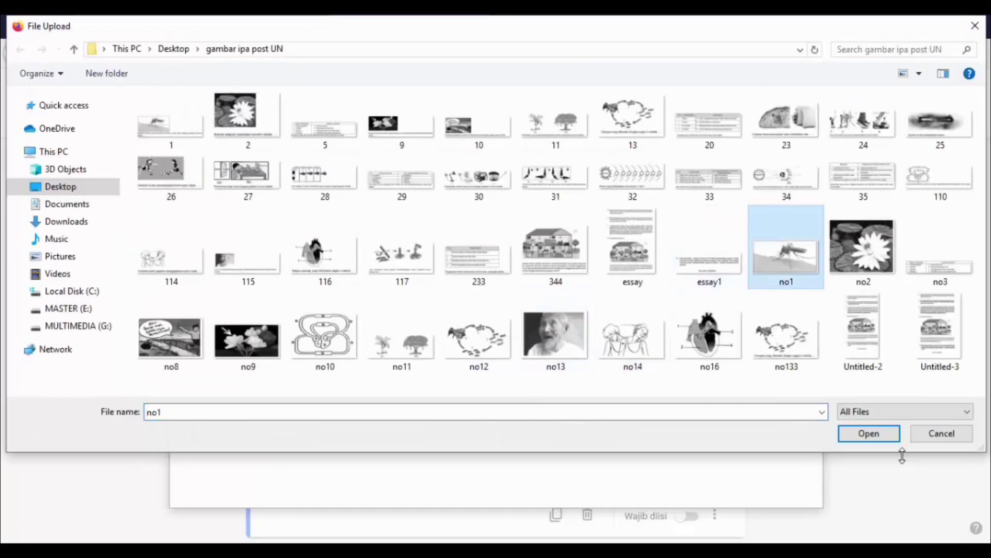
click(880, 433)
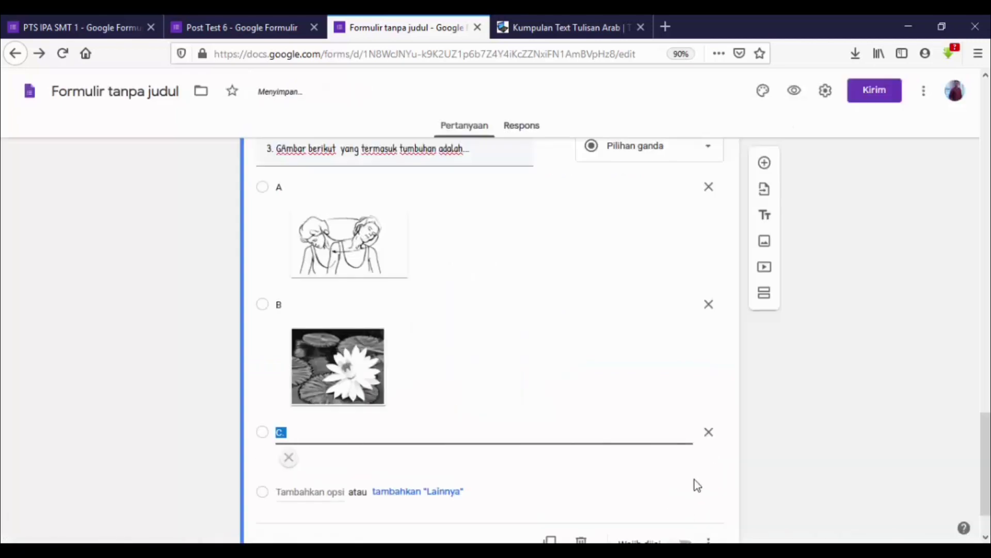
Add answer option "D" to question 3 and upload the life-cycle image no12 to it.
click(580, 468)
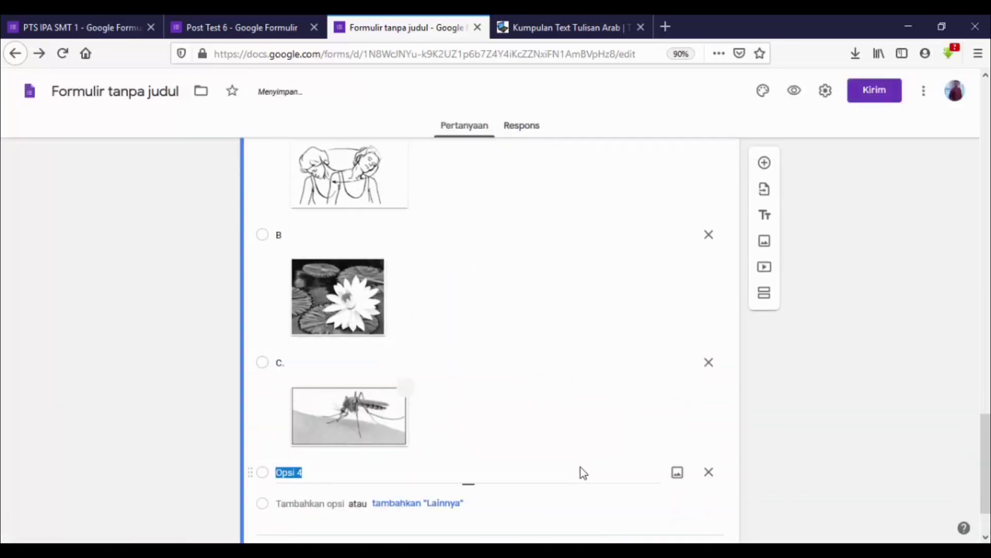
text(D)
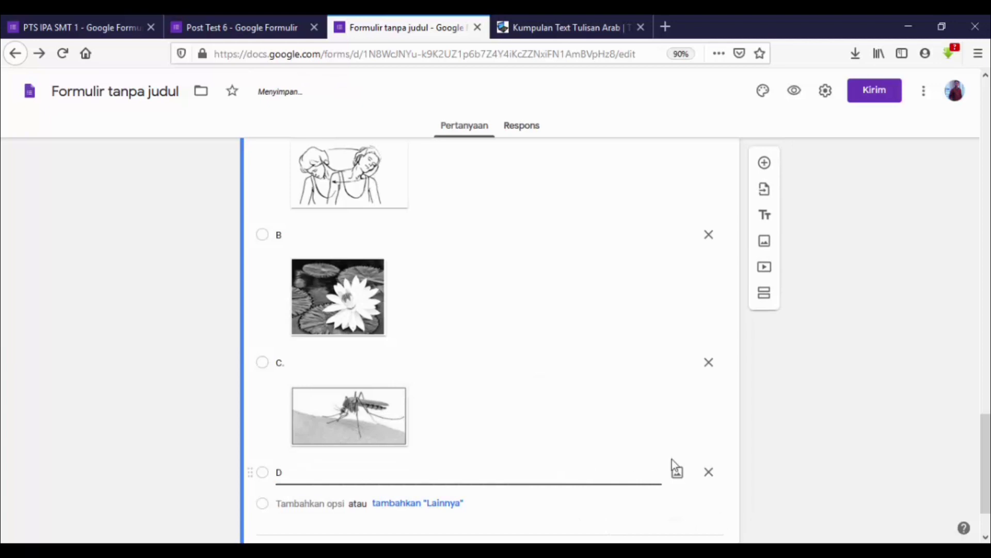
click(677, 472)
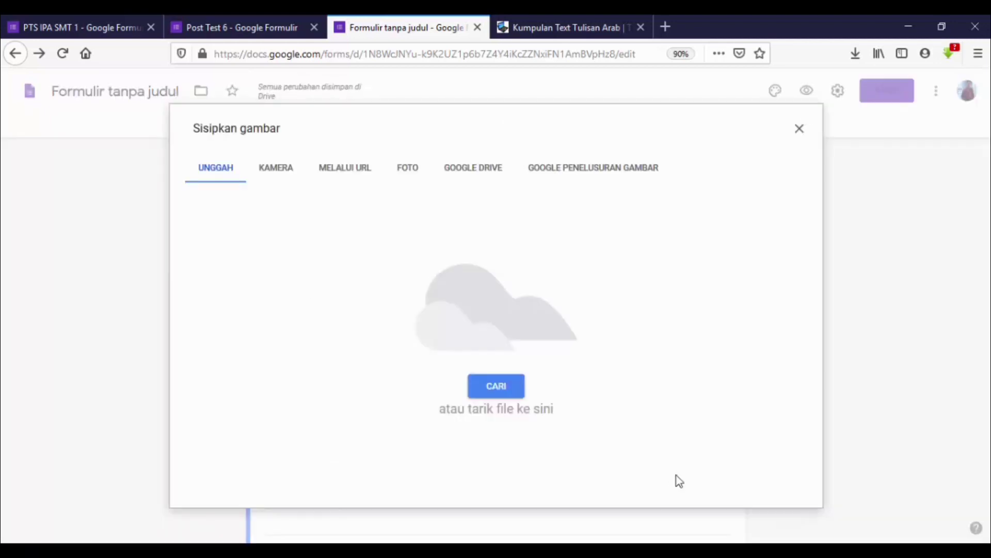
click(490, 396)
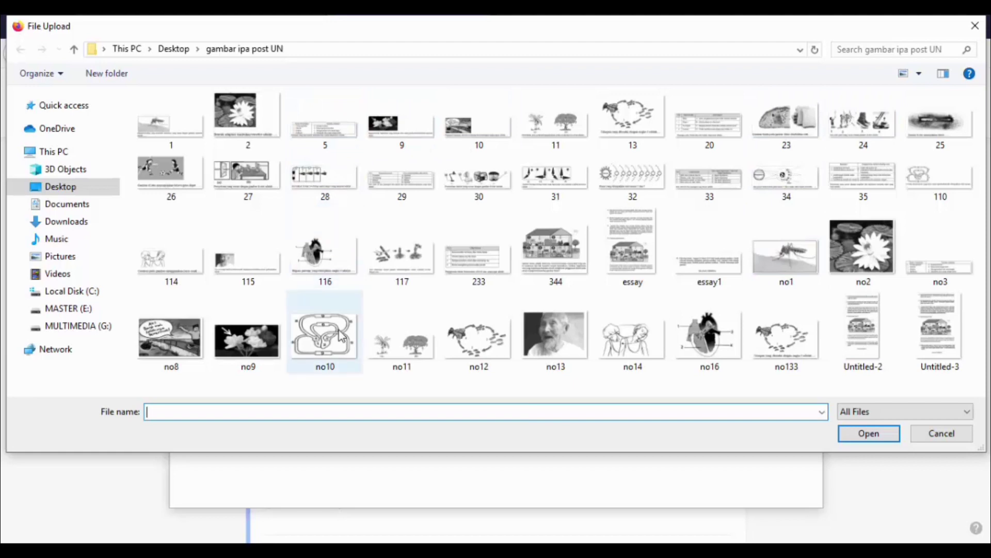
click(493, 341)
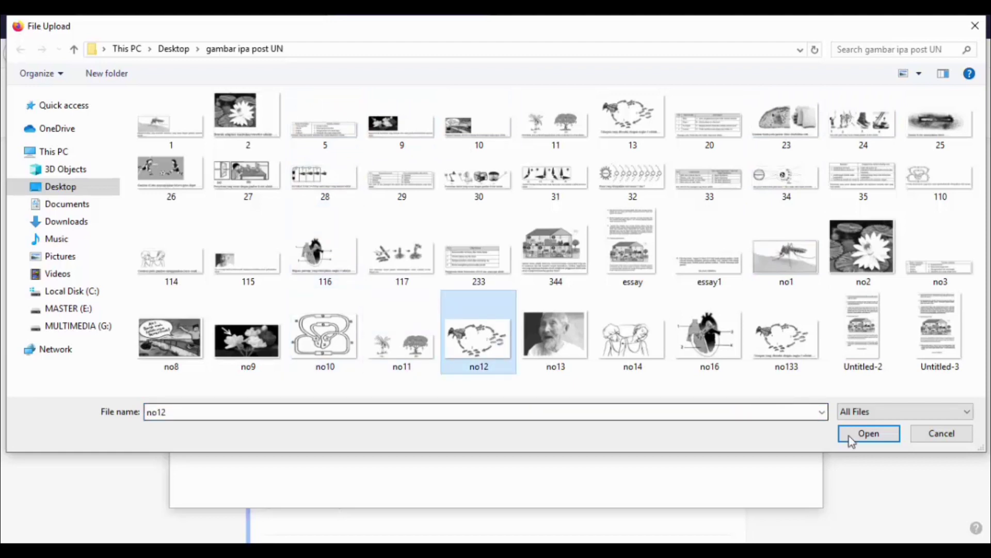
click(865, 436)
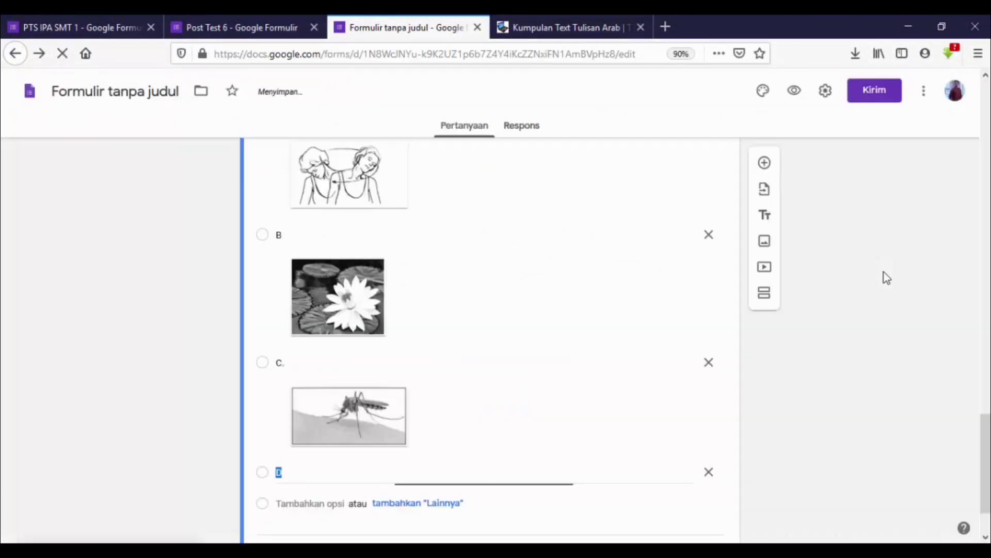
Make question 3 and question 2 required.
scroll(444, 414, down, 3)
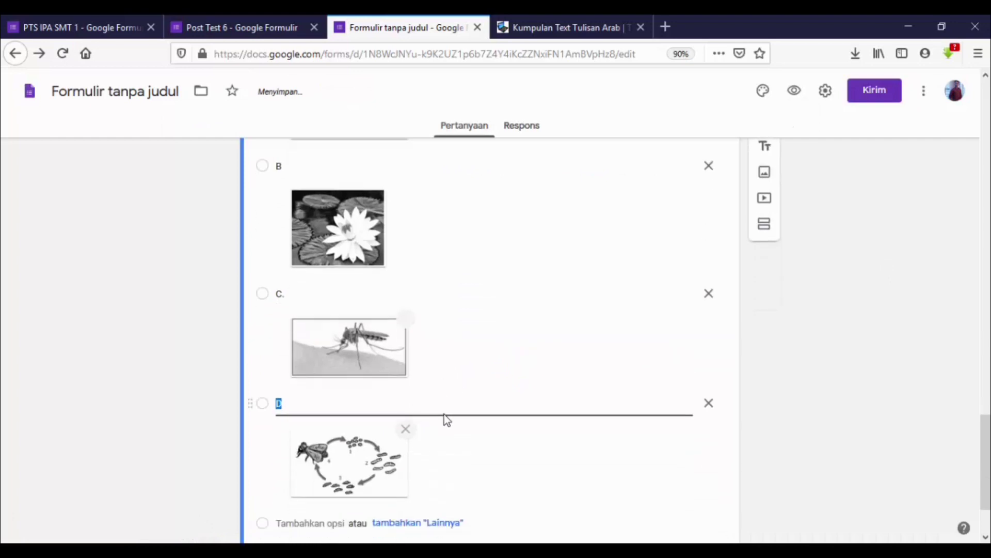
scroll(444, 414, up, 1)
scroll(444, 414, up, 5)
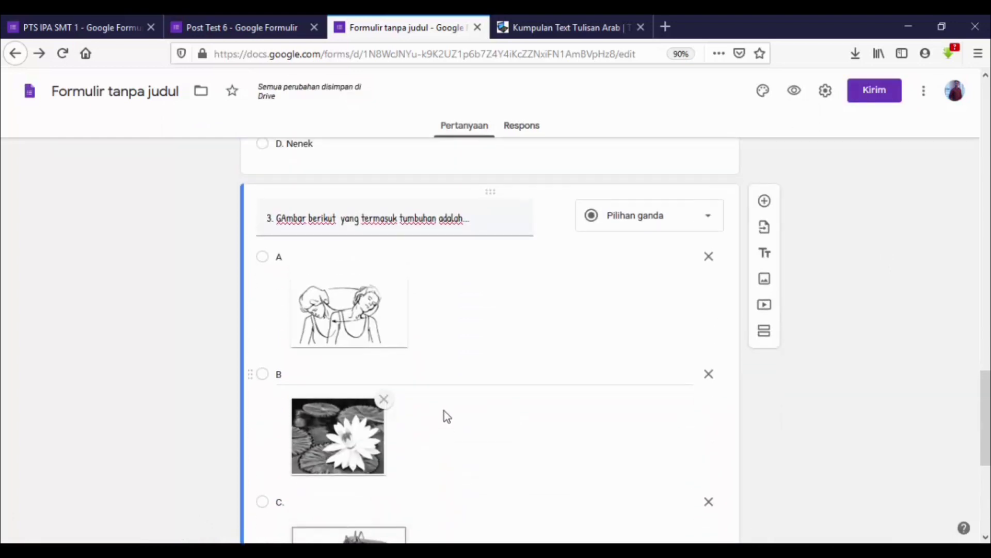
scroll(445, 410, down, 1)
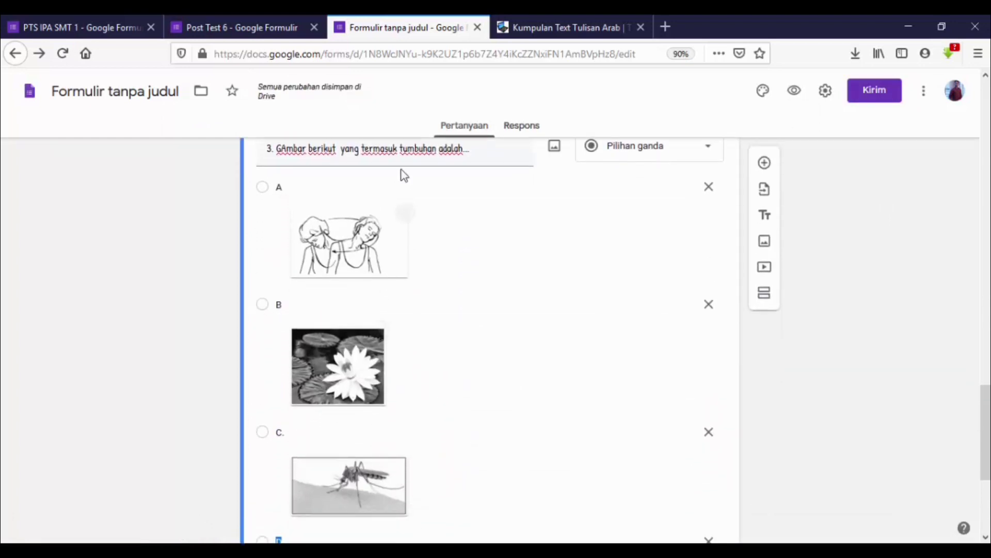
scroll(333, 227, up, 2)
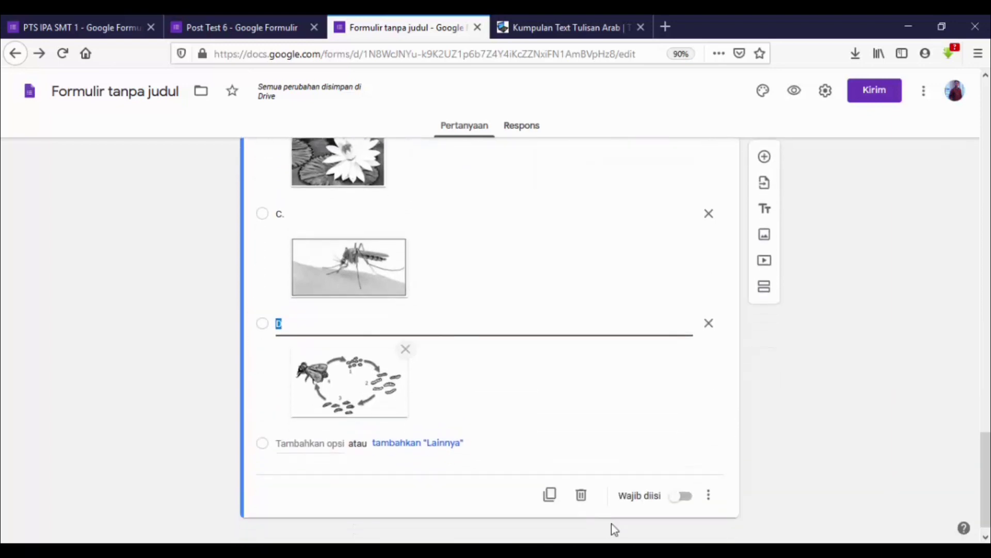
click(687, 482)
scroll(680, 433, up, 8)
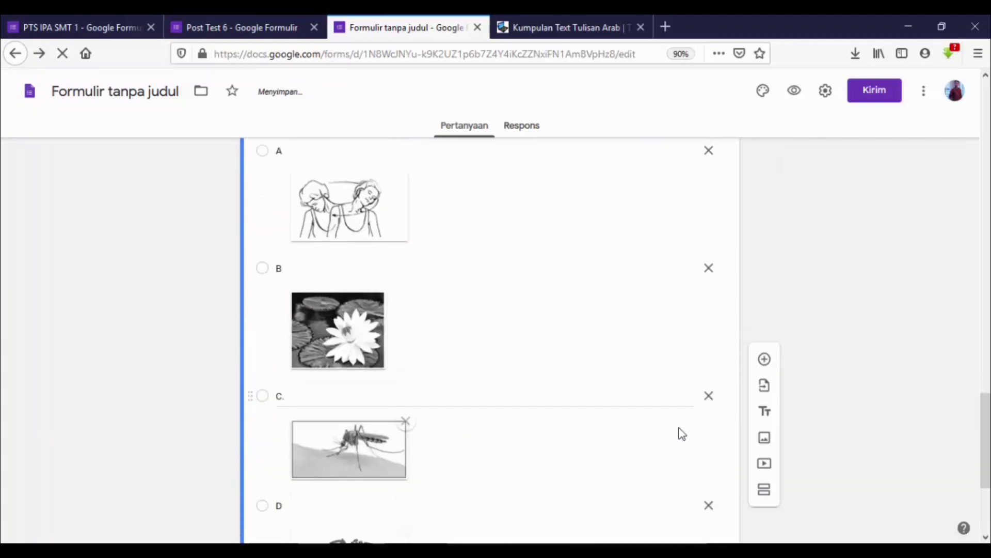
click(698, 287)
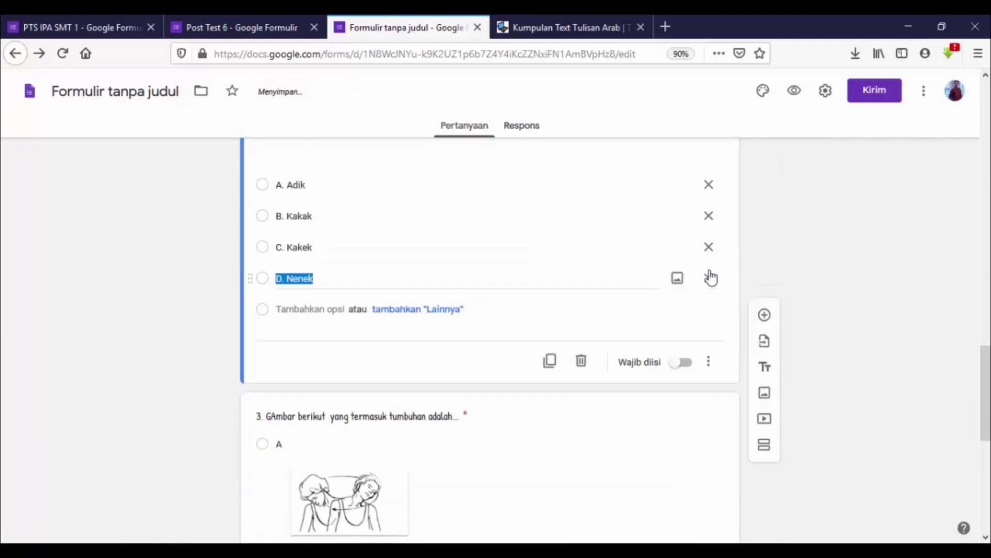
click(686, 363)
scroll(626, 385, down, 8)
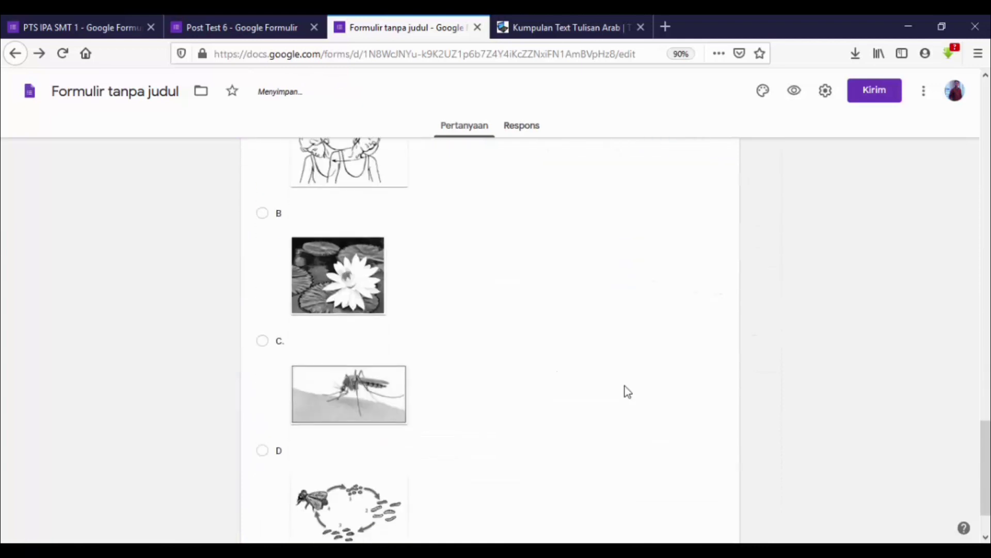
scroll(617, 392, up, 4)
scroll(616, 389, down, 3)
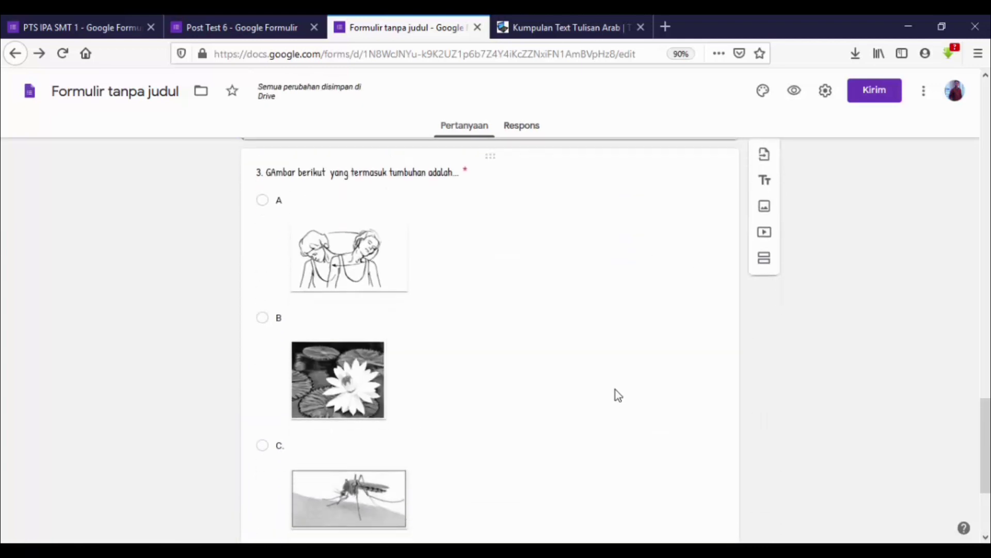
Add a new multiple-choice question after question 3 and enter "4." as the start of its text.
scroll(615, 391, up, 1)
scroll(649, 405, up, 3)
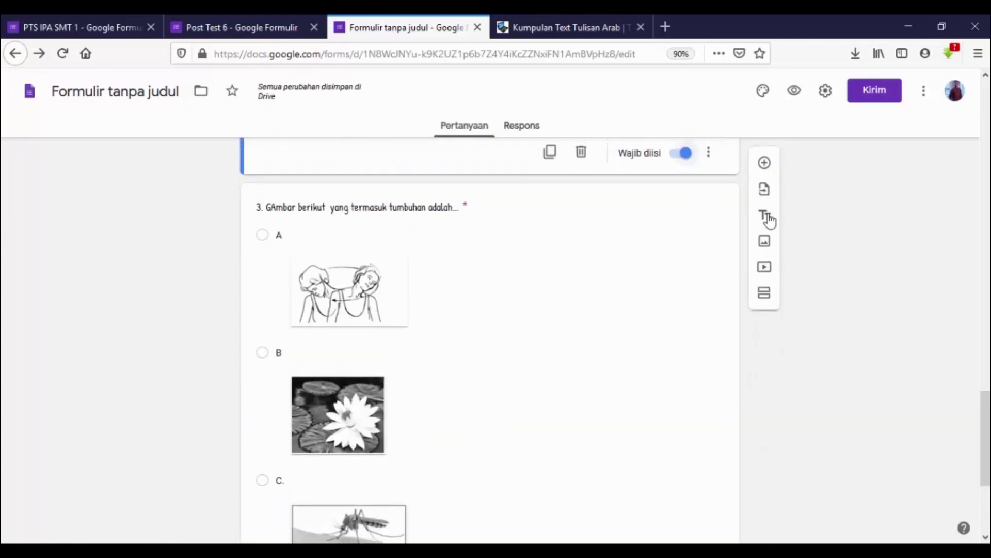
click(719, 196)
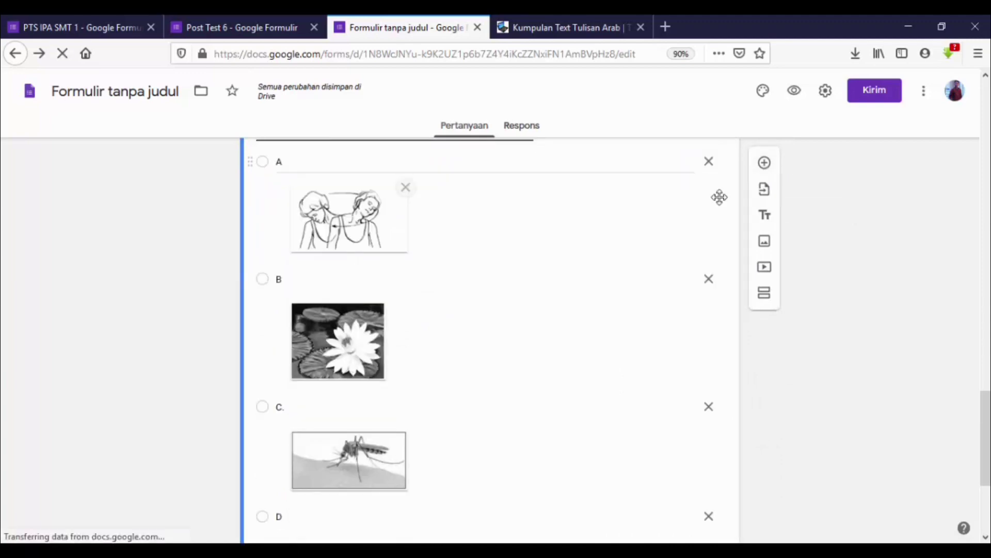
click(766, 165)
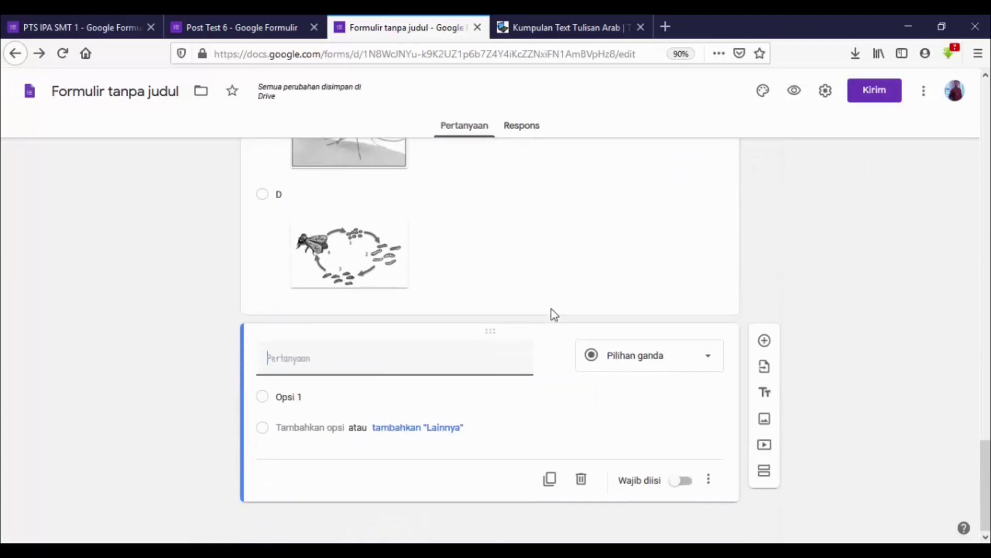
text($.)
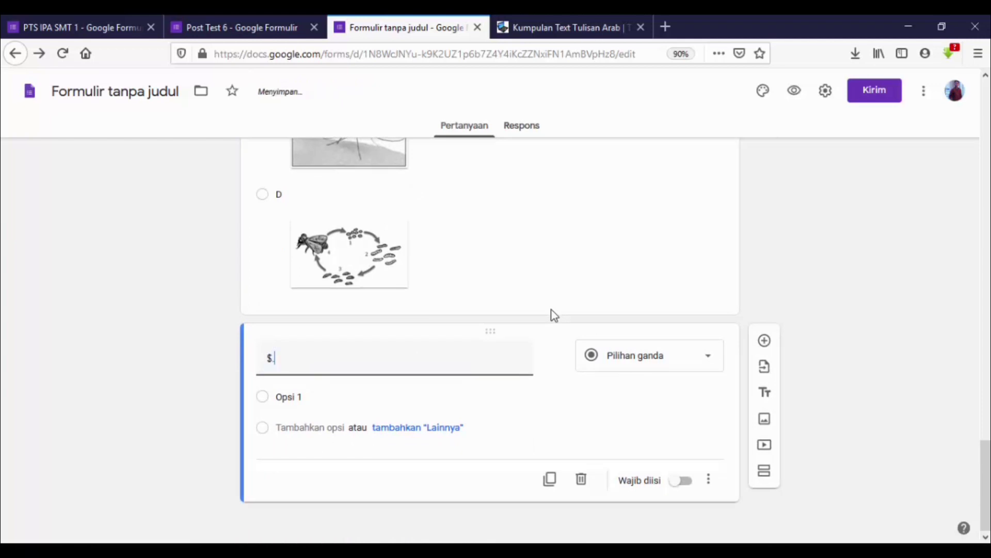
key(BackSpace)
key(BackSpace)
text(4)
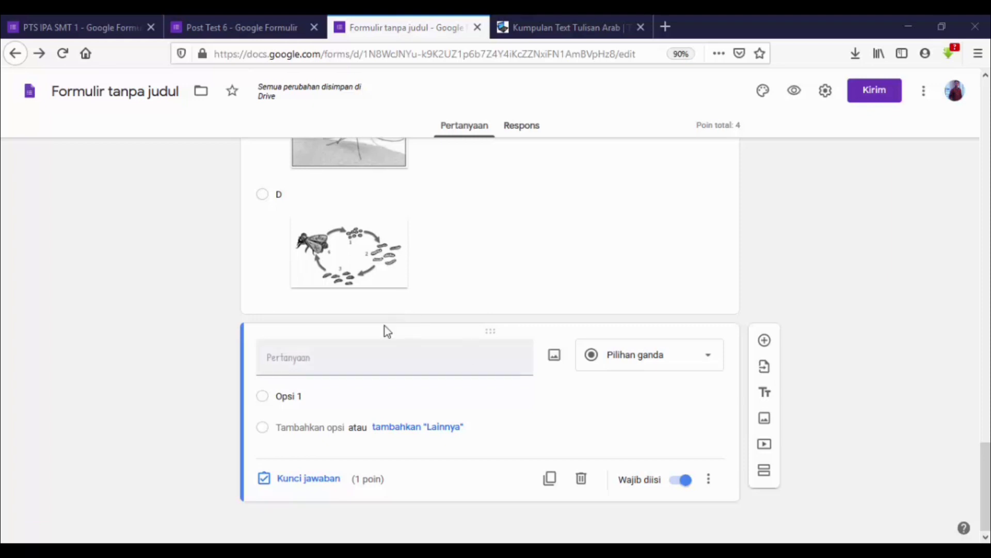
click(349, 365)
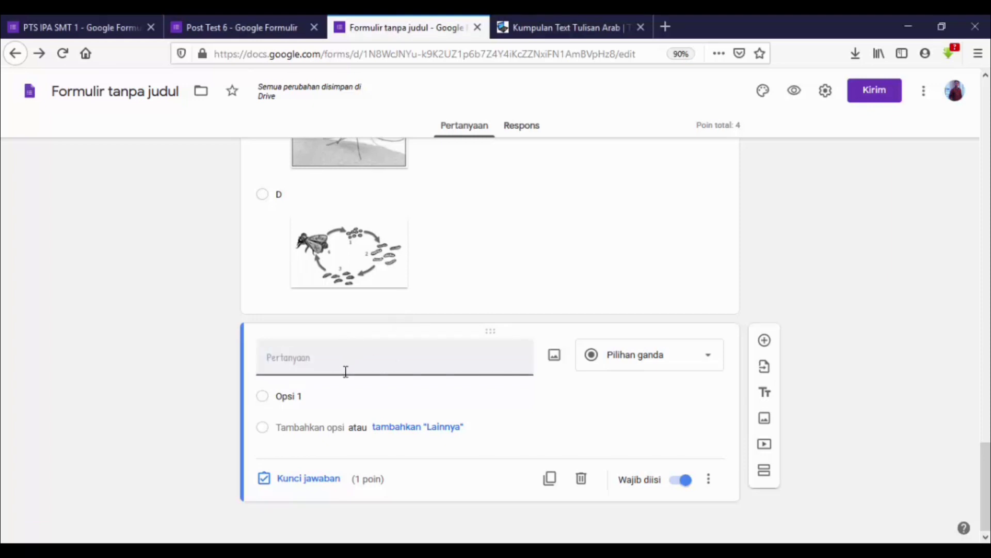
text(4.)
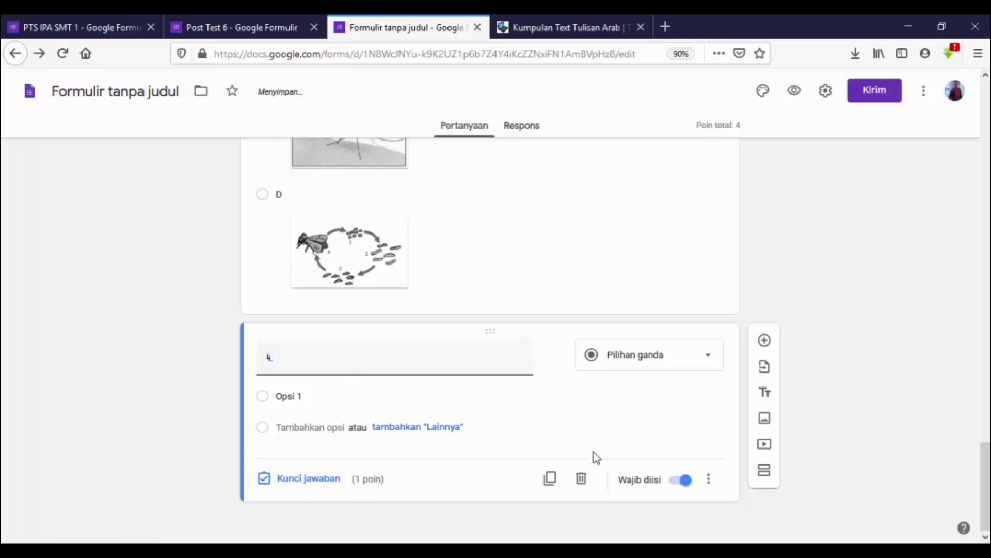
Switch to Document1 in Word and replace "biasa" with "campuran" in the fraction question.
mouse_move(466, 443)
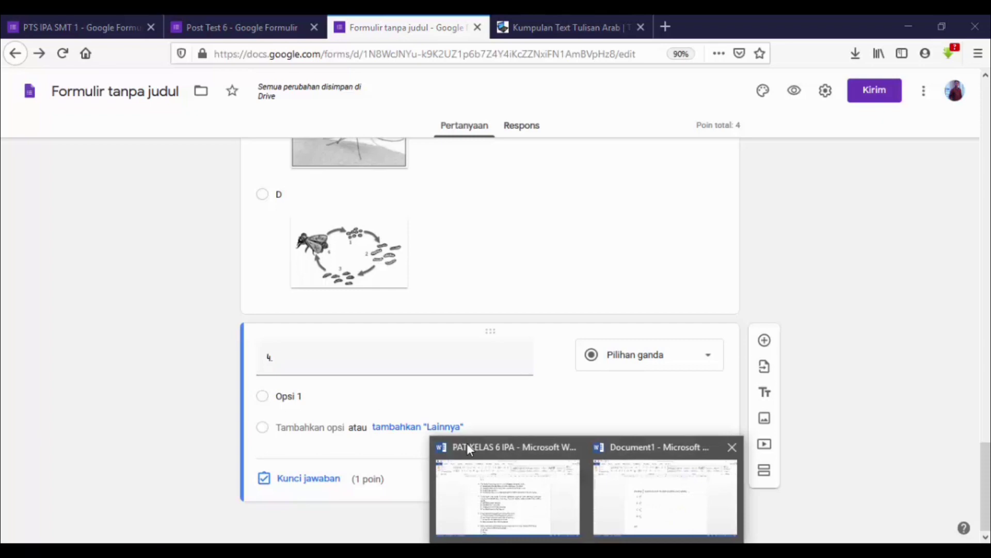
click(707, 498)
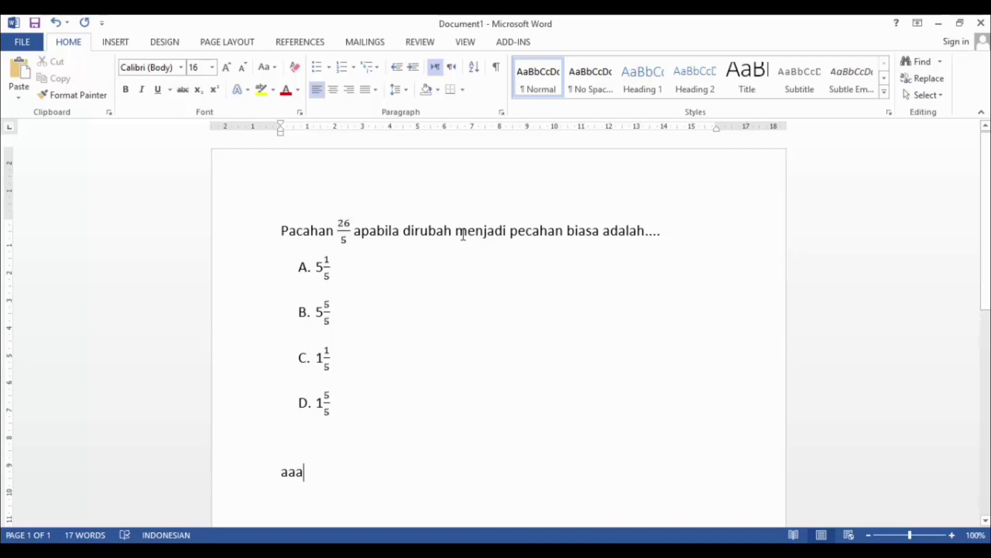
click(599, 232)
key(BackSpace)
key(BackSpace)
key(BackSpace)
key(BackSpace)
key(BackSpace)
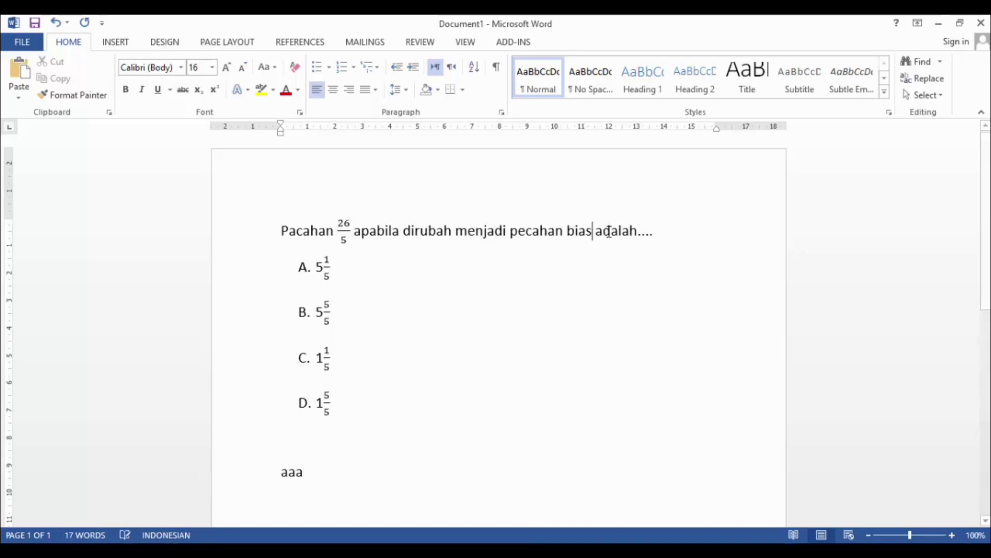
text(campuran)
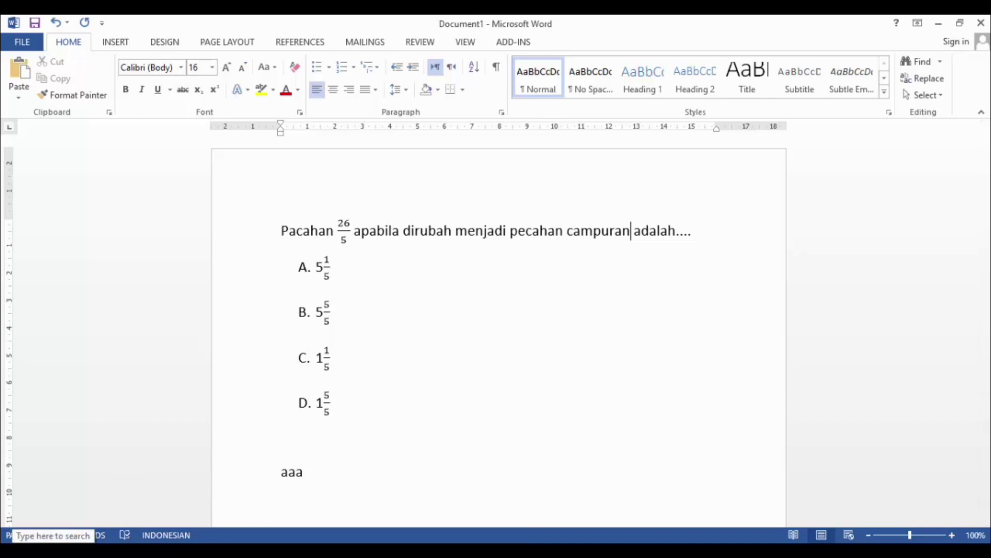
Open Snipping Tool, capture the full fraction question sentence, and save the snip to the Desktop as PNG file 1.
click(100, 531)
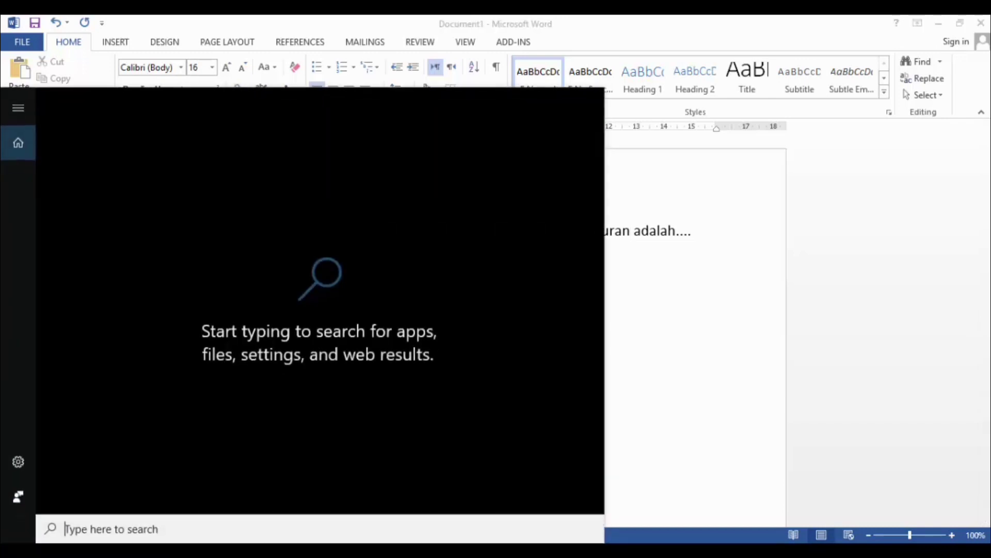
text(sni)
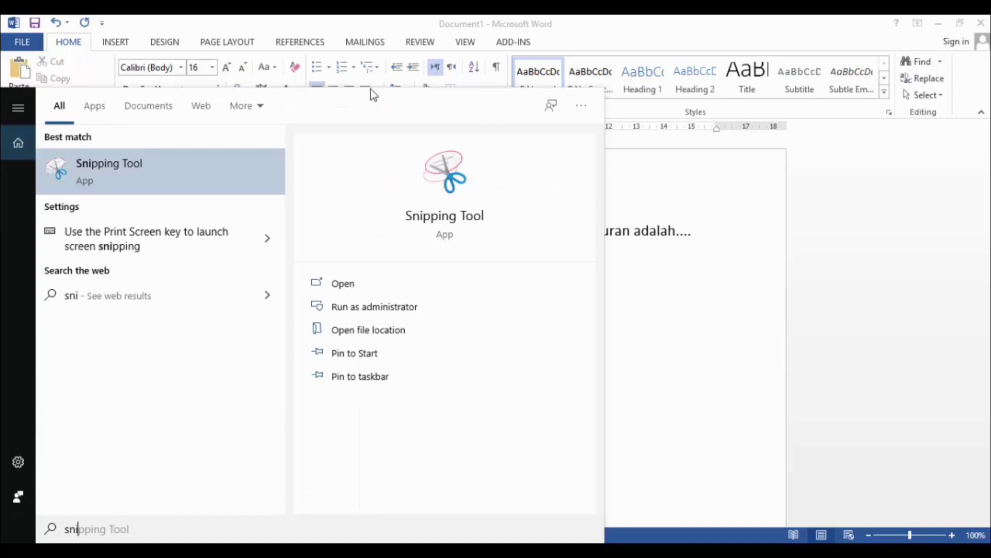
click(137, 171)
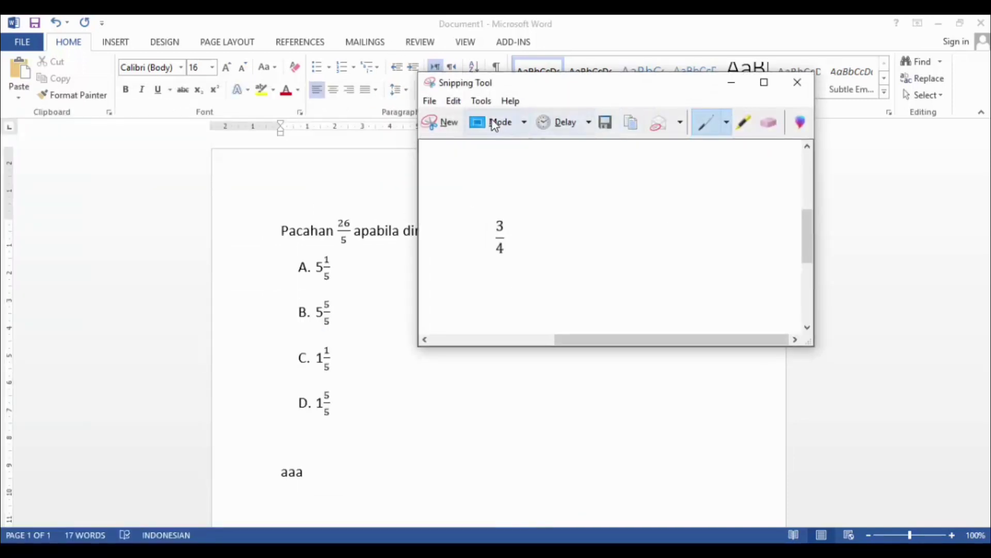
click(430, 124)
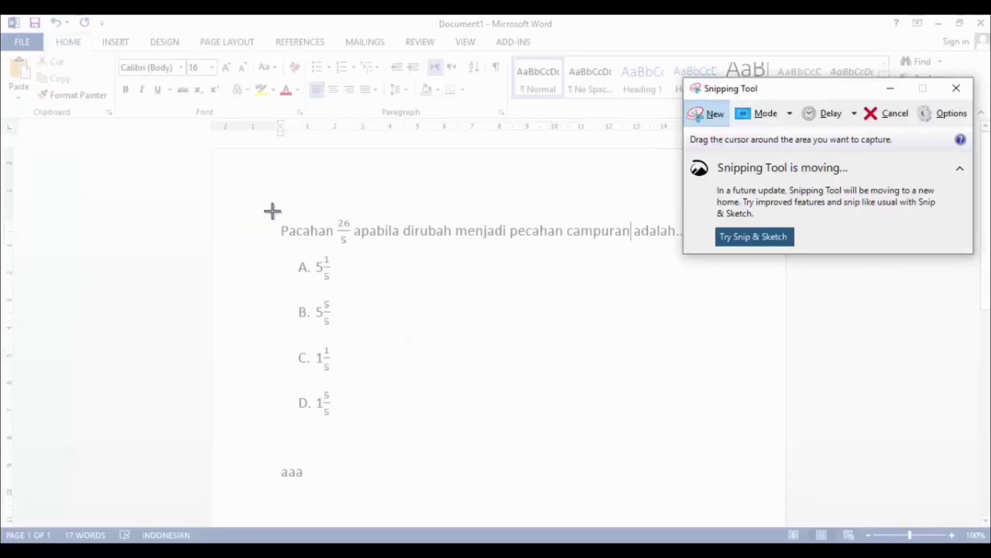
drag(272, 211, 719, 254)
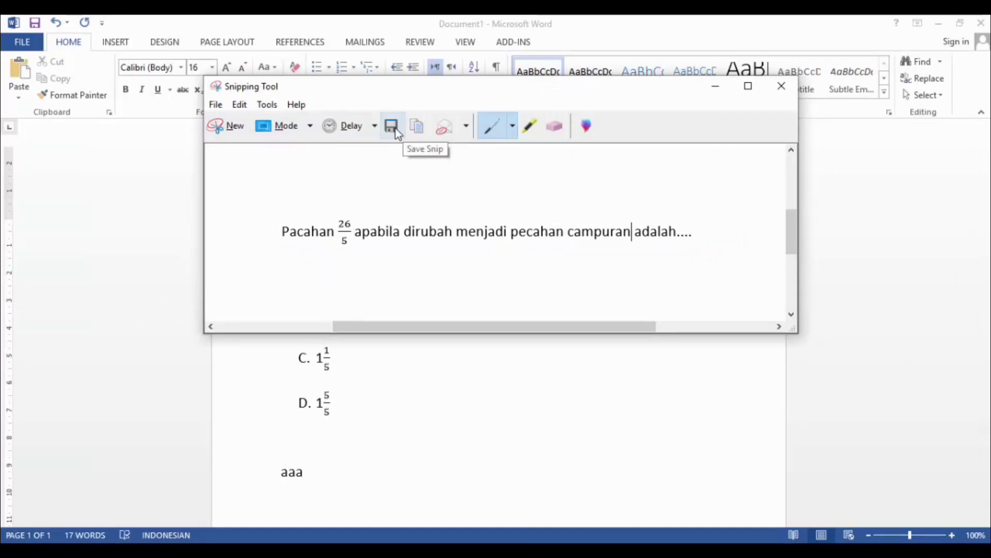
click(395, 129)
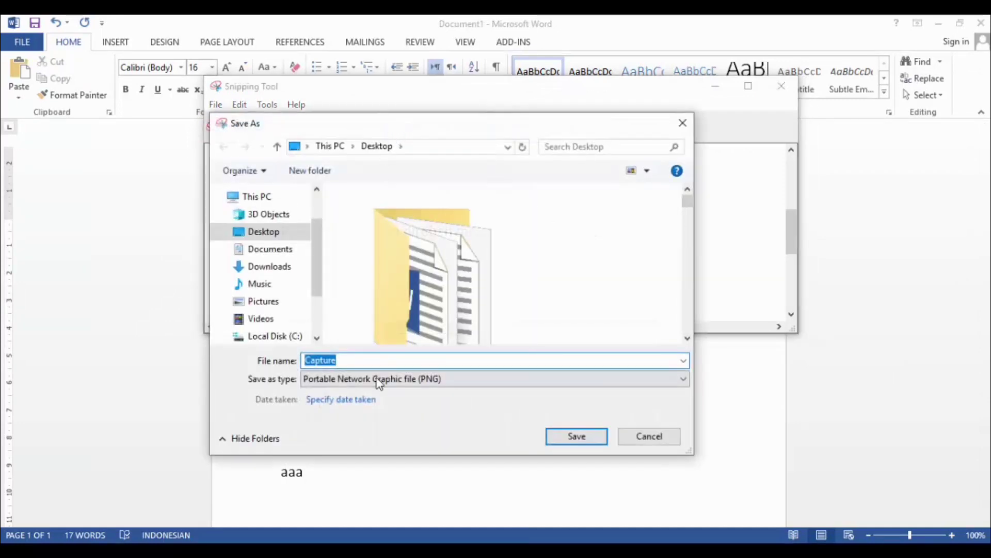
text(1)
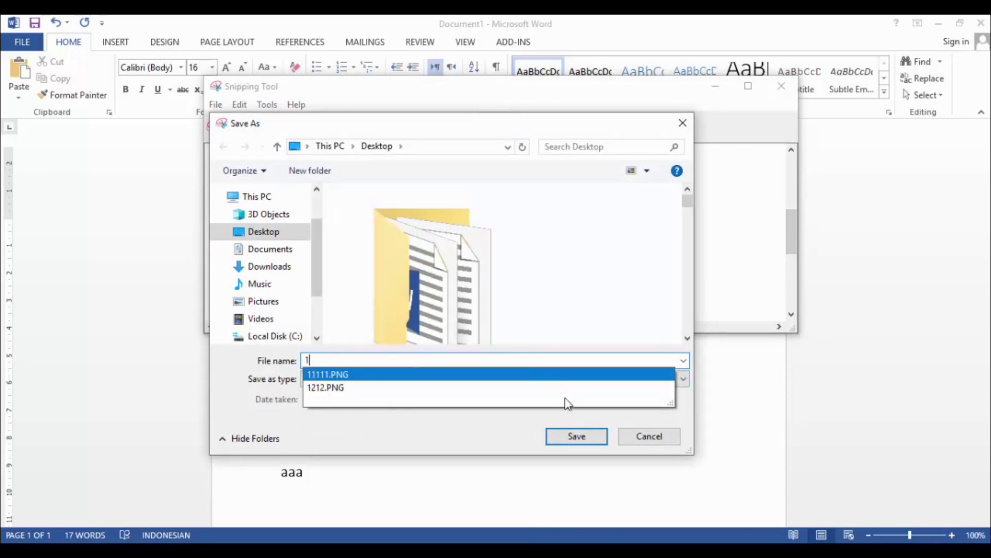
click(577, 435)
click(577, 436)
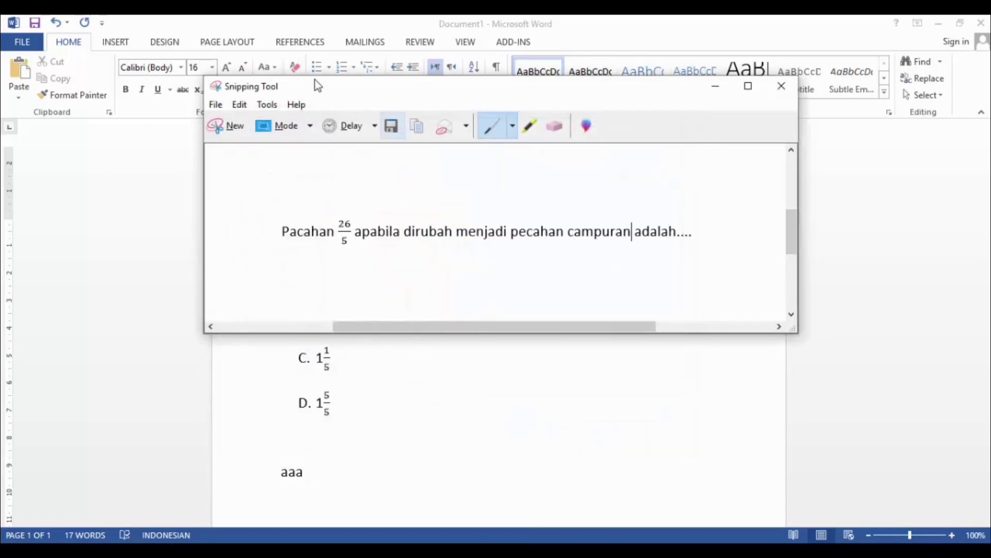
Capture only the mixed fraction of answer A and save the snip to the Desktop as PNG file A.
click(243, 124)
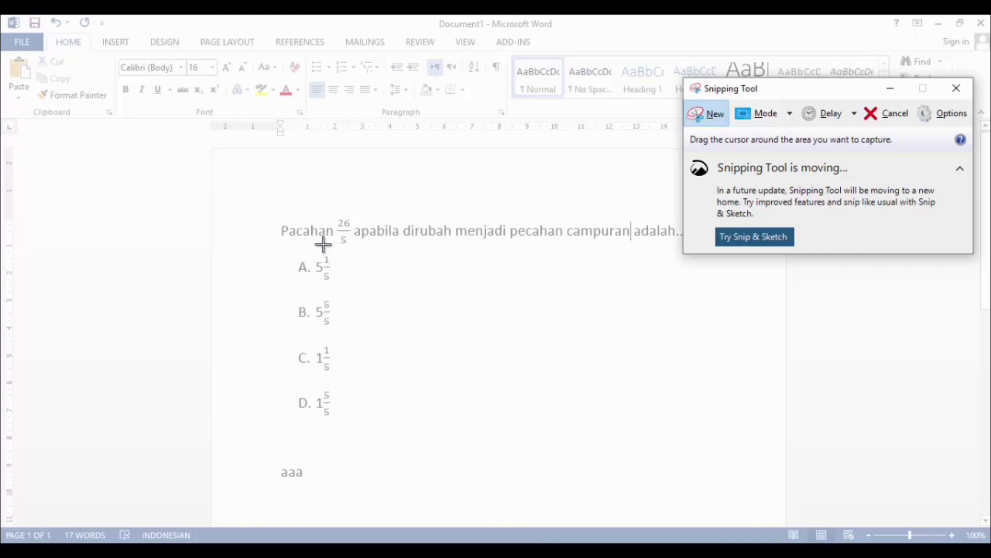
drag(312, 251, 338, 283)
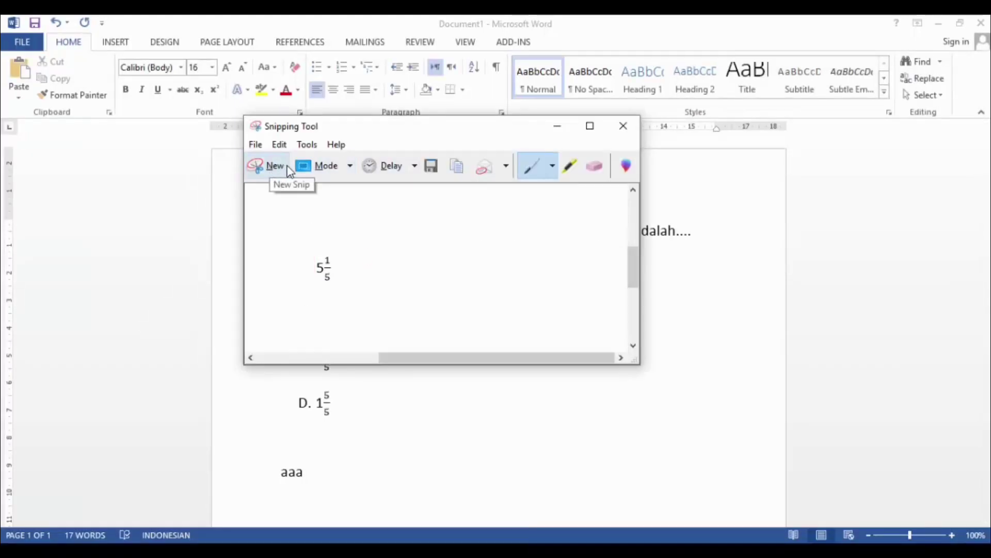
click(430, 167)
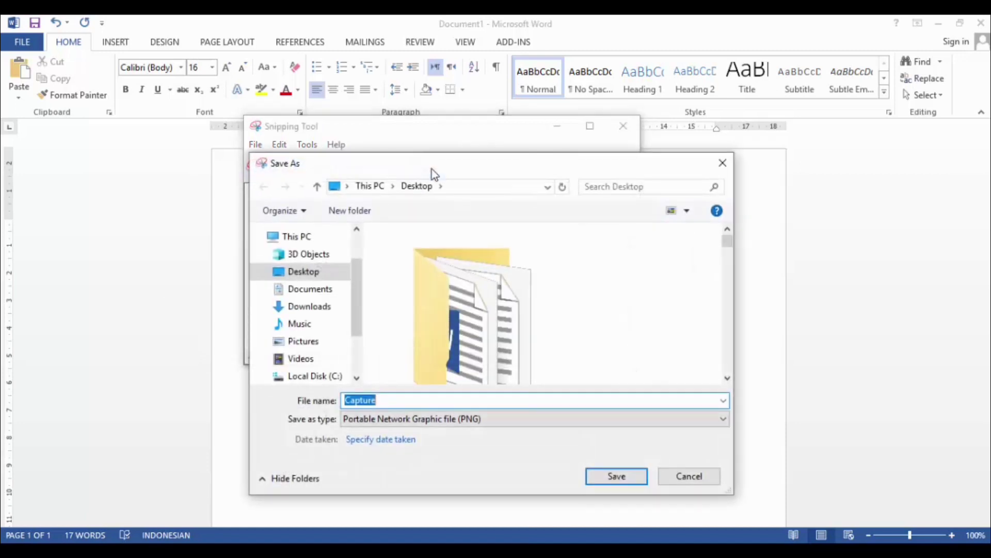
text(a)
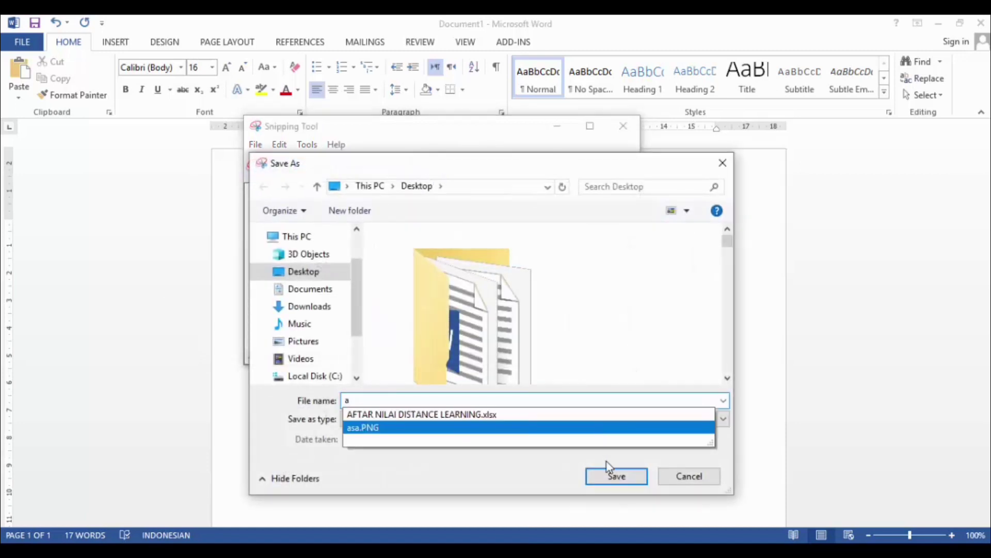
key(BackSpace)
text(A)
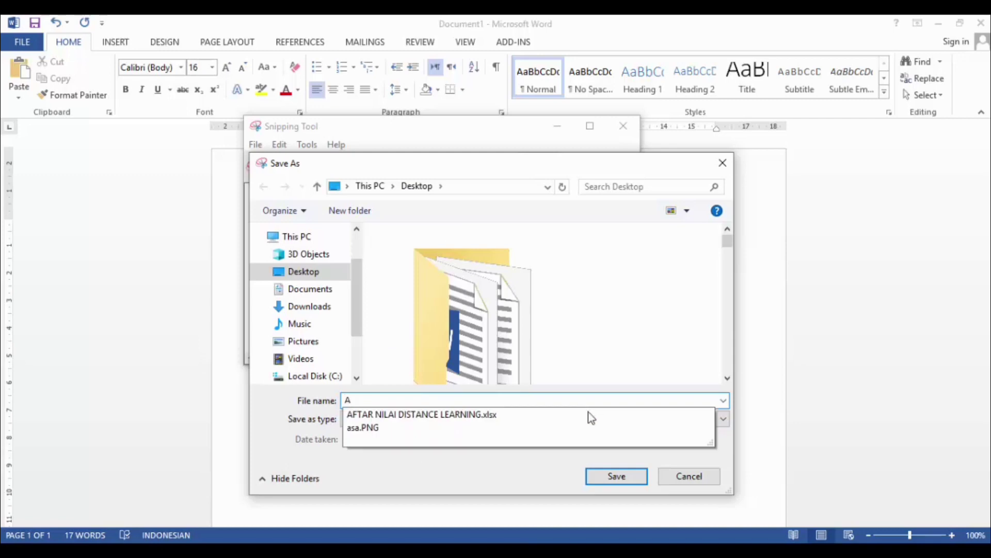
click(630, 475)
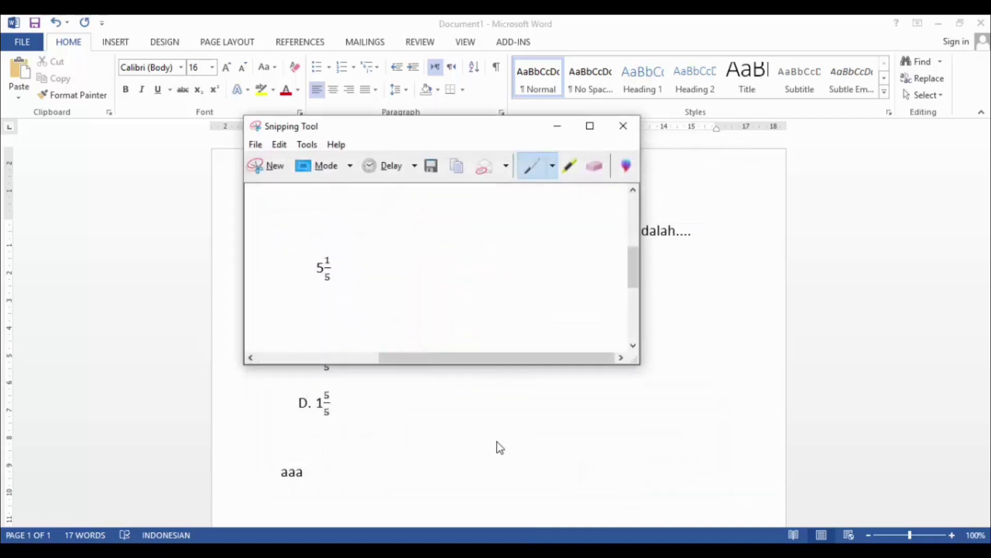
Capture only the mixed fraction of answer B and save the snip to the Desktop as file B.
click(268, 166)
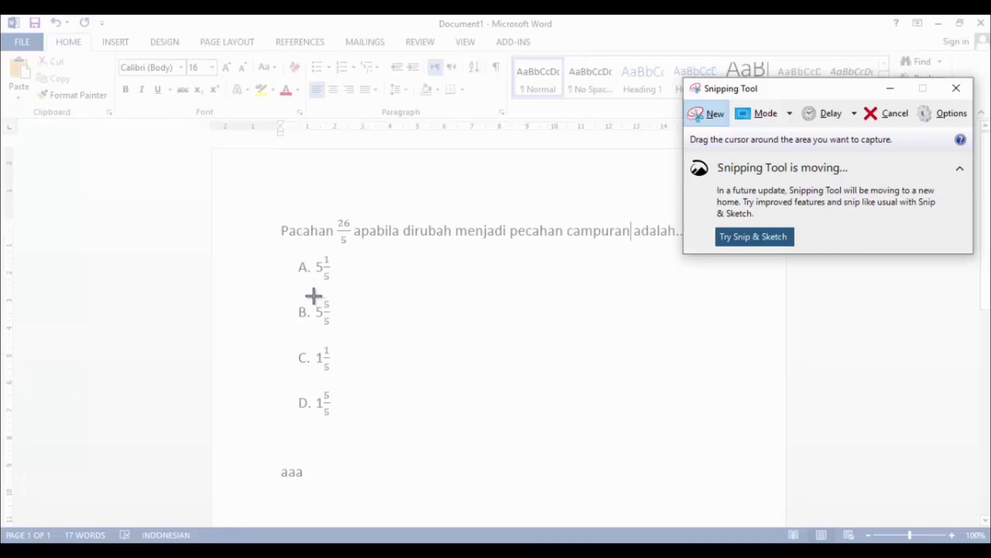
drag(313, 295, 343, 329)
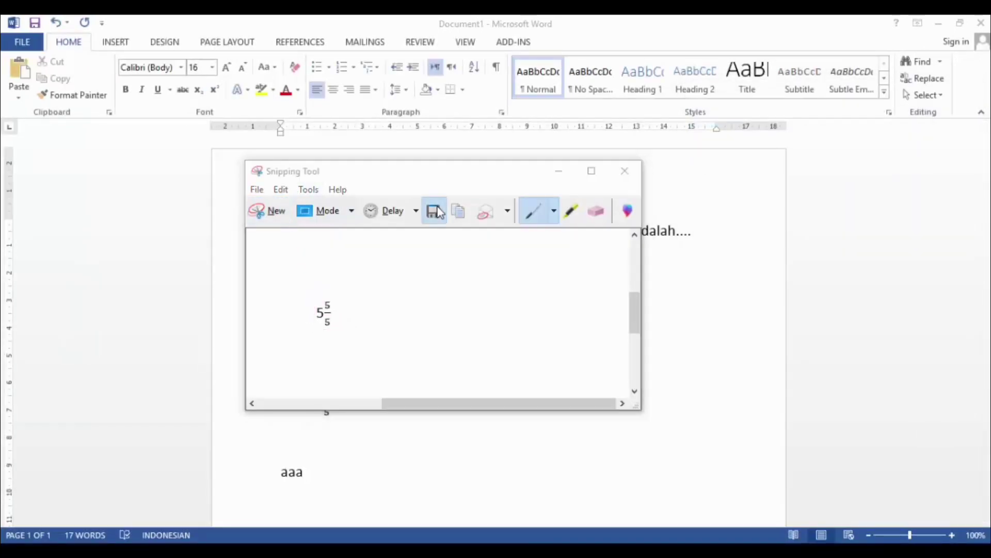
click(435, 212)
text(B)
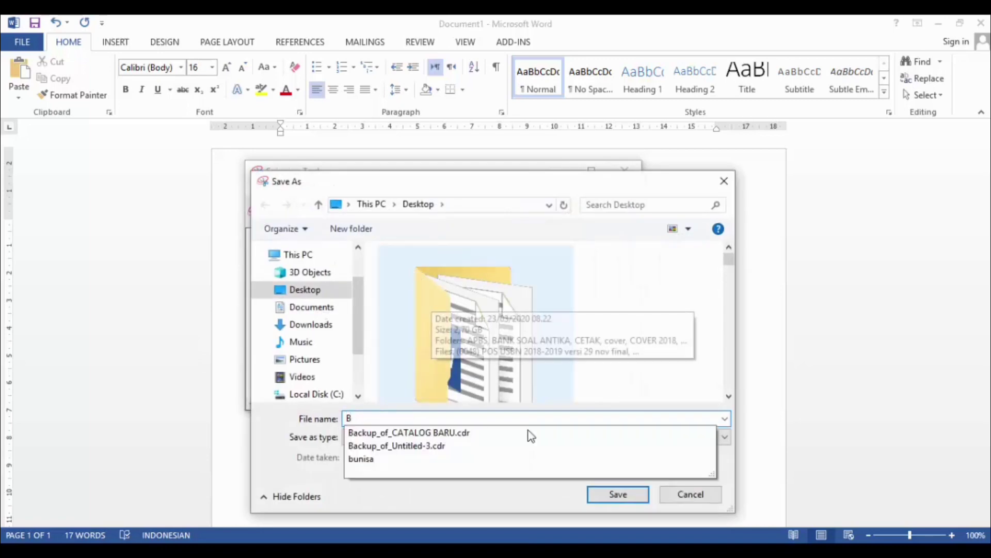
click(618, 496)
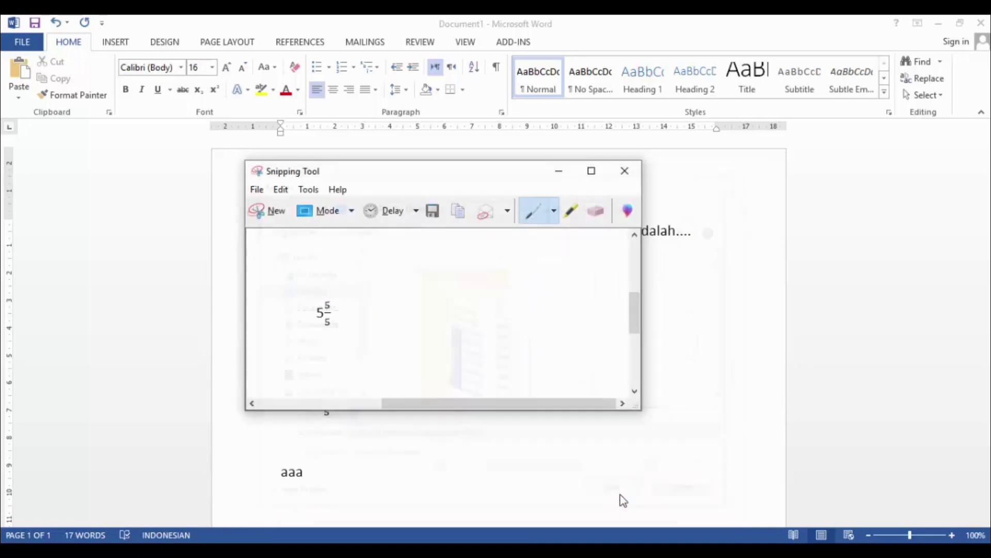
Capture only the mixed fraction of answer C, save the snip to the Desktop as PNG file C, and minimize Snipping Tool.
click(260, 219)
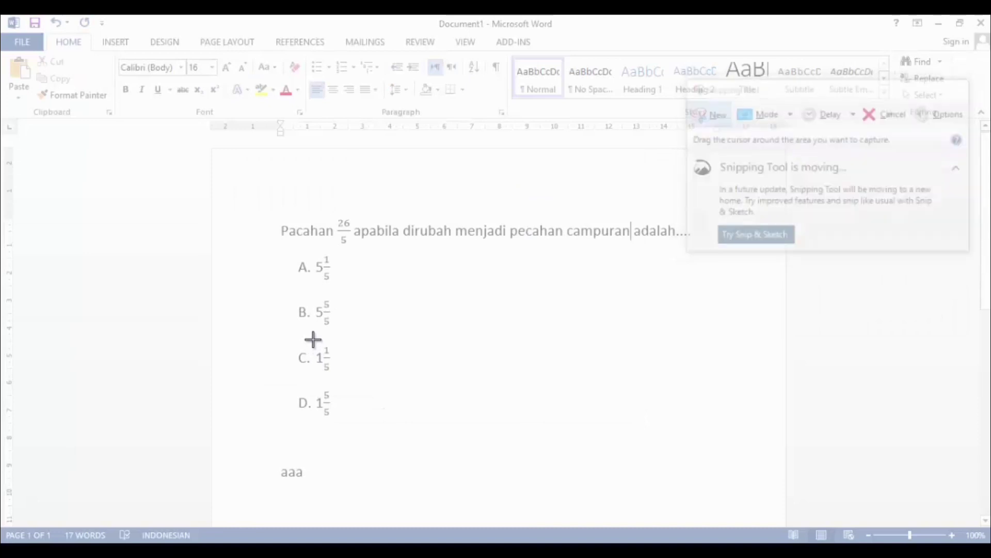
drag(313, 340, 336, 377)
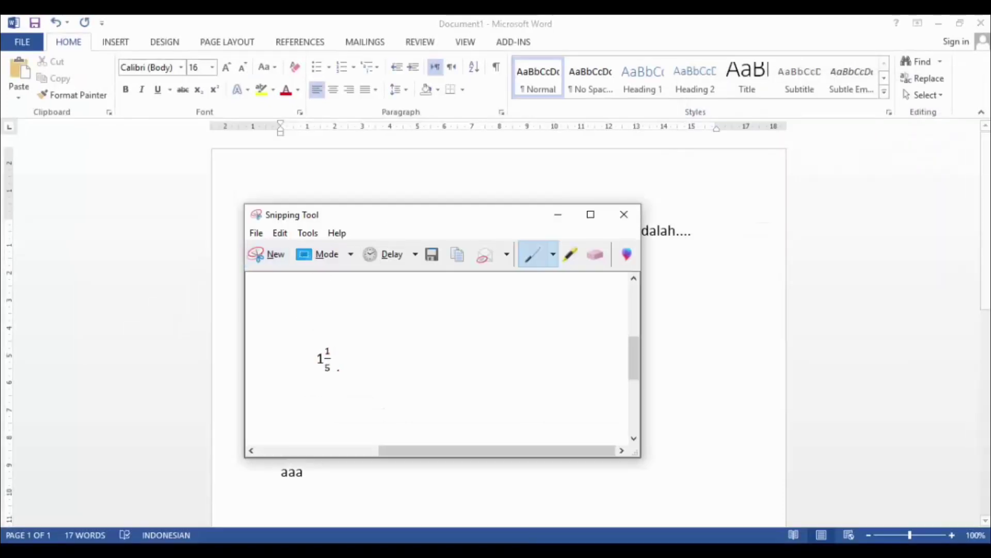
click(433, 254)
text(C)
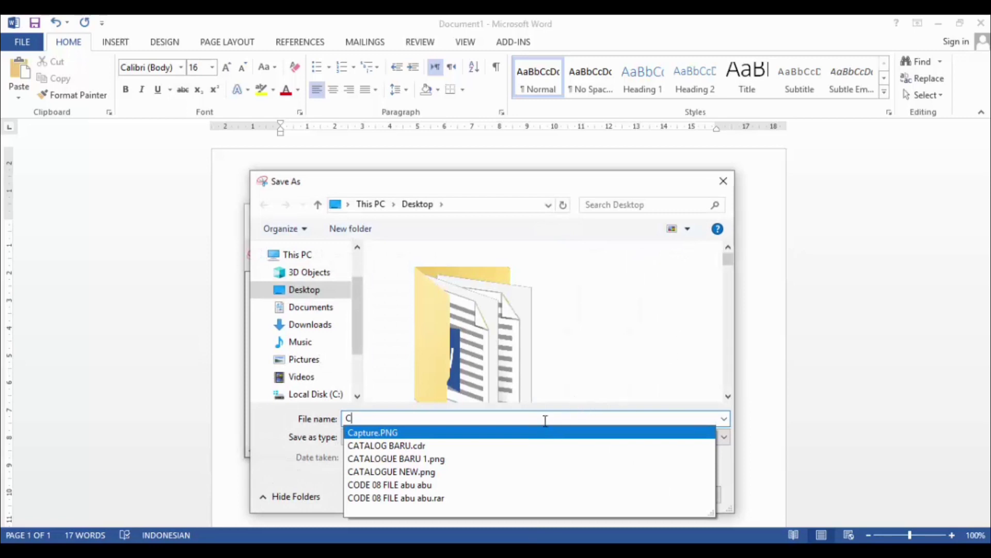
click(770, 445)
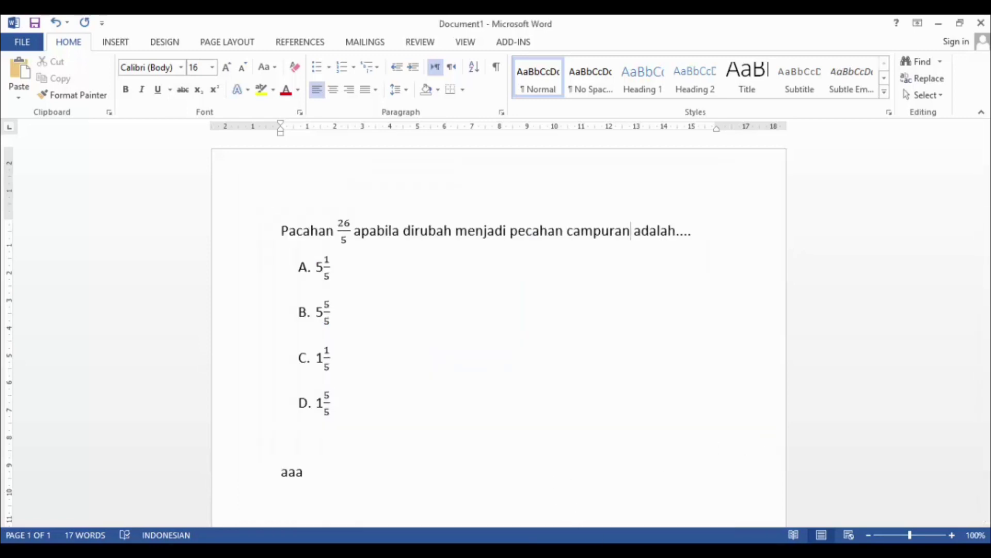
key(alt+Tab)
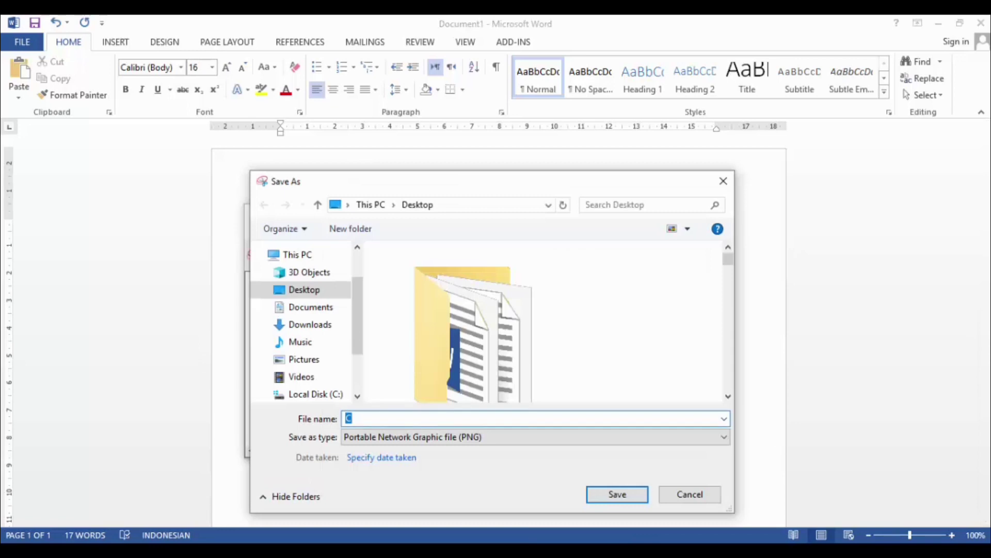
click(602, 490)
click(557, 215)
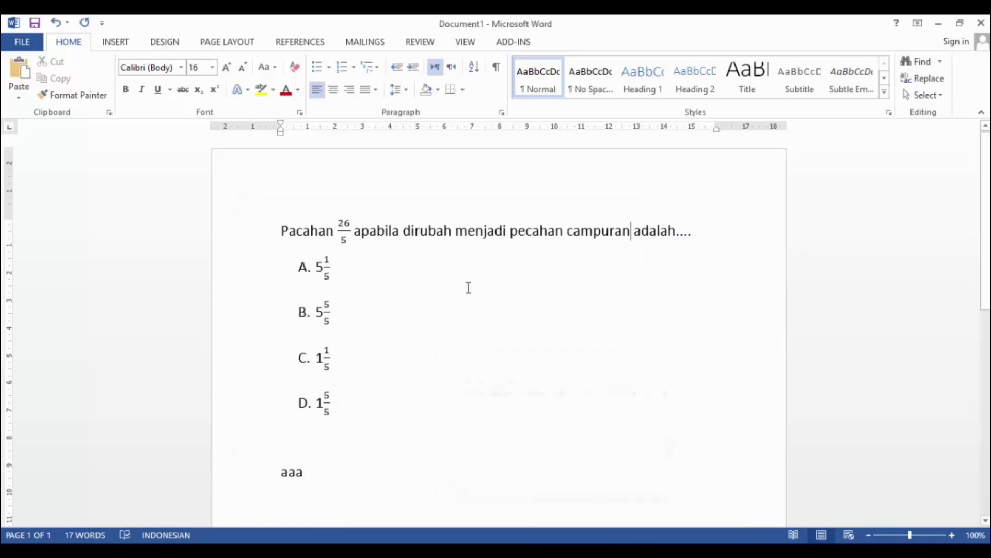
Capture only the mixed fraction of answer D, save the snip to the Desktop as file D, and minimize Snipping Tool.
key(alt+Tab)
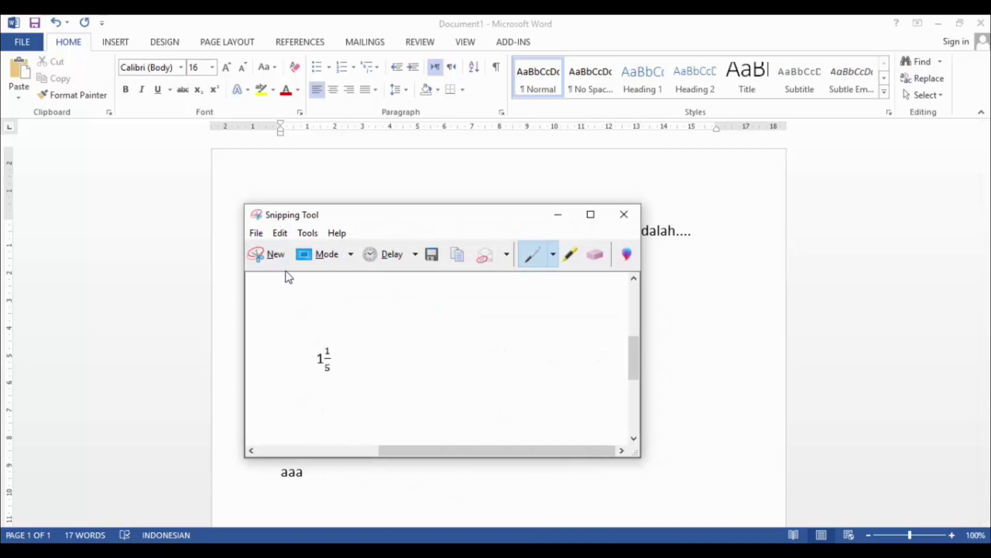
click(270, 254)
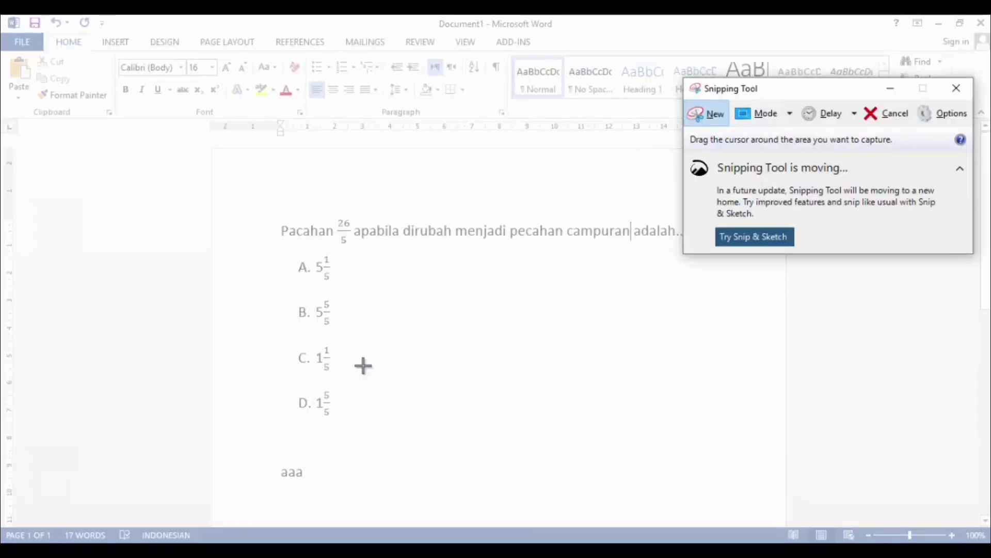
drag(313, 389, 334, 416)
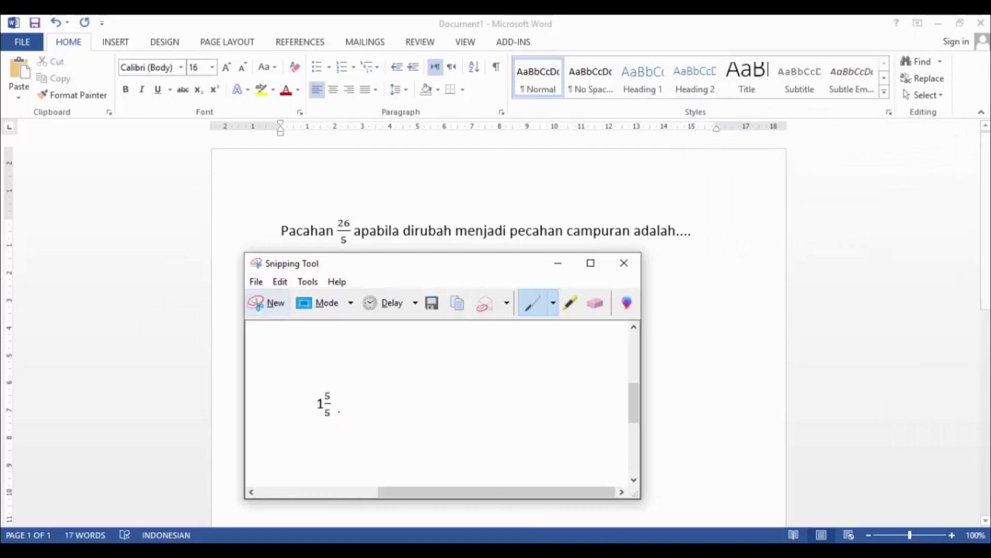
click(432, 306)
text(D)
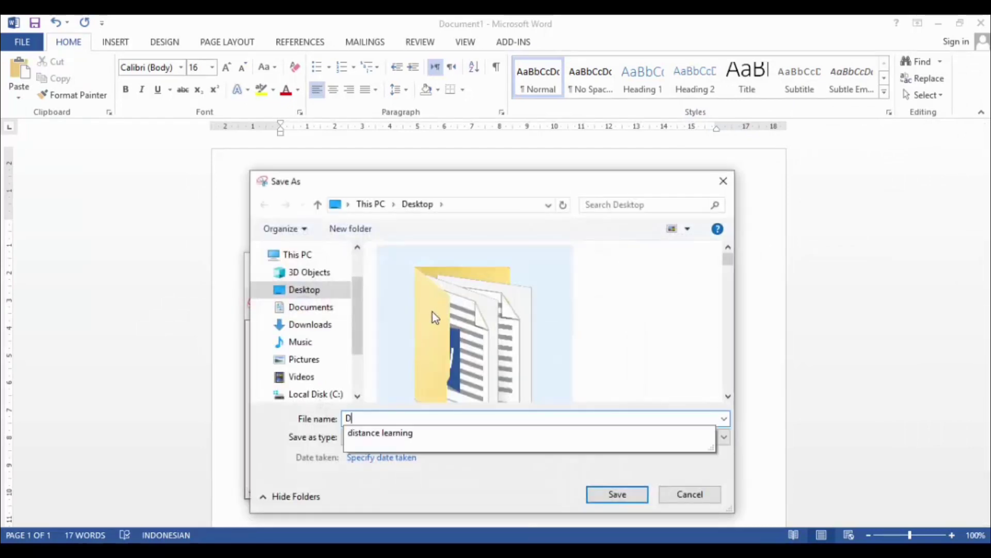
click(622, 494)
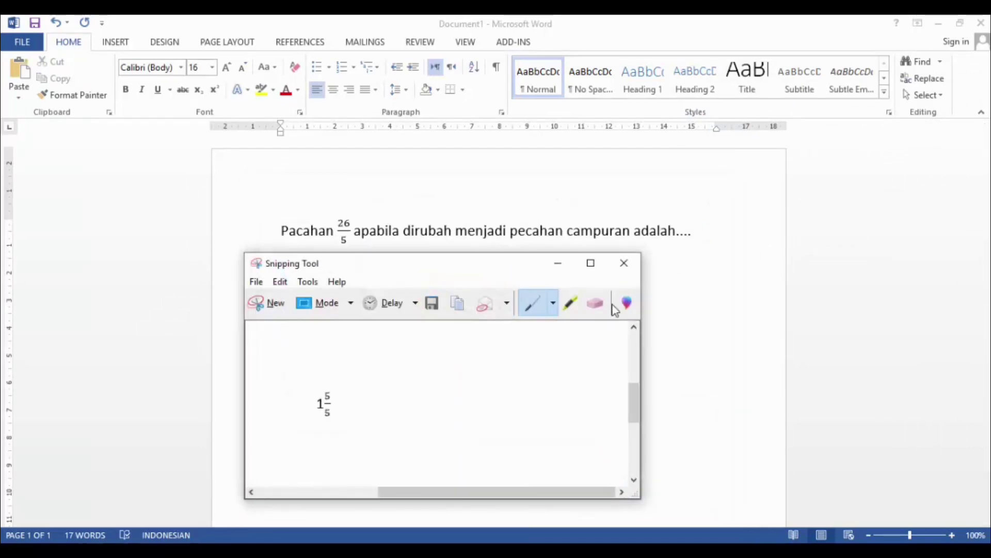
click(561, 269)
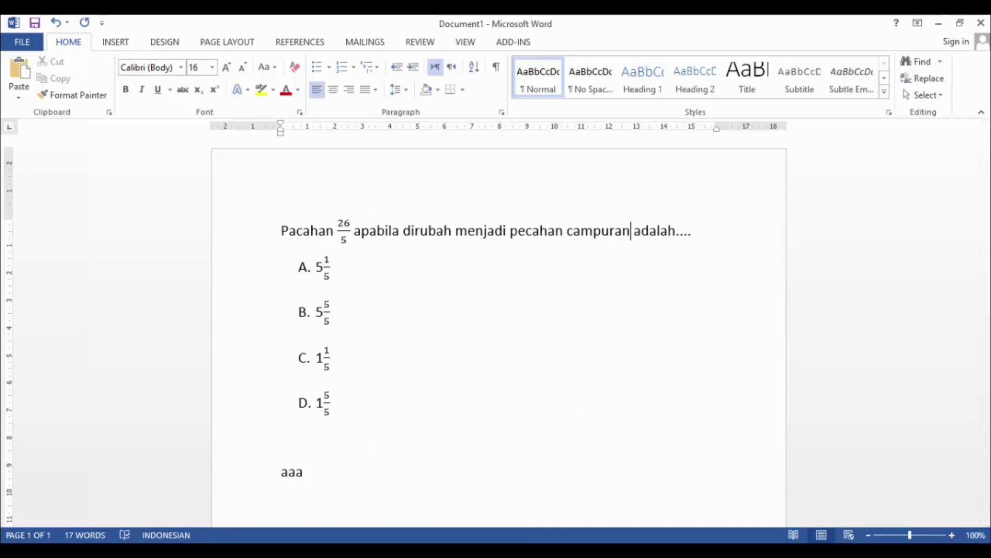
Switch to the Google Forms page and insert Desktop image file 1 into question 4.
key(alt+Tab)
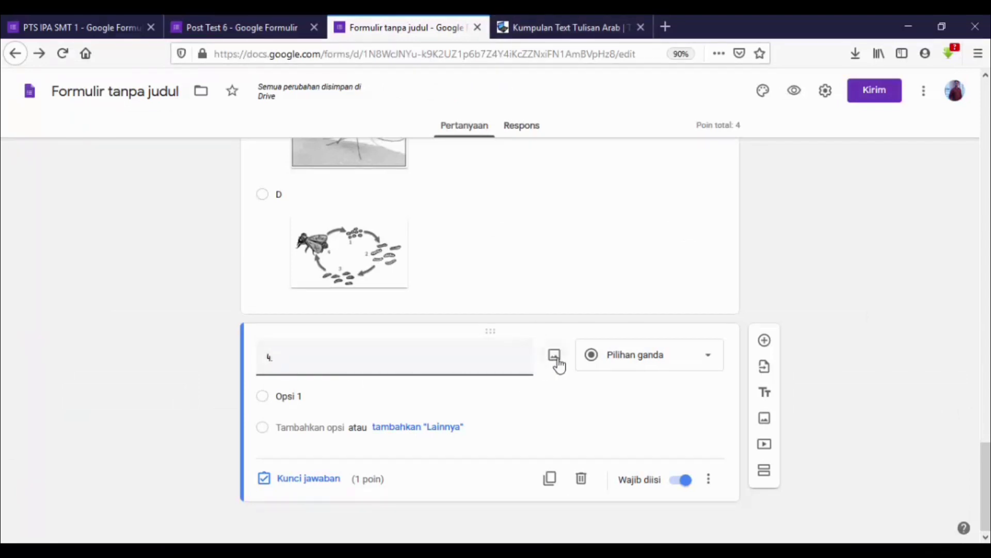
click(554, 356)
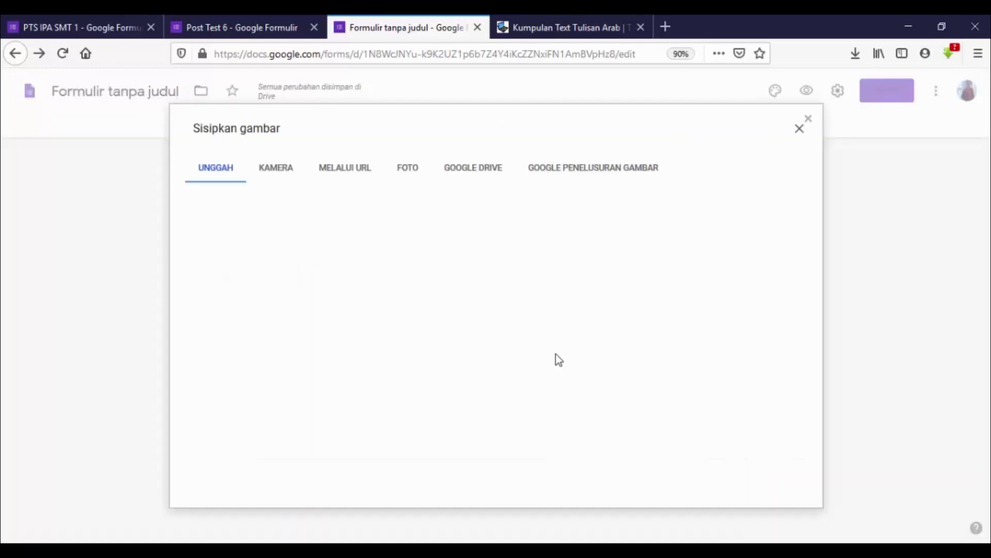
click(514, 392)
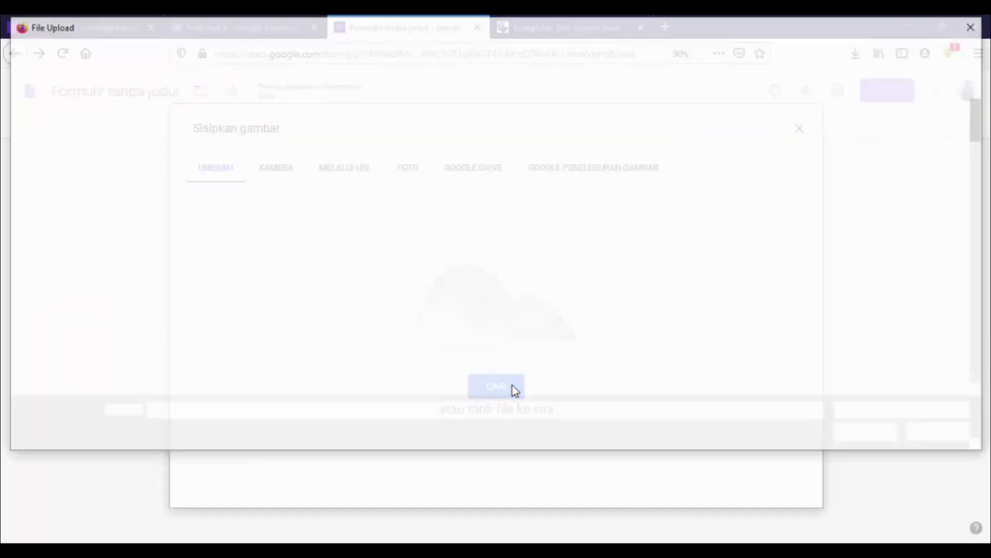
scroll(464, 326, down, 3)
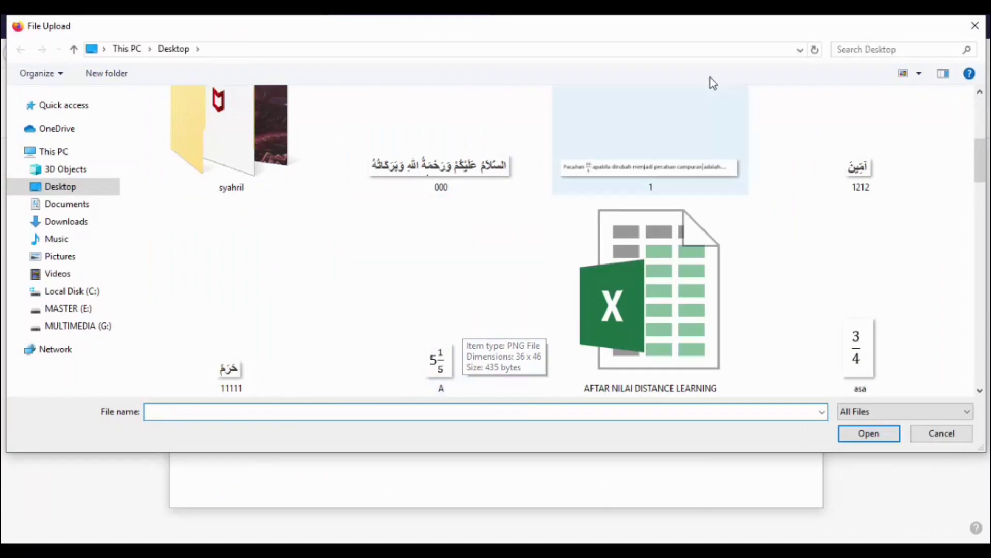
double_click(668, 155)
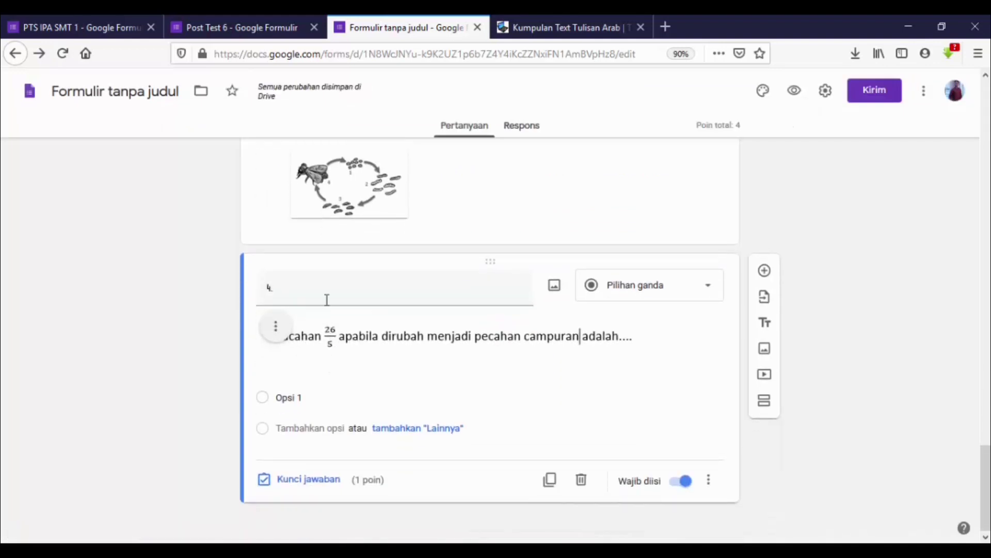
Clear the number "4." from the question text above the inserted fraction image.
click(469, 341)
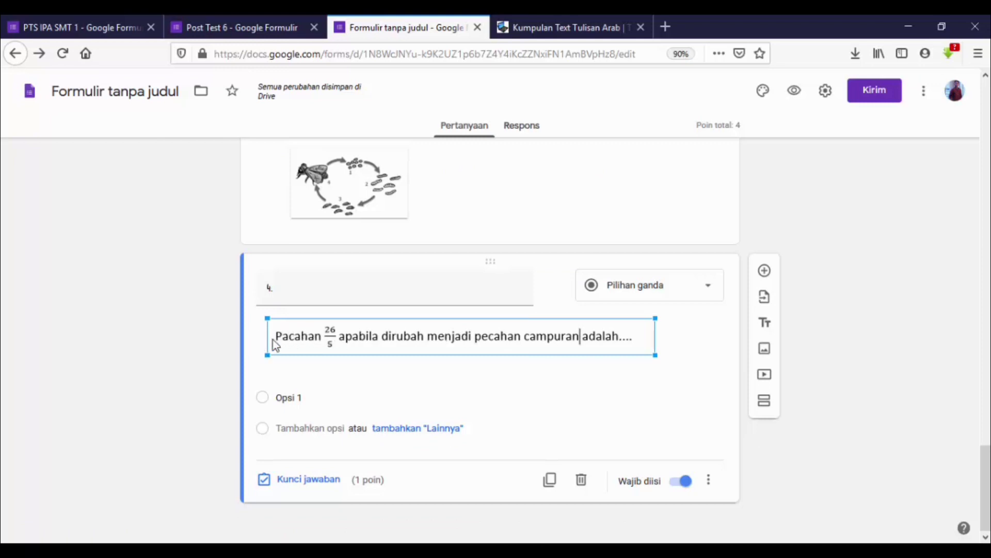
click(319, 290)
key(BackSpace)
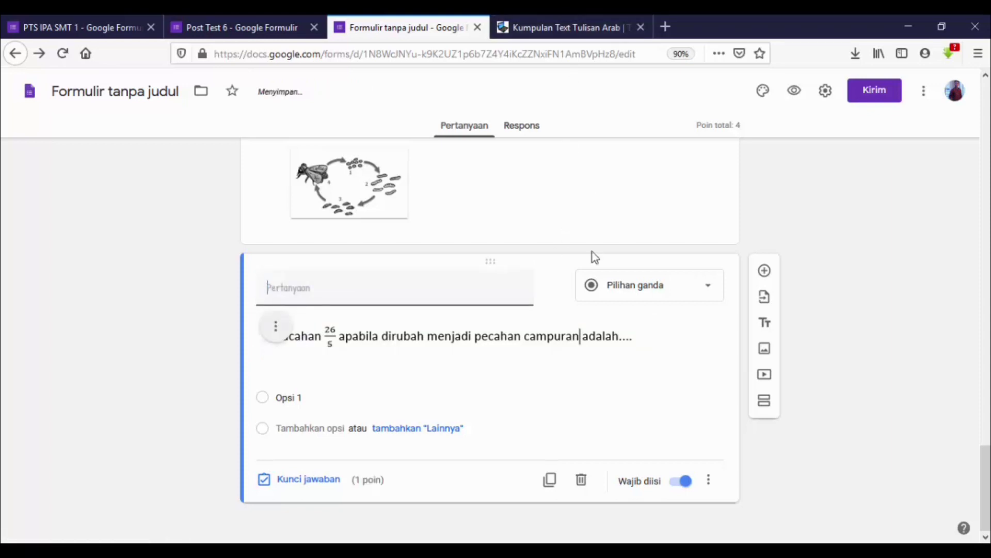
key(alt+Tab)
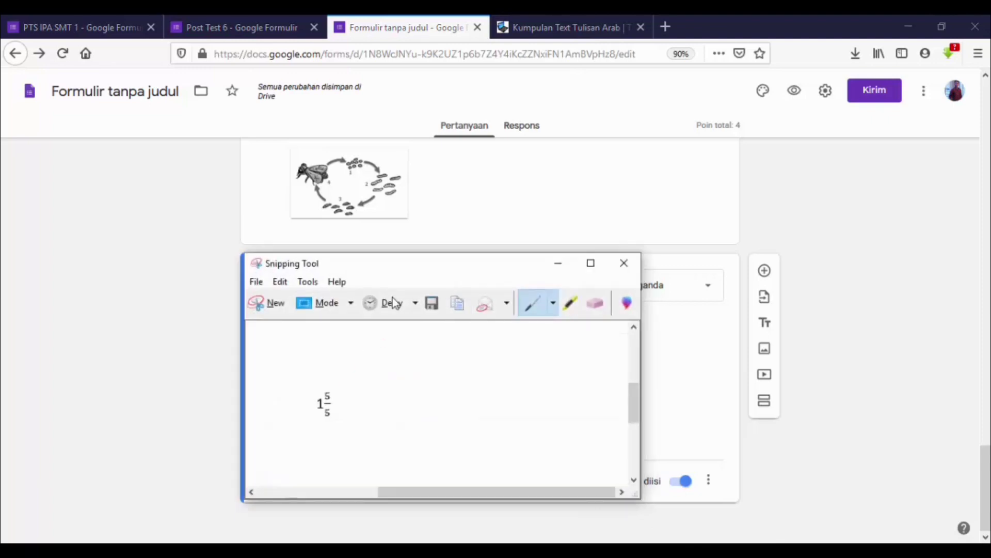
click(275, 304)
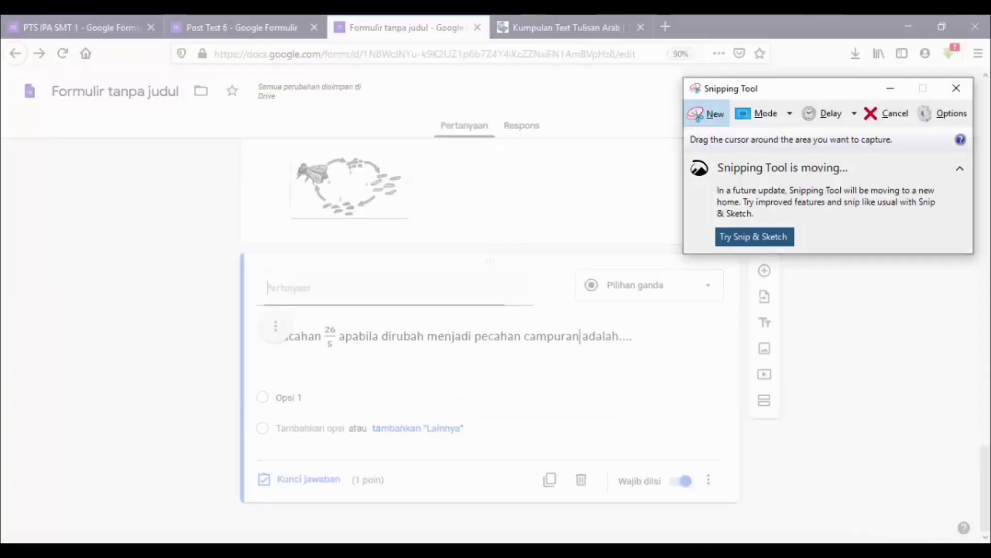
click(883, 91)
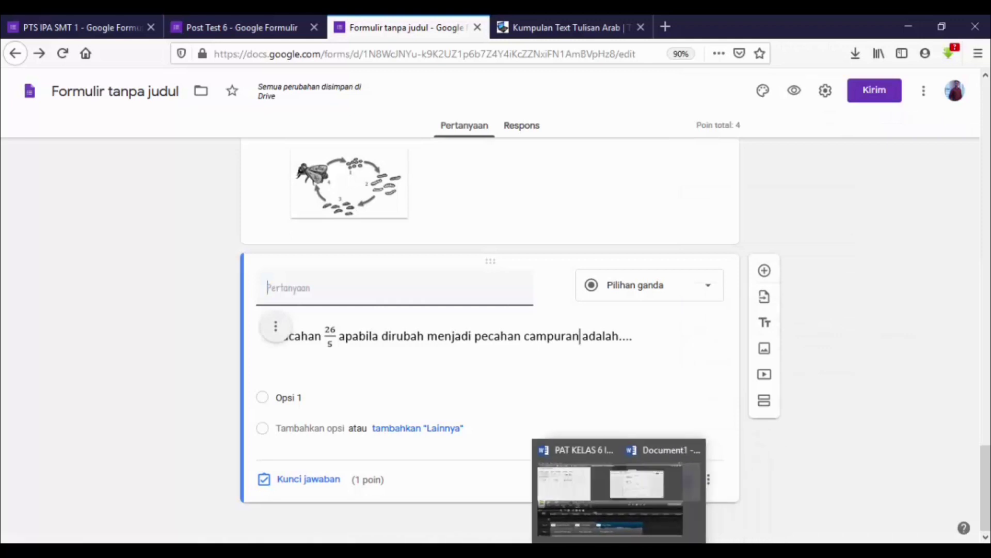
Switch to the Word document Document1 and add the number "4." in front of the fraction question sentence.
click(649, 503)
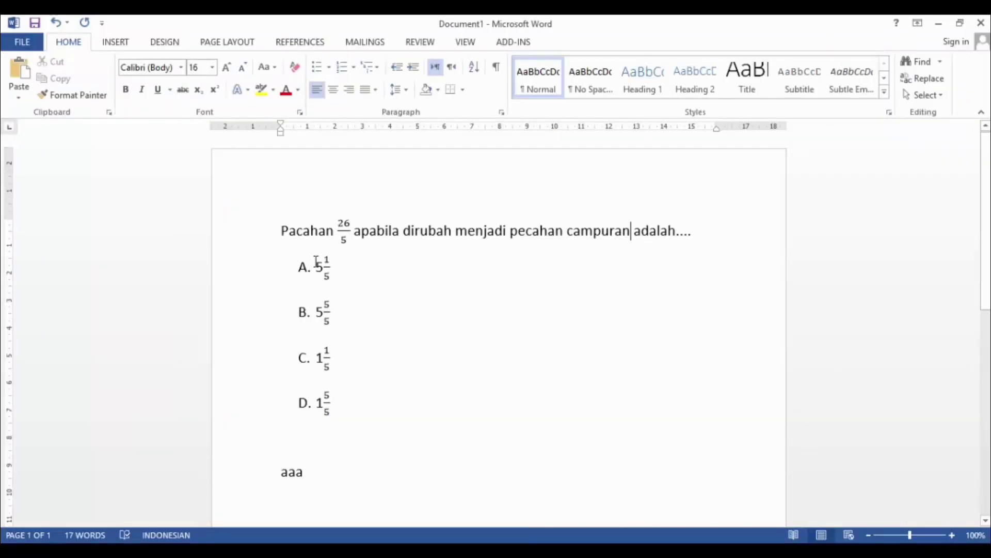
text(4.)
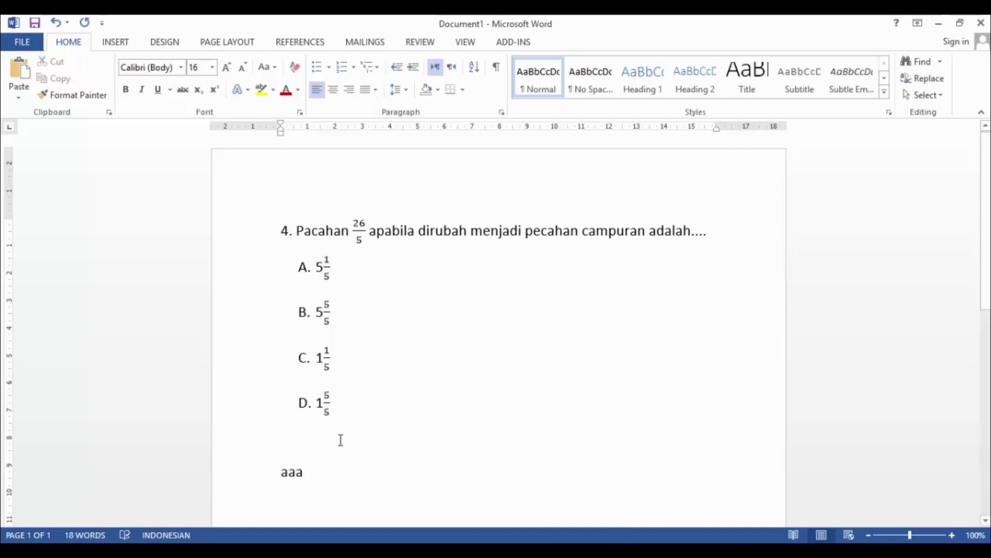
click(308, 475)
Capture the full numbered question sentence with Snipping Tool, save the snip to the Desktop as PNG file 14, and minimize the tool.
click(684, 552)
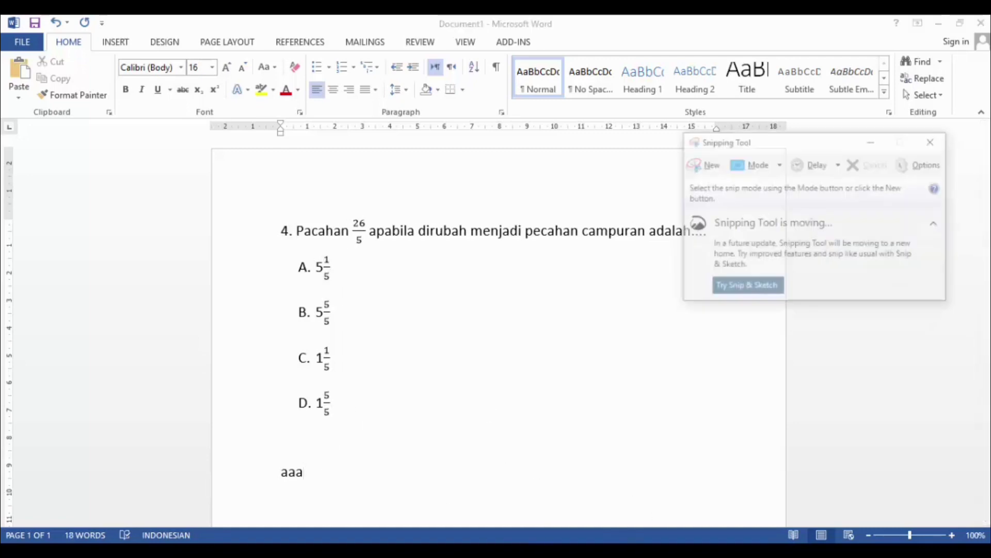
click(701, 119)
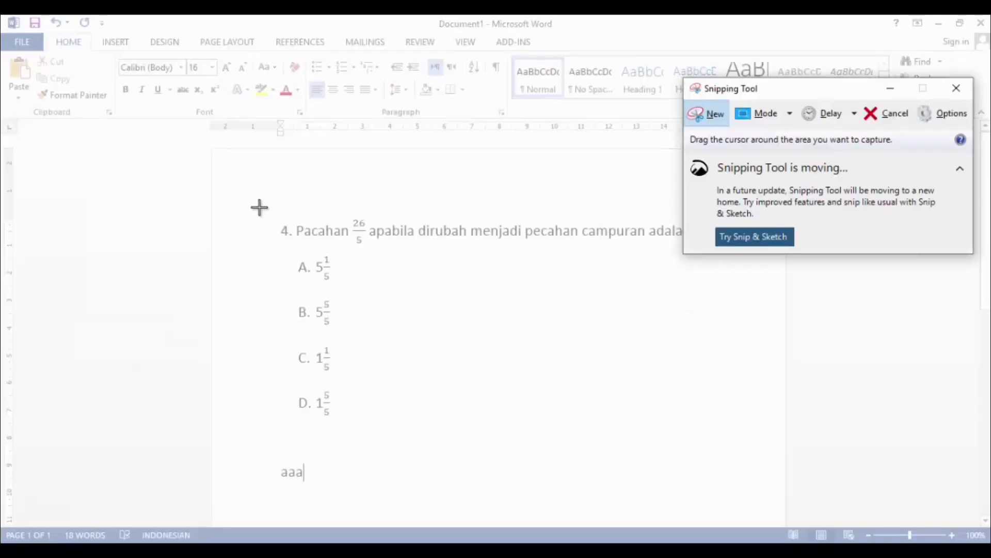
drag(273, 210, 713, 252)
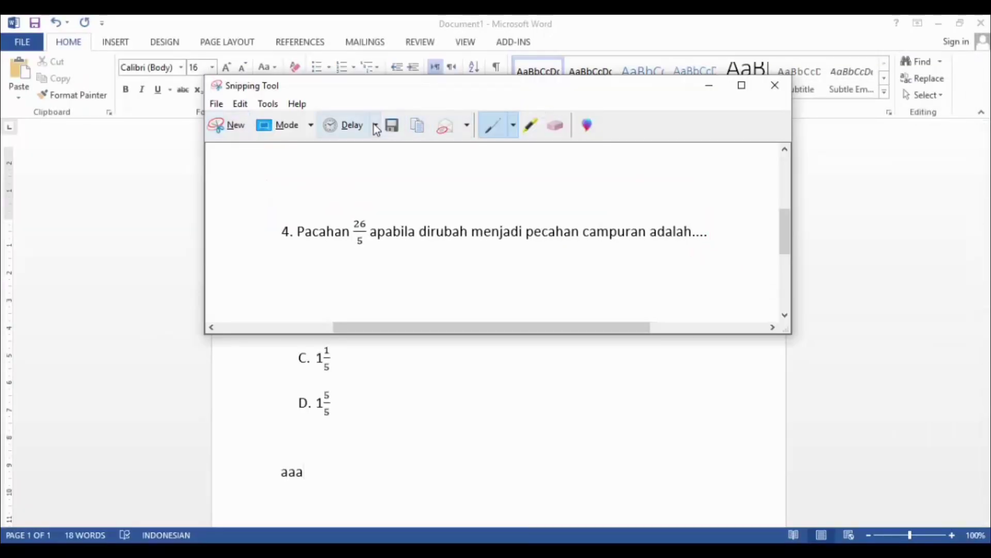
click(391, 126)
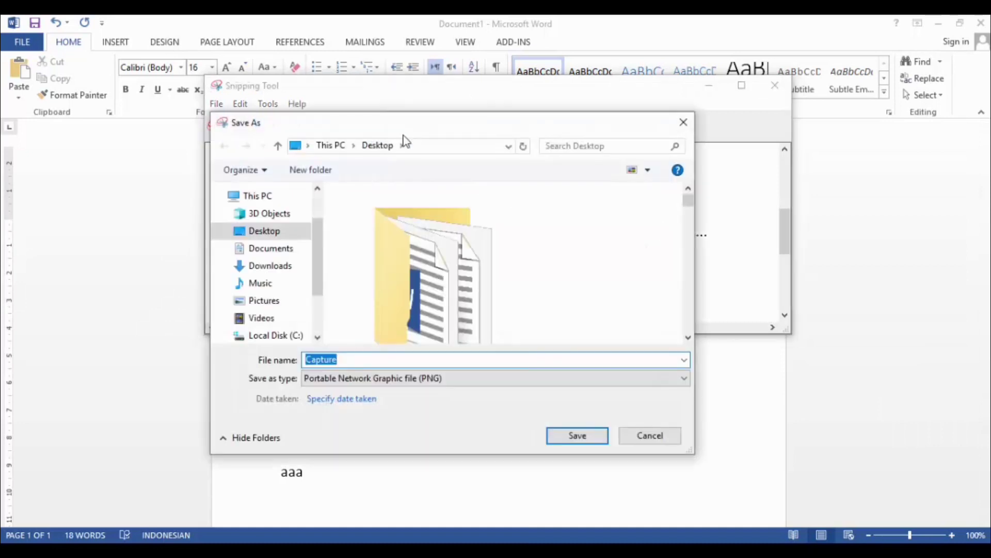
text(14)
click(564, 438)
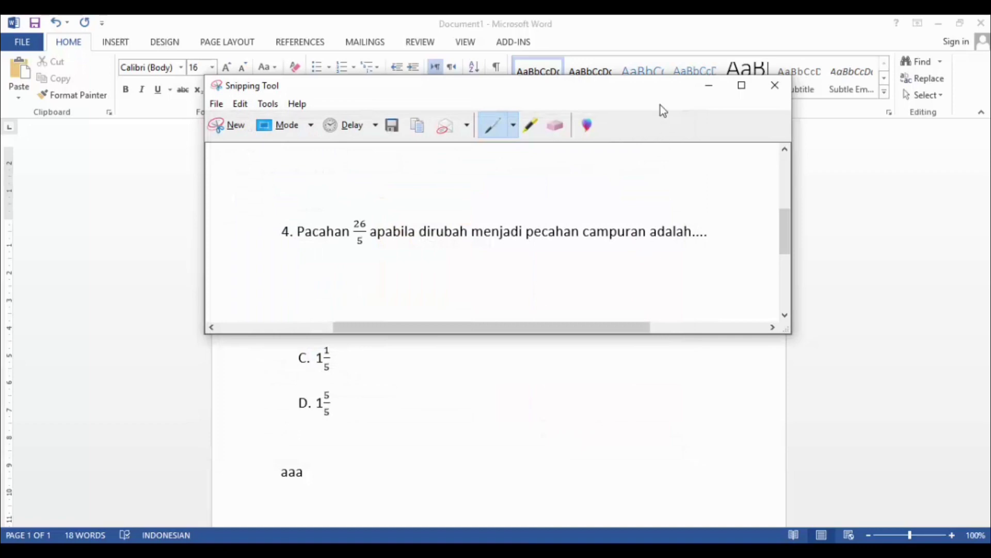
click(707, 87)
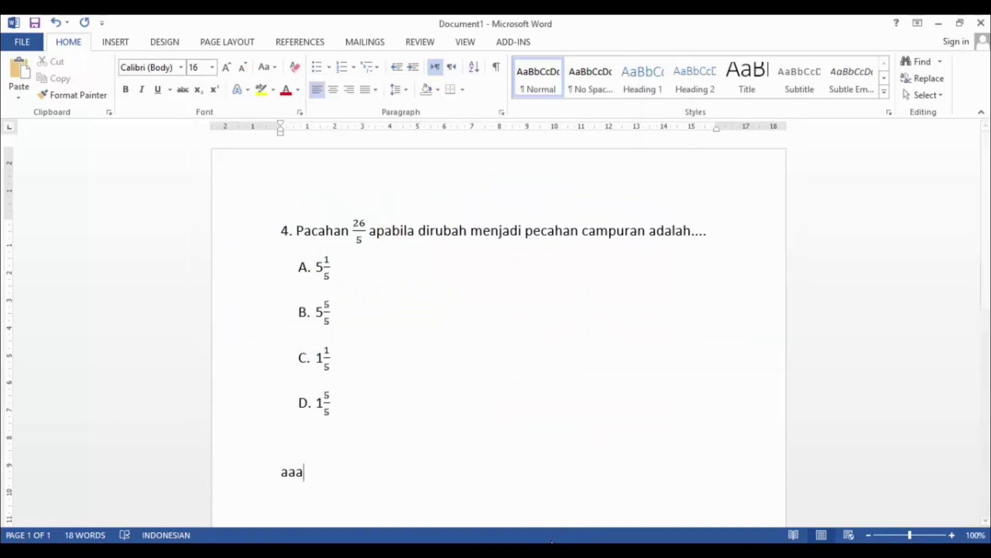
Return to the Google Forms page and replace the fraction question's image with Desktop file 14.
mouse_move(551, 542)
click(551, 498)
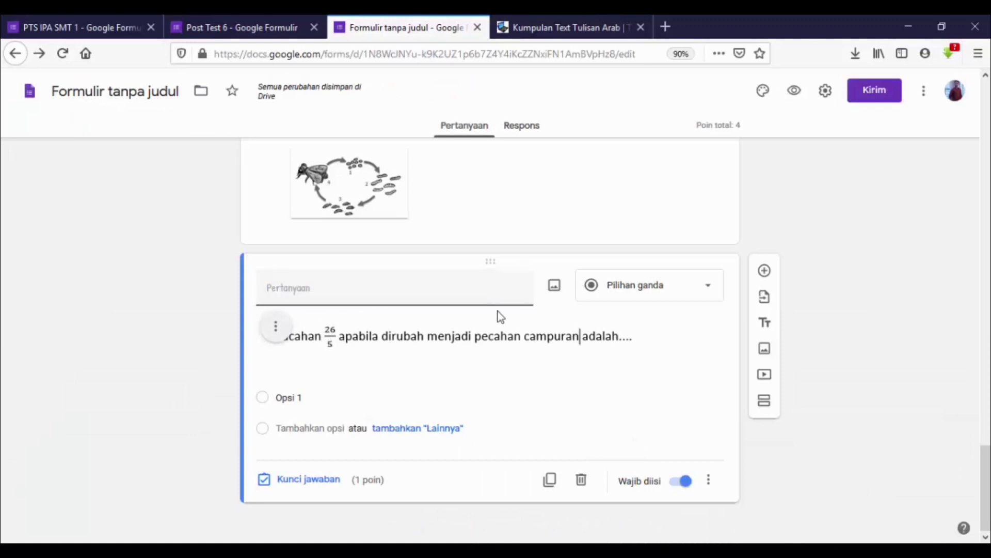
click(276, 326)
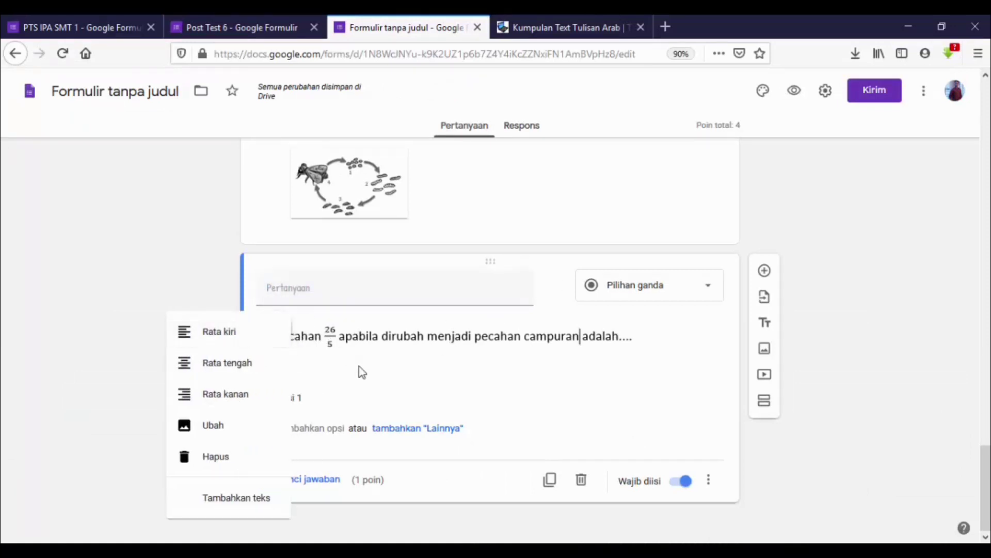
click(256, 448)
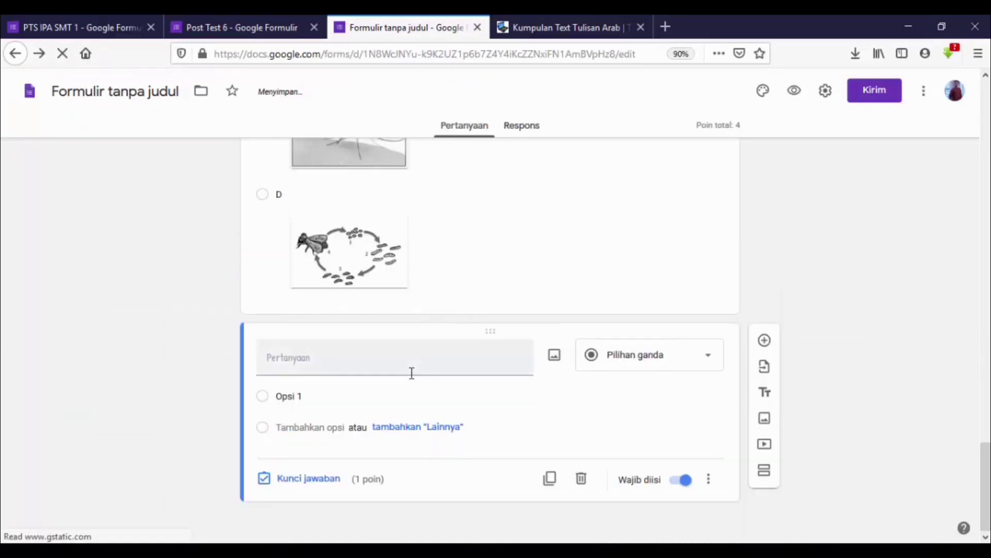
click(448, 355)
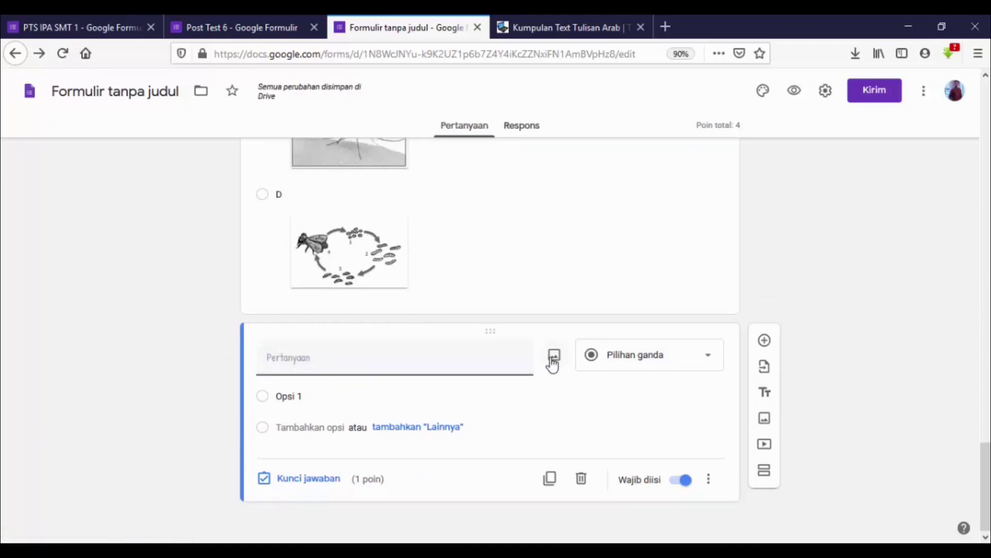
click(552, 357)
click(489, 390)
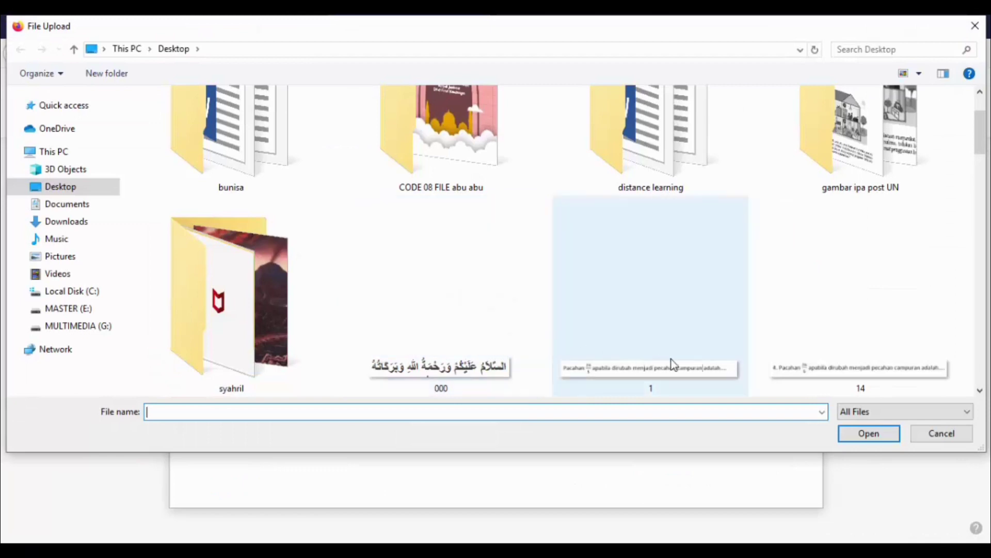
click(799, 365)
click(857, 435)
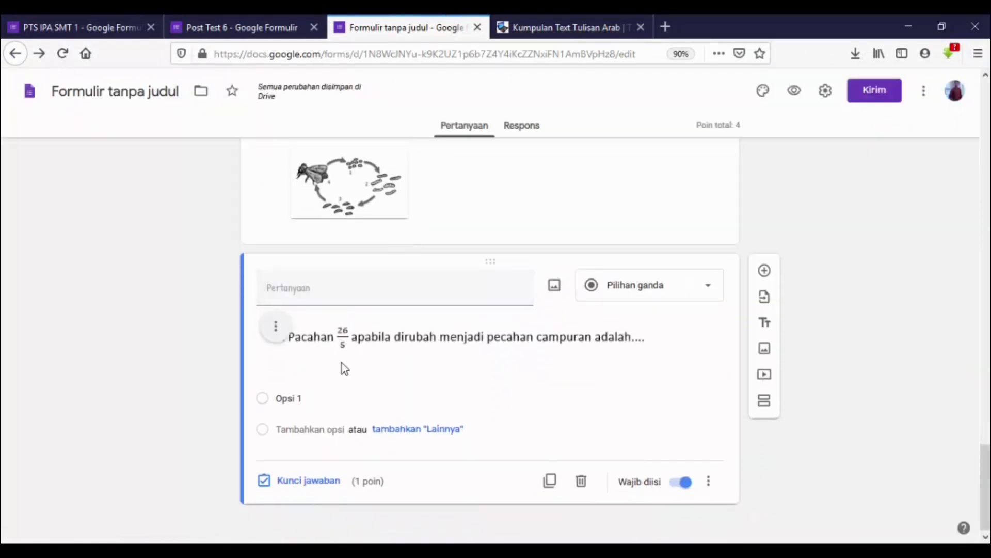
Name the fraction question's first answer option "a".
click(306, 401)
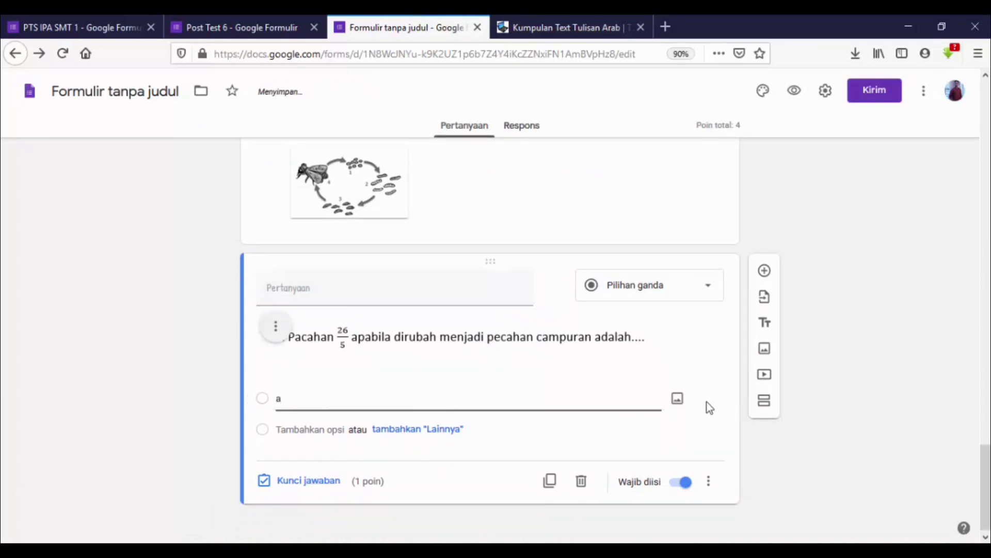
key(BackSpace)
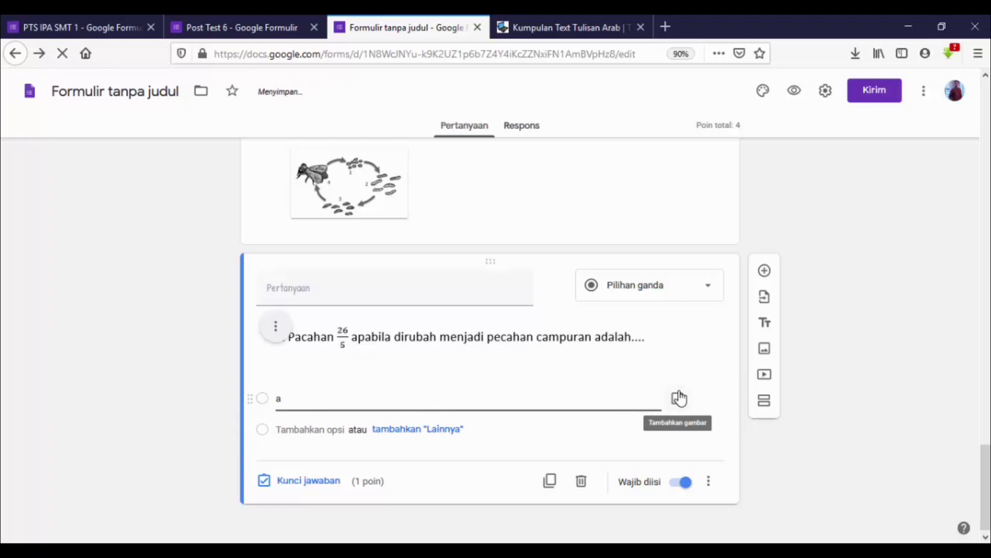
key(BackSpace)
text(a)
Add Desktop image file A, showing 5 1/5, to the fraction question's first answer option.
click(679, 398)
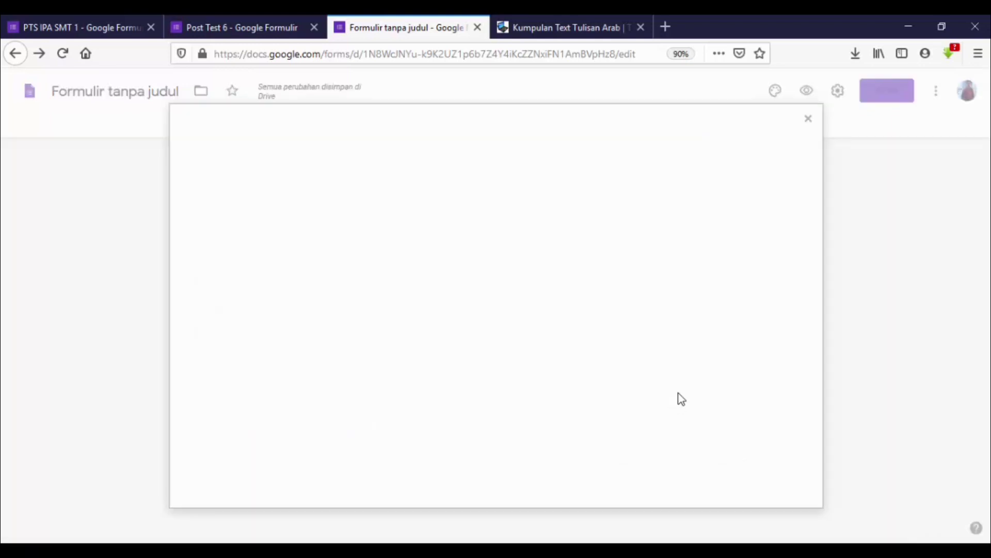
click(517, 386)
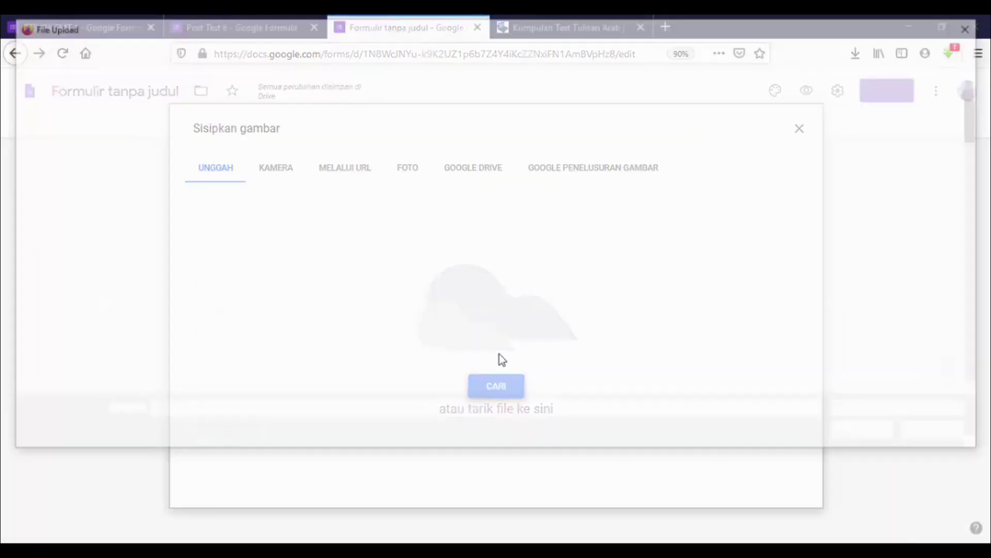
scroll(594, 348, down, 10)
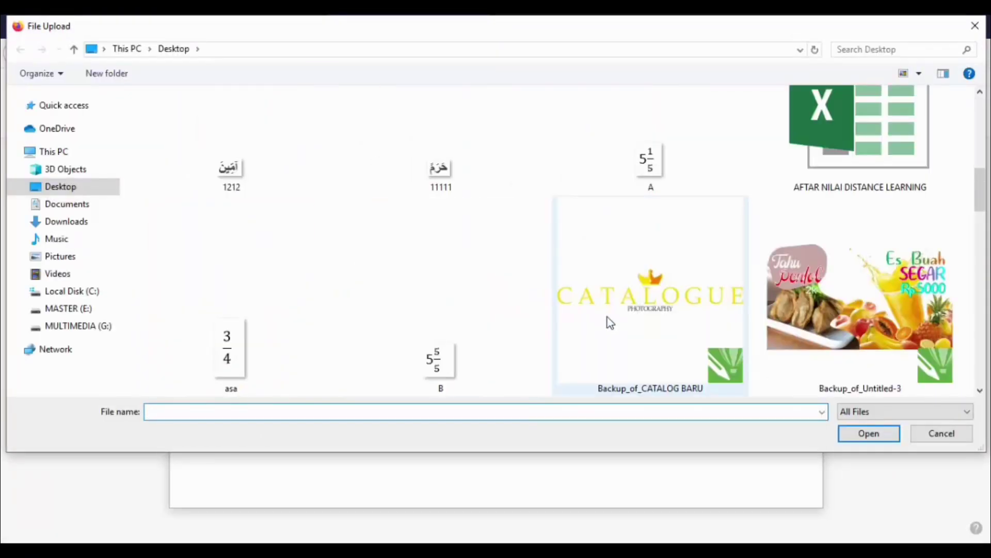
click(639, 161)
click(868, 435)
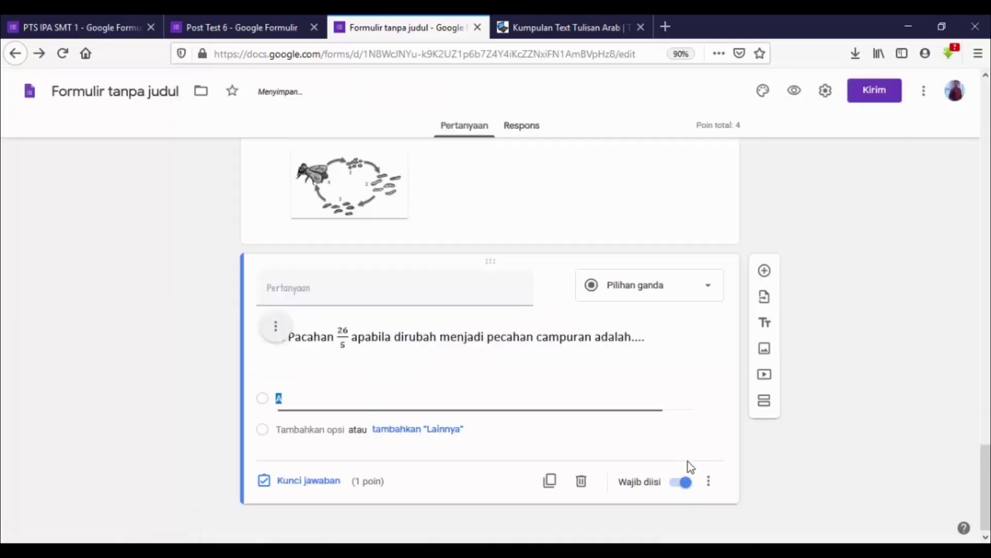
scroll(546, 486, down, 1)
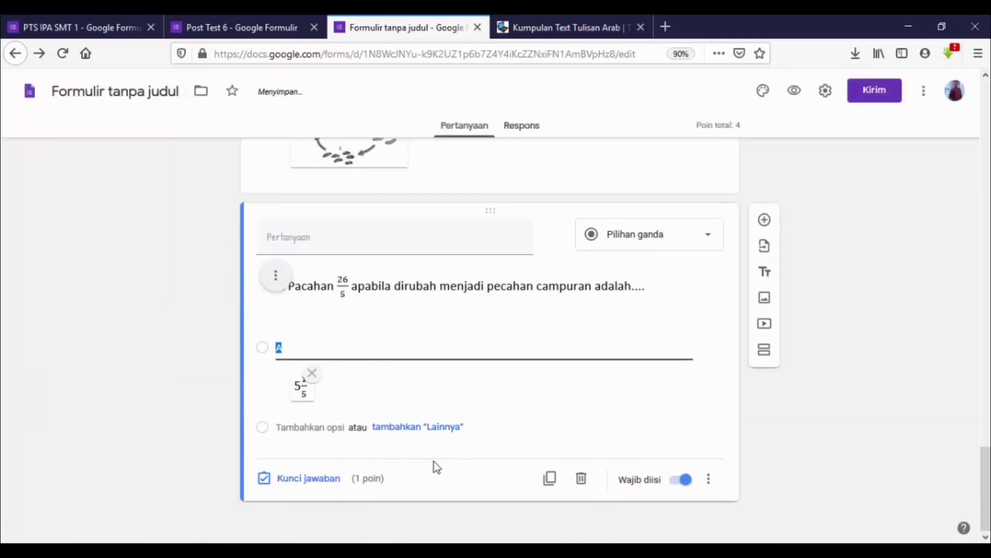
Add a second answer option "b" to the fraction question and attach Desktop image file B to it.
key(Return)
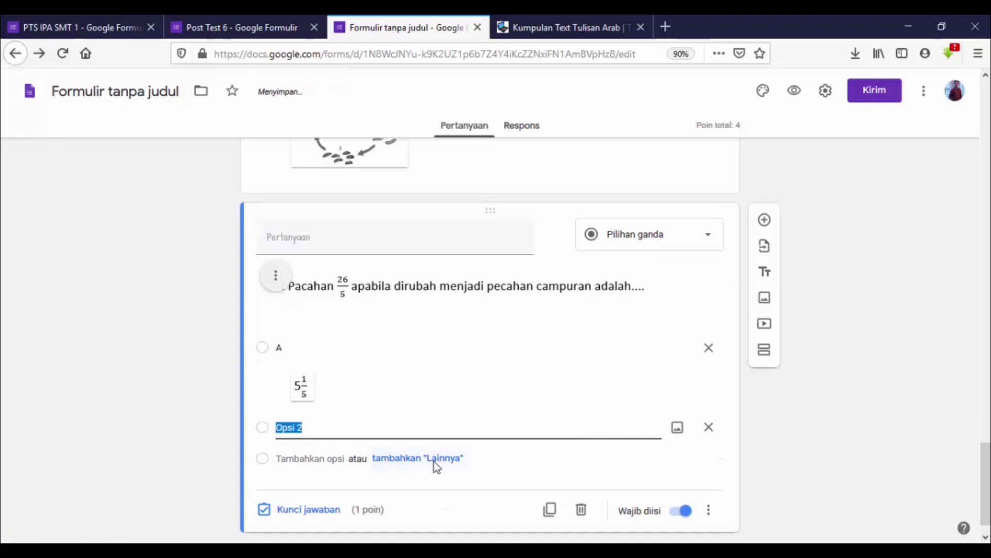
text(b)
click(681, 432)
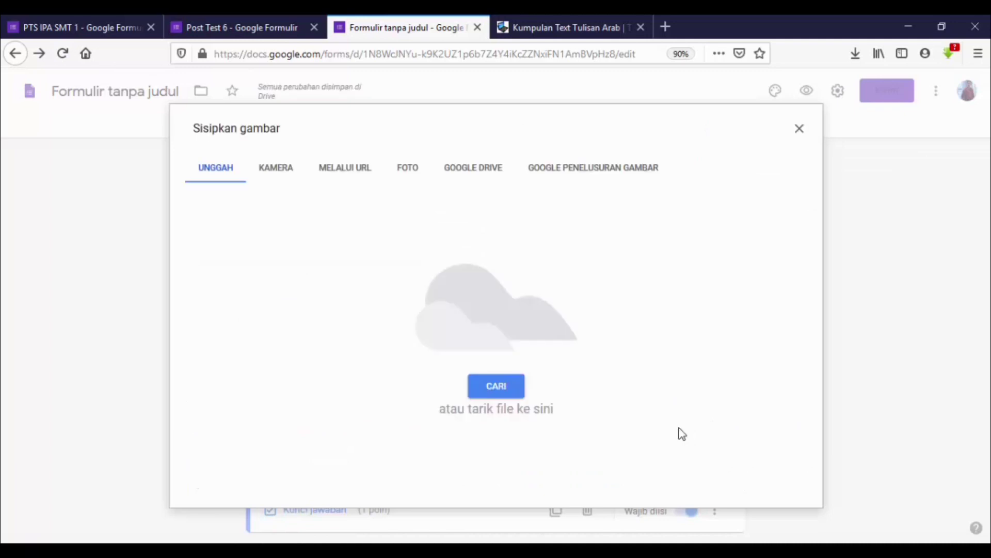
click(516, 391)
scroll(444, 368, down, 5)
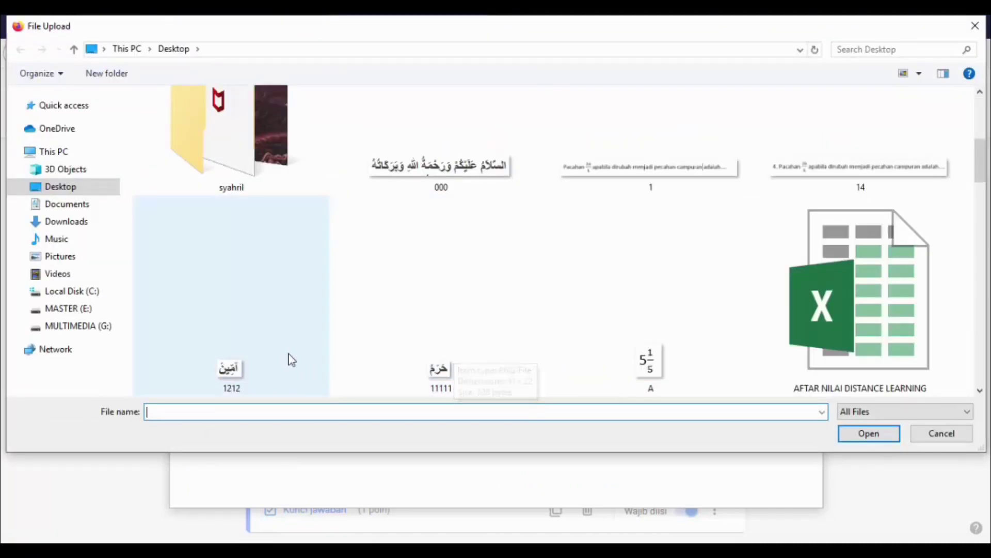
scroll(454, 263, down, 3)
click(439, 160)
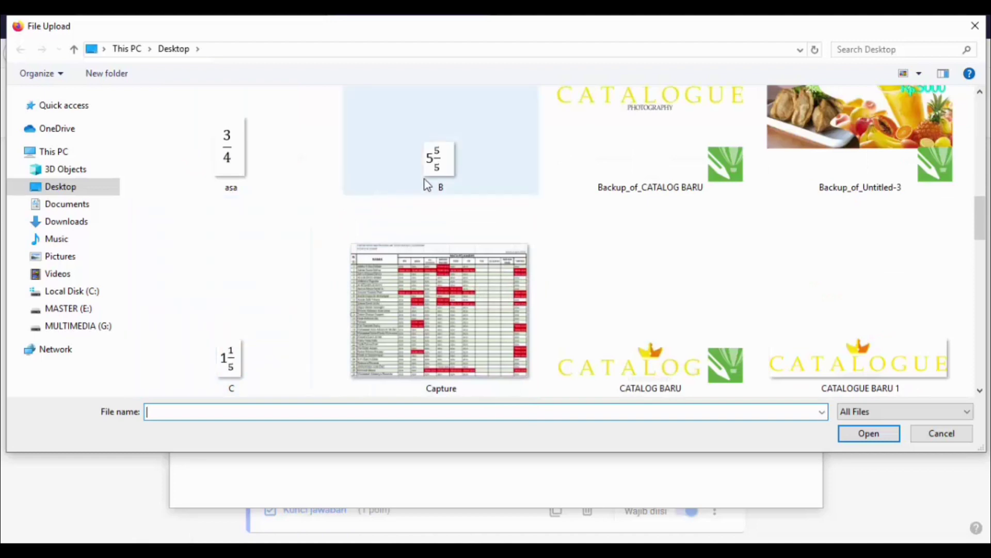
click(884, 434)
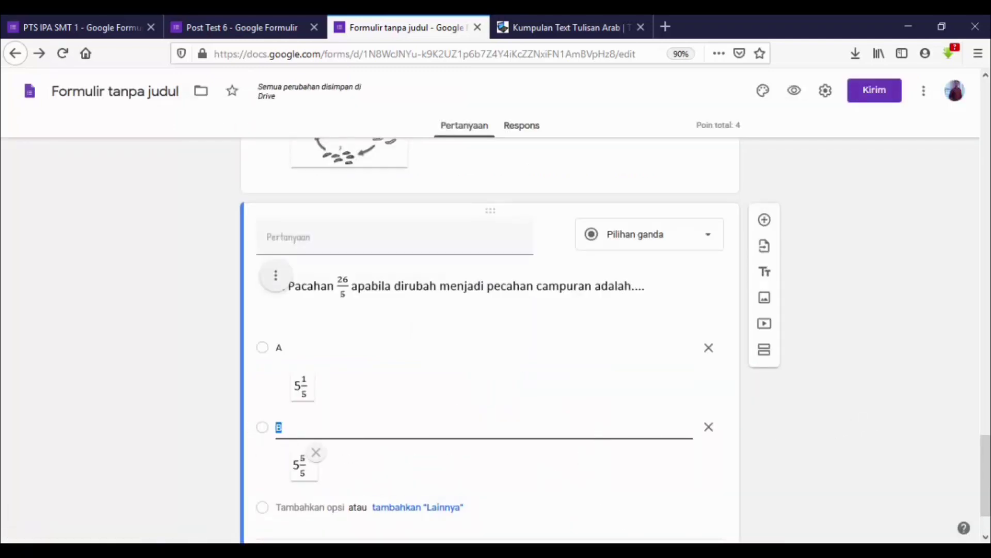
click(719, 554)
click(625, 302)
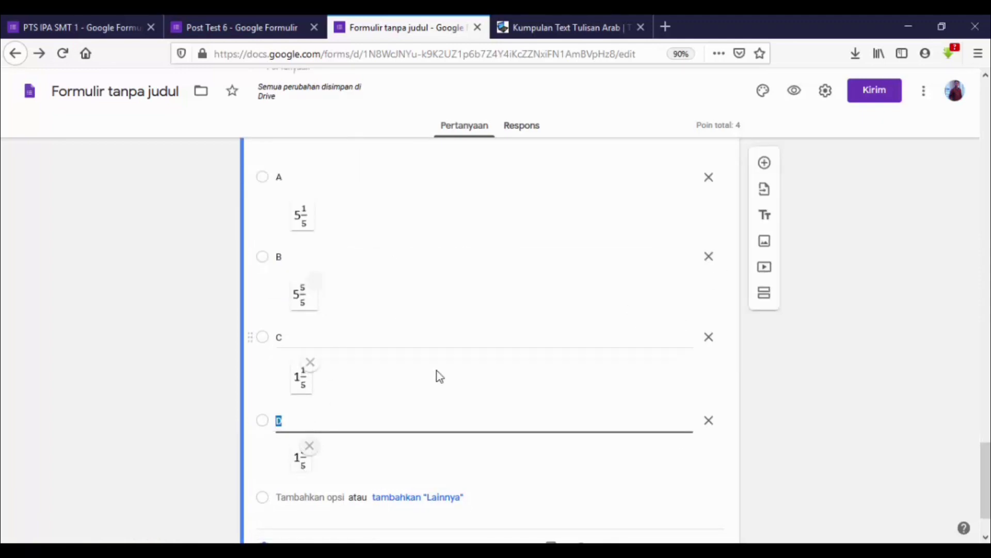
Review the form's header, instructions, identity fields and the numbered questions in the IPA BAB 2 section.
scroll(406, 226, up, 3)
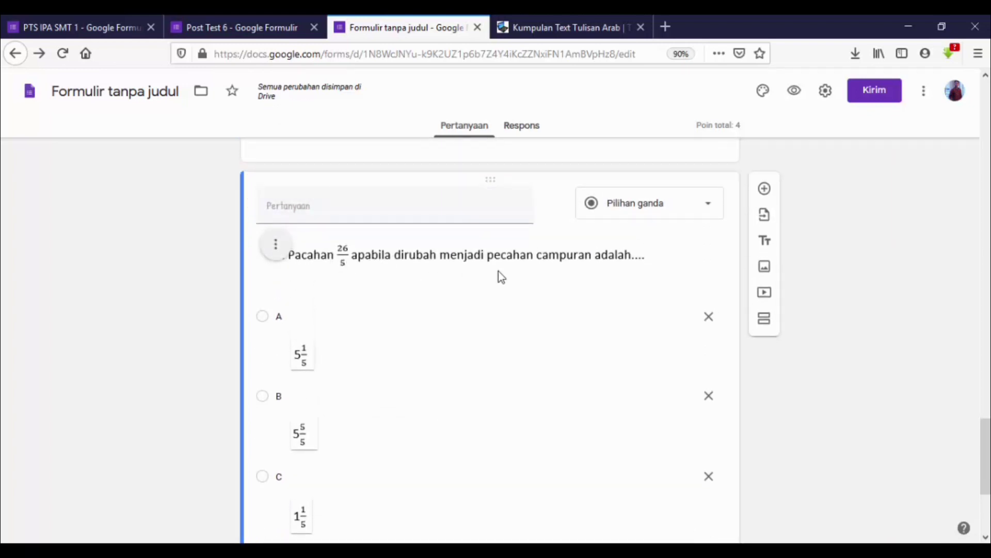
scroll(416, 303, down, 4)
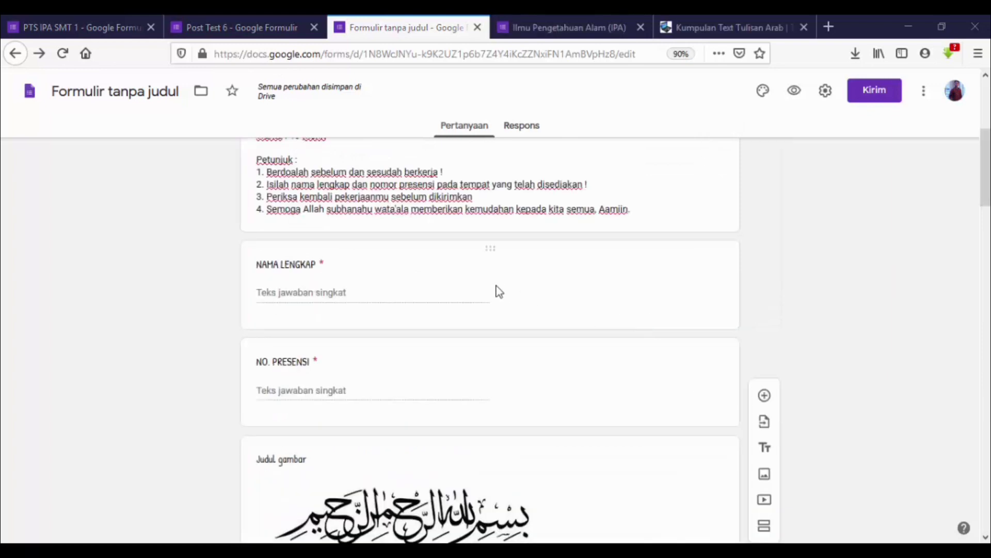
scroll(488, 284, up, 5)
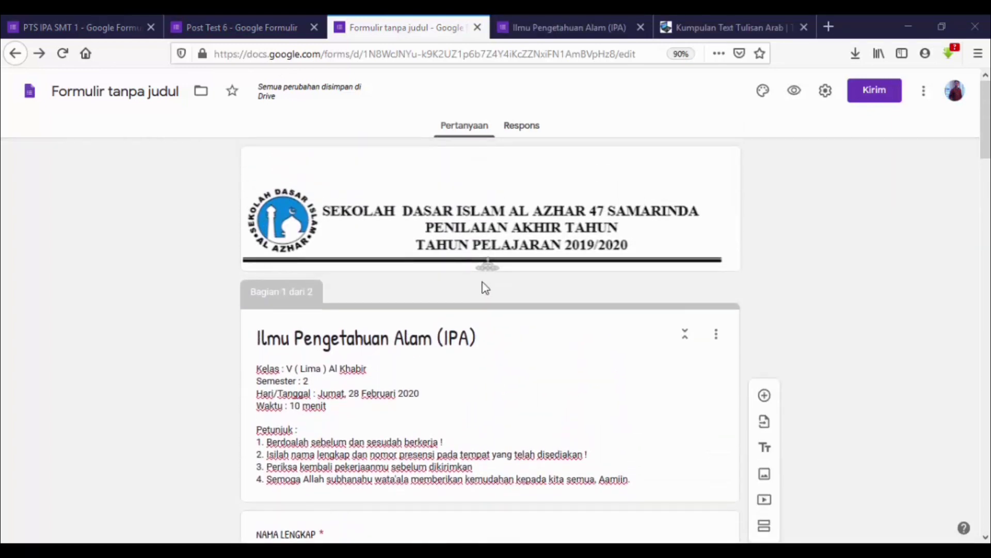
scroll(485, 287, down, 2)
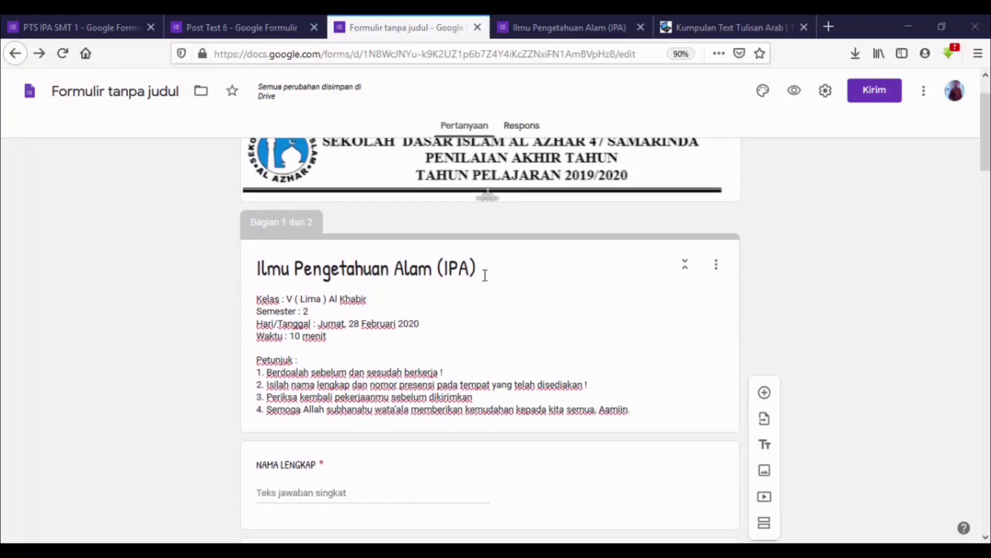
scroll(560, 231, down, 2)
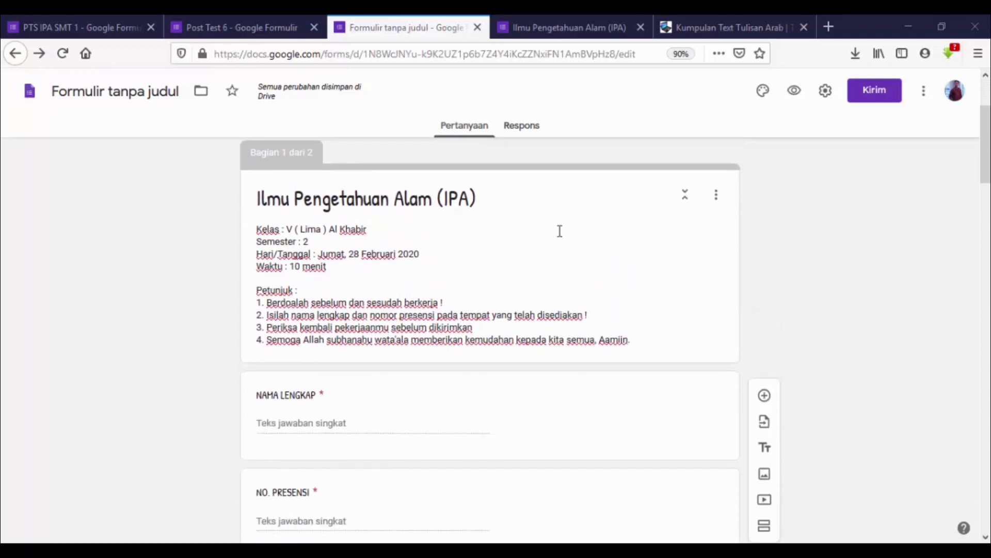
scroll(427, 279, down, 15)
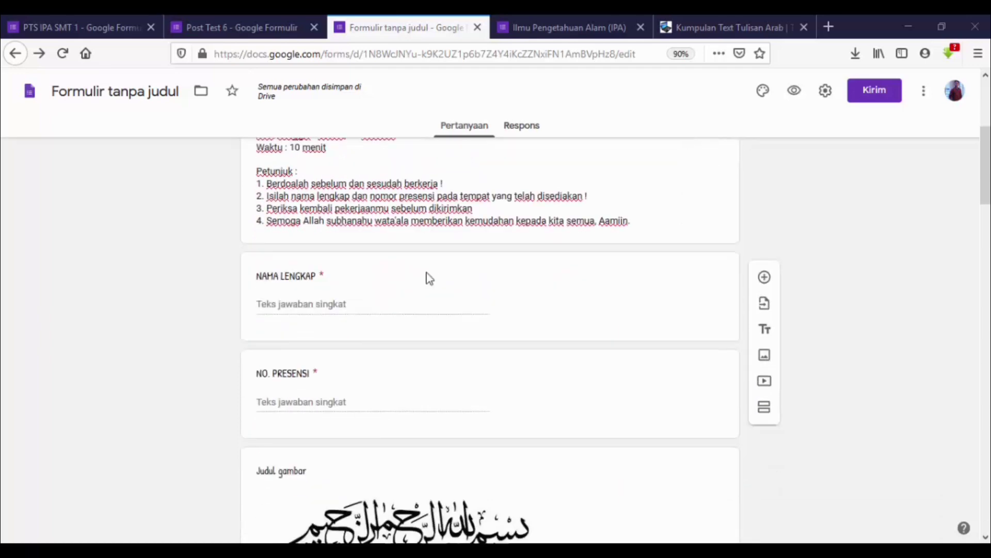
scroll(361, 336, down, 5)
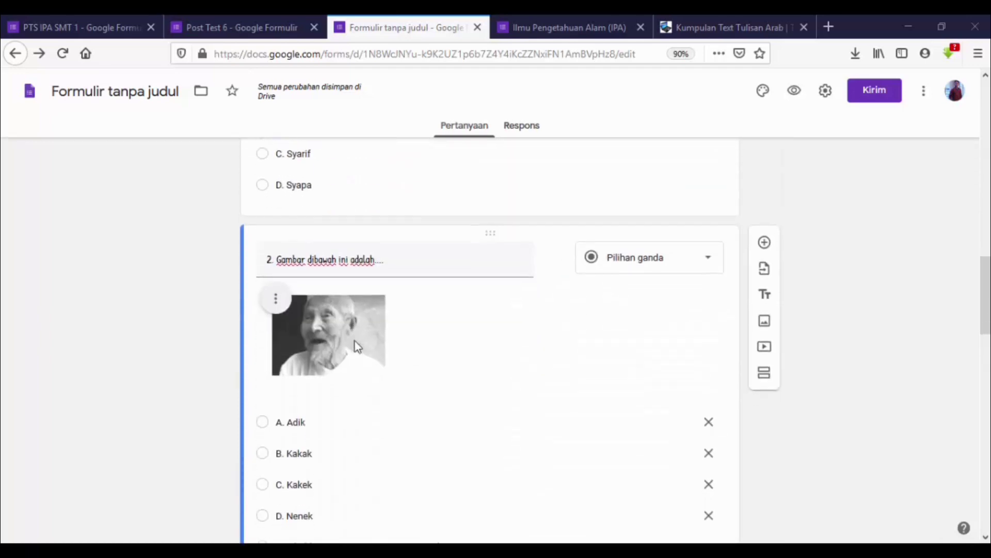
scroll(380, 309, up, 4)
scroll(395, 313, down, 2)
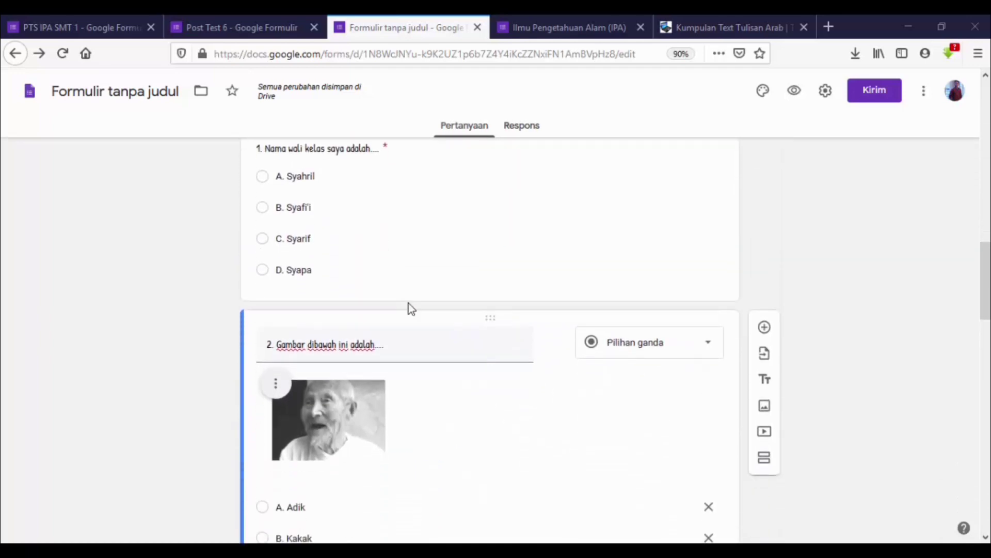
scroll(408, 304, up, 4)
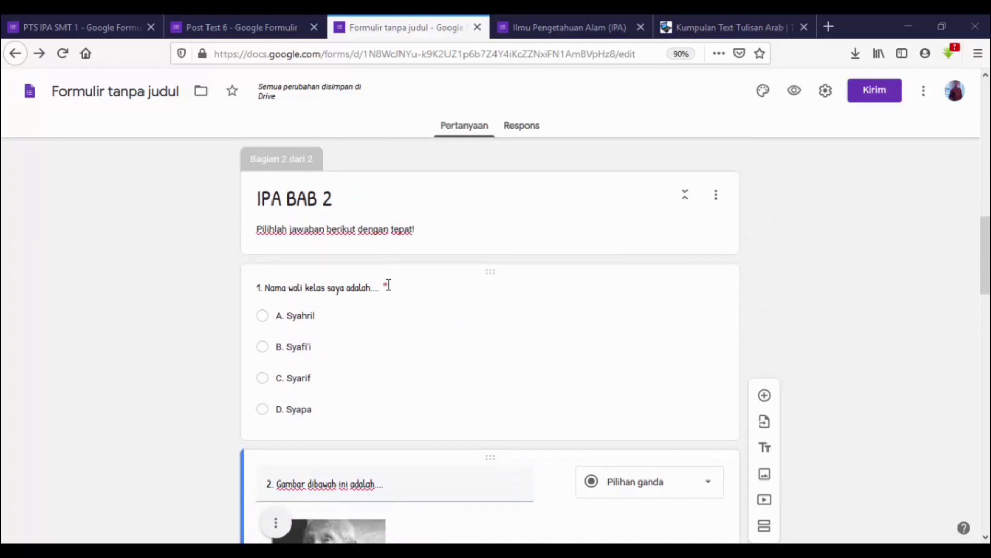
scroll(391, 485, down, 4)
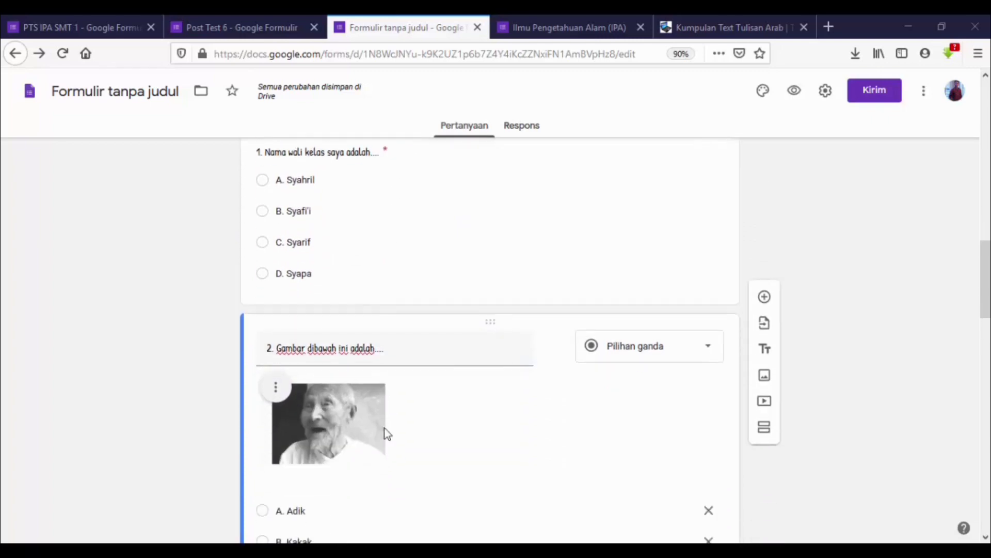
scroll(392, 351, down, 5)
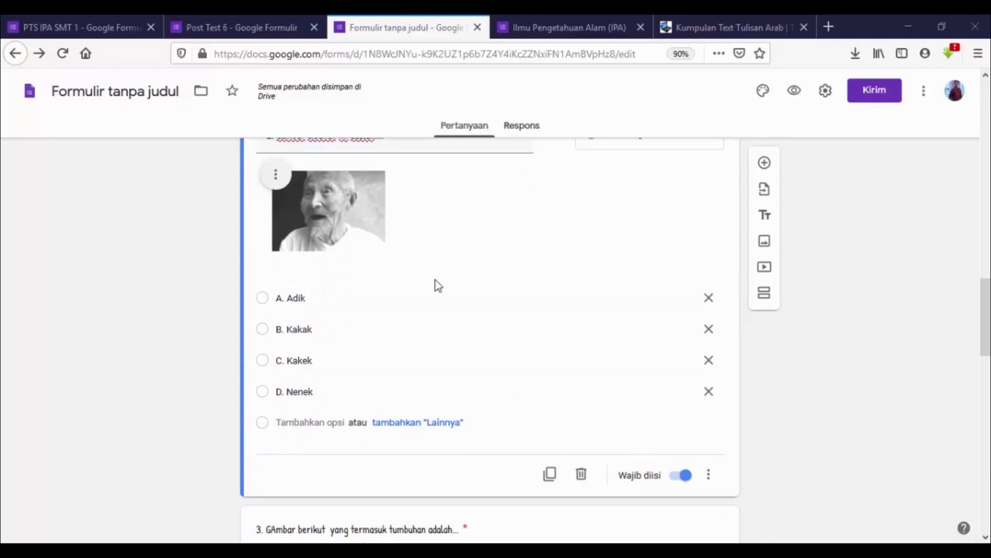
scroll(465, 310, up, 2)
scroll(669, 498, down, 2)
scroll(485, 323, up, 10)
scroll(485, 324, down, 2)
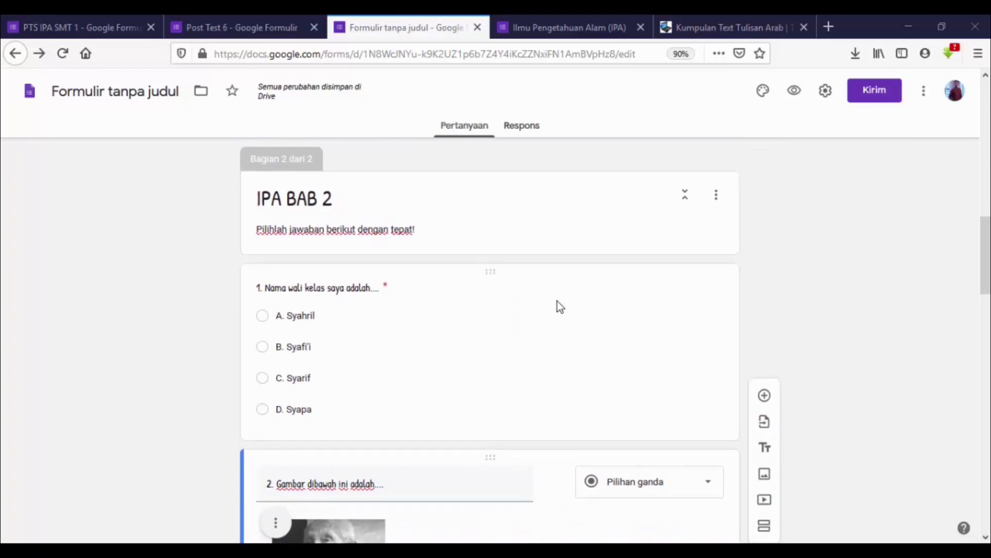
click(523, 330)
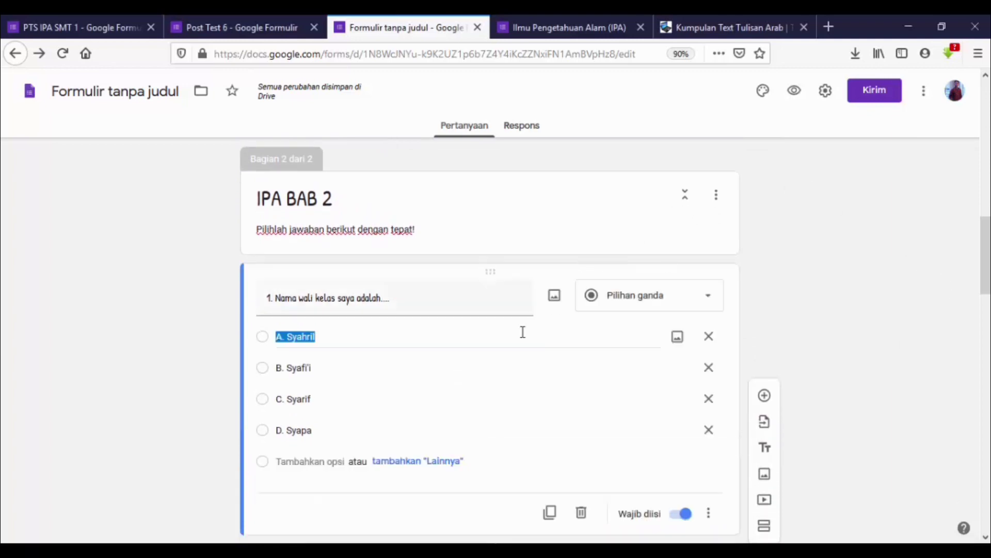
scroll(320, 387, down, 4)
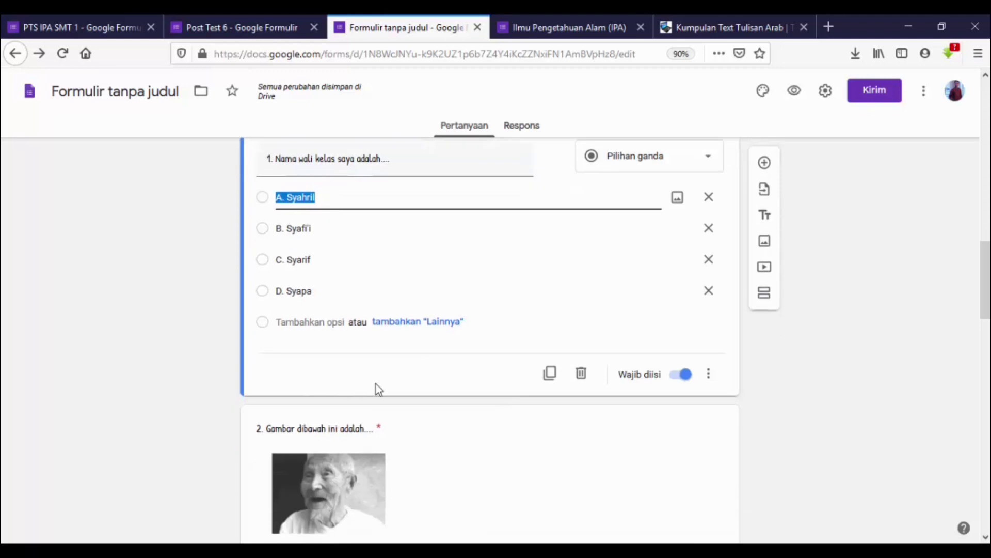
Make the form a quiz that releases grades immediately after each submission (Segera setelah setiap pengiriman) and save the settings.
click(826, 90)
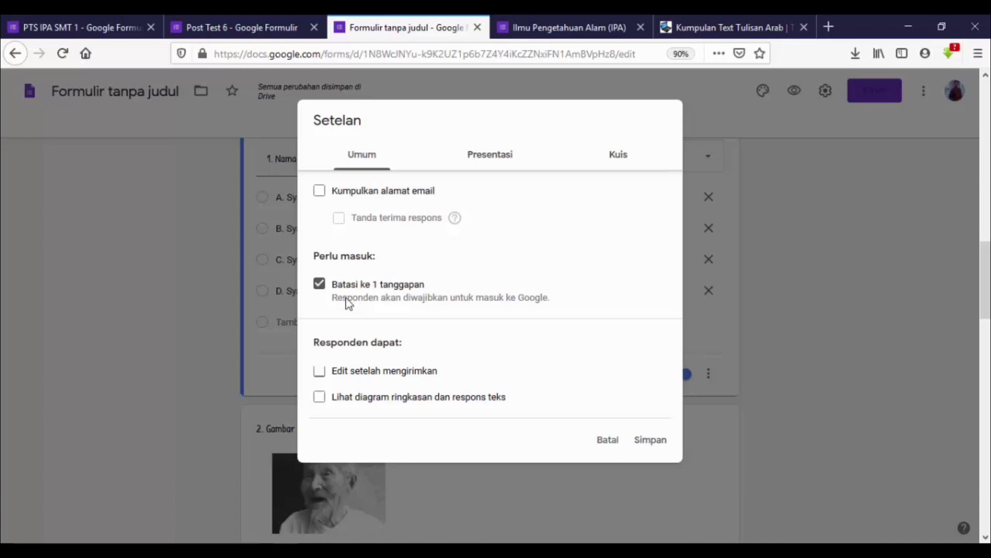
click(493, 164)
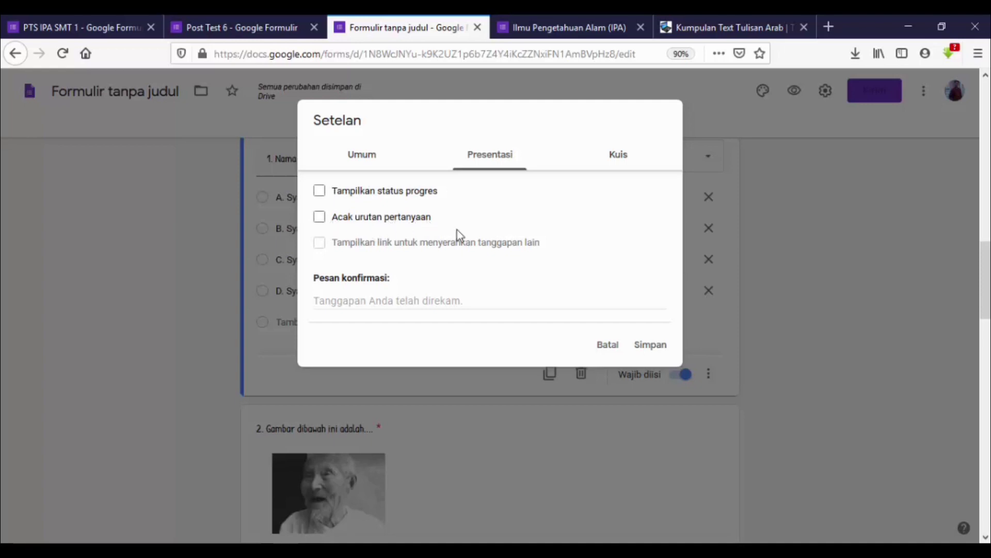
click(612, 162)
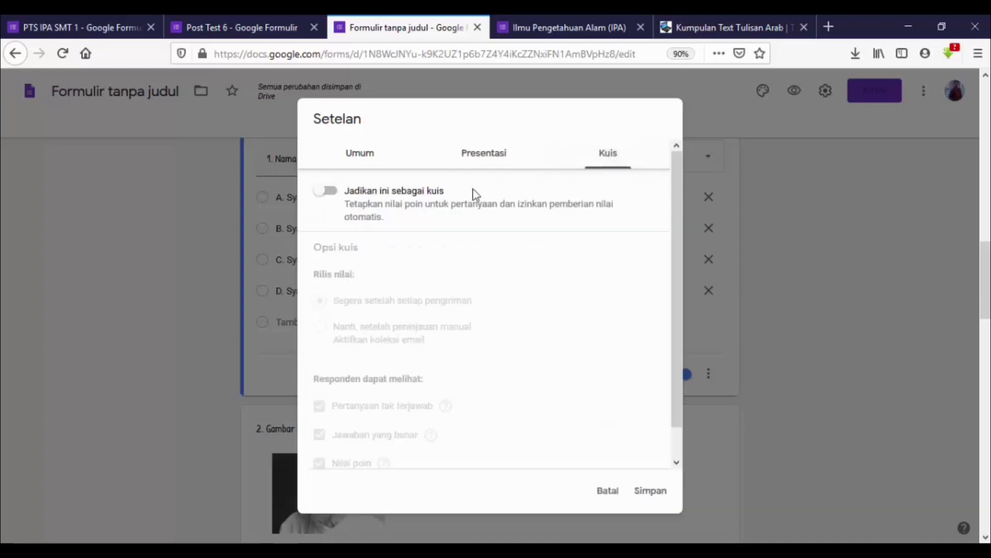
click(333, 193)
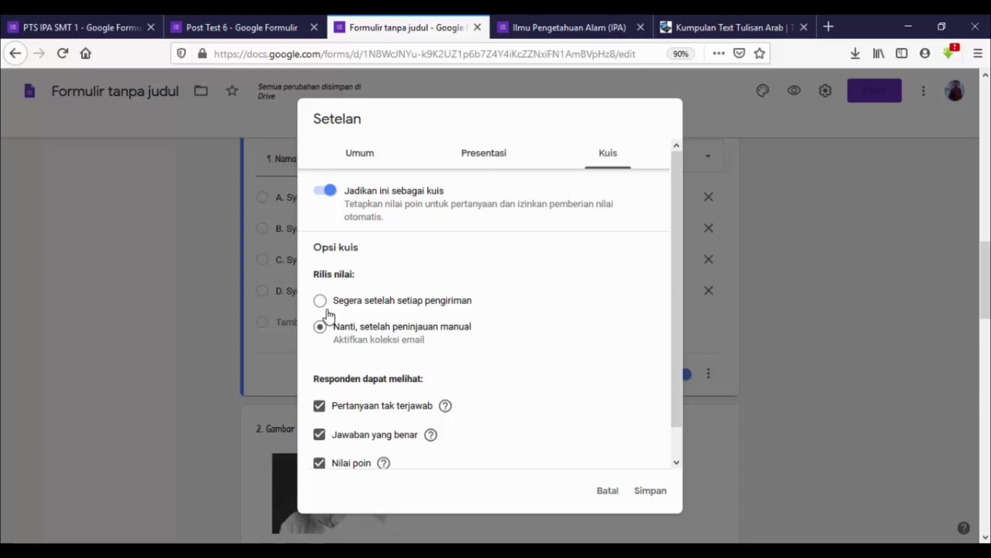
click(320, 302)
scroll(381, 439, down, 1)
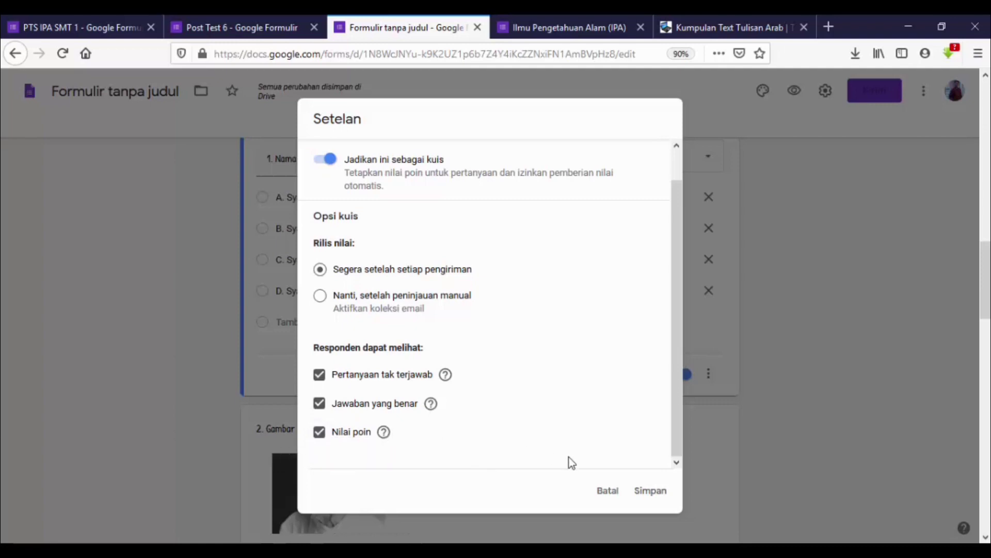
click(652, 493)
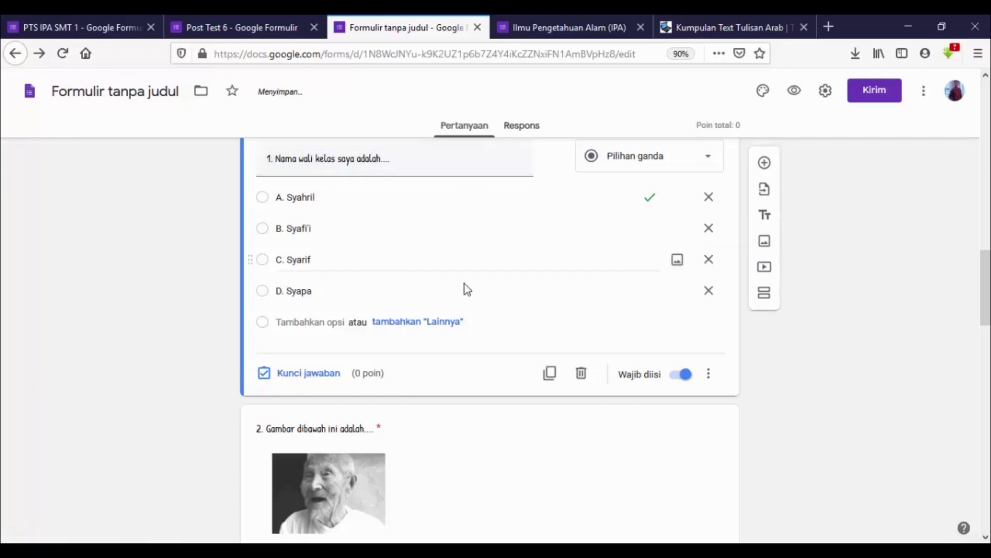
Set question 1's answer key to 1 point with option A as the correct answer.
click(301, 377)
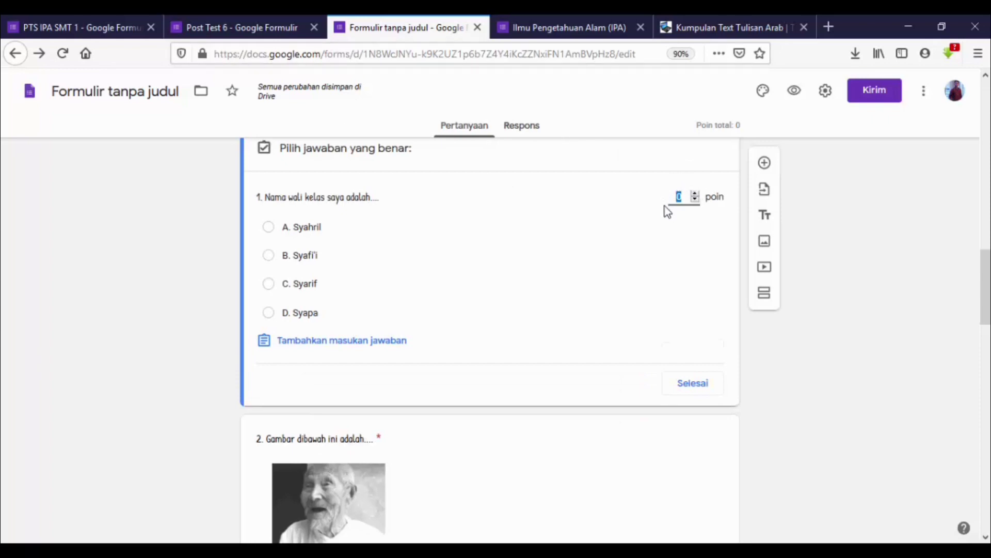
text(1)
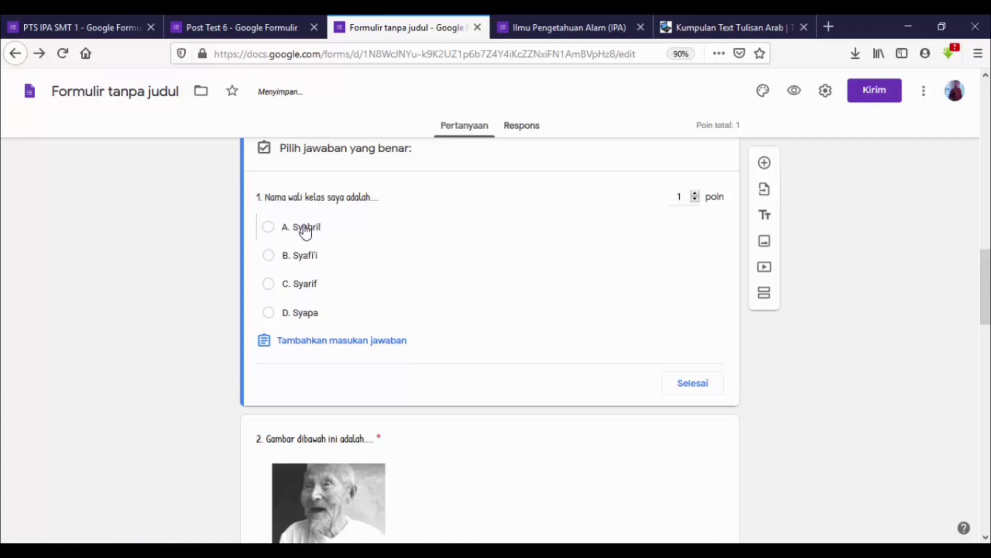
click(305, 233)
click(702, 382)
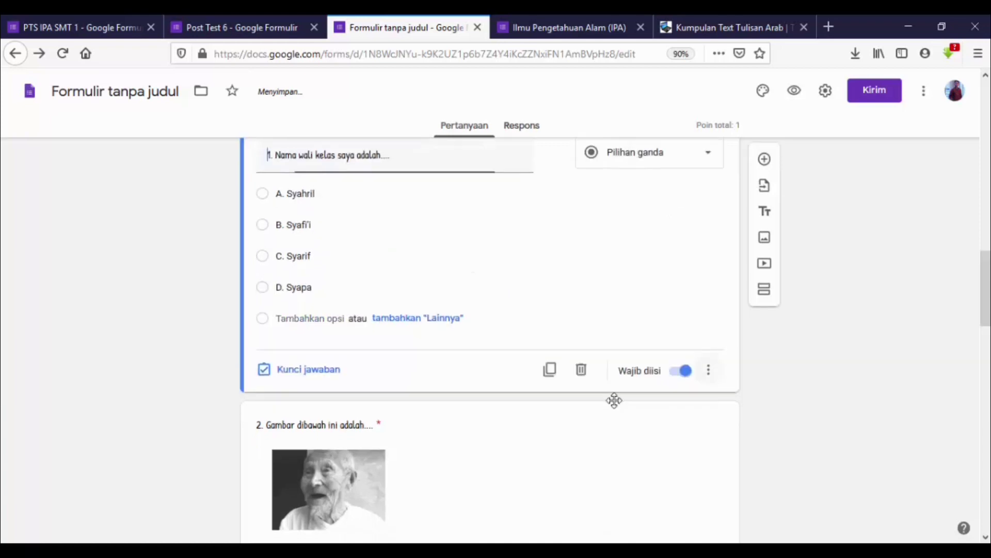
Set question 2's answer key to 1 point with option C. Kakek as the correct answer.
scroll(506, 405, down, 2)
click(495, 367)
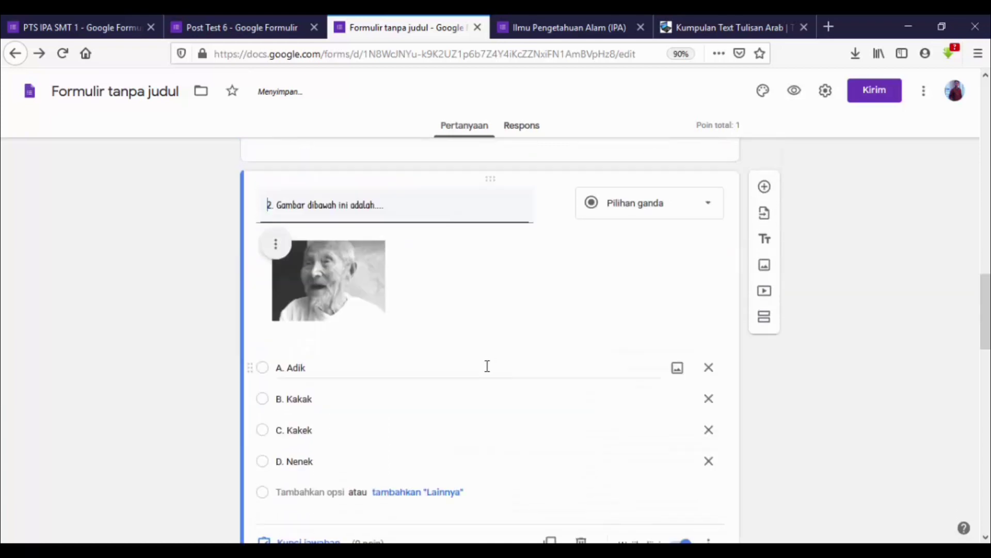
scroll(487, 365, down, 2)
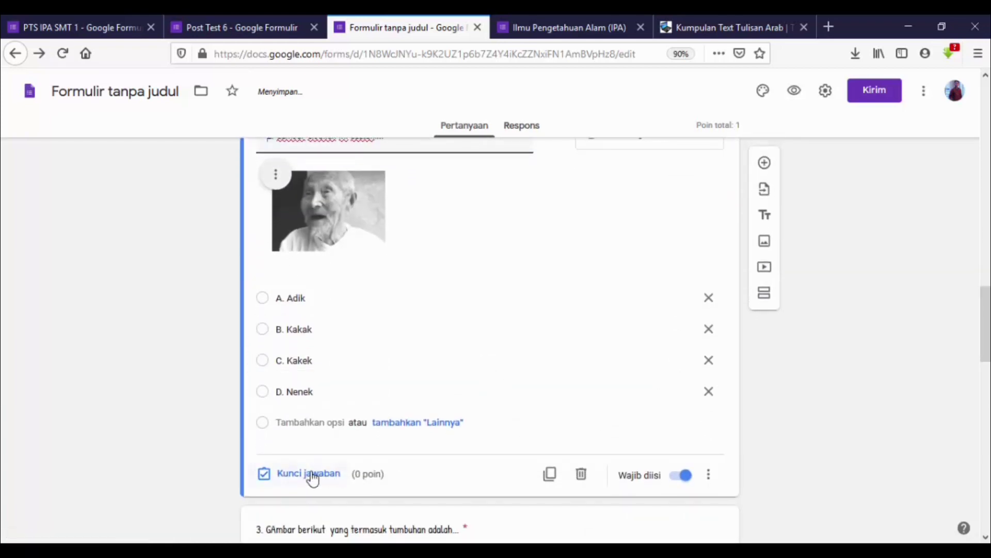
click(309, 474)
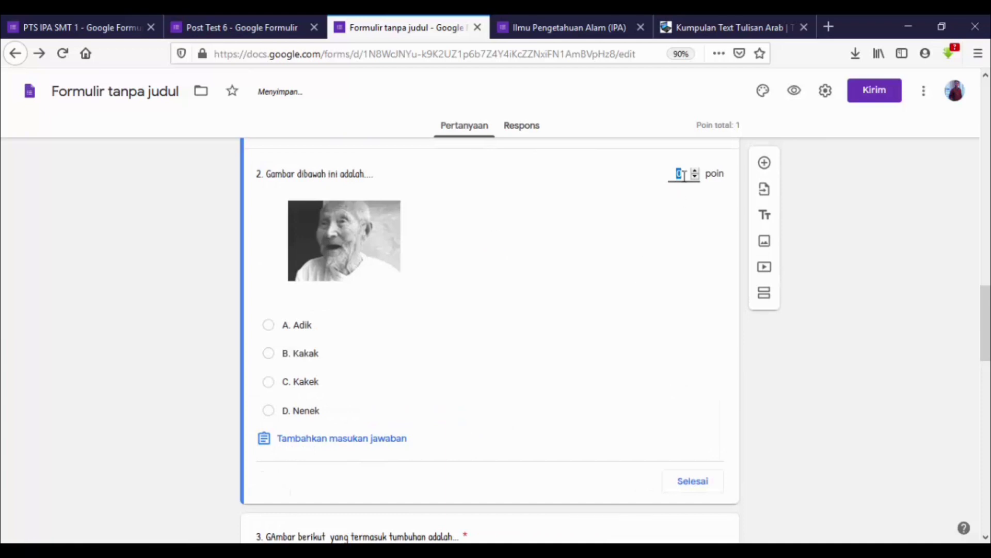
text(1)
click(293, 385)
click(688, 483)
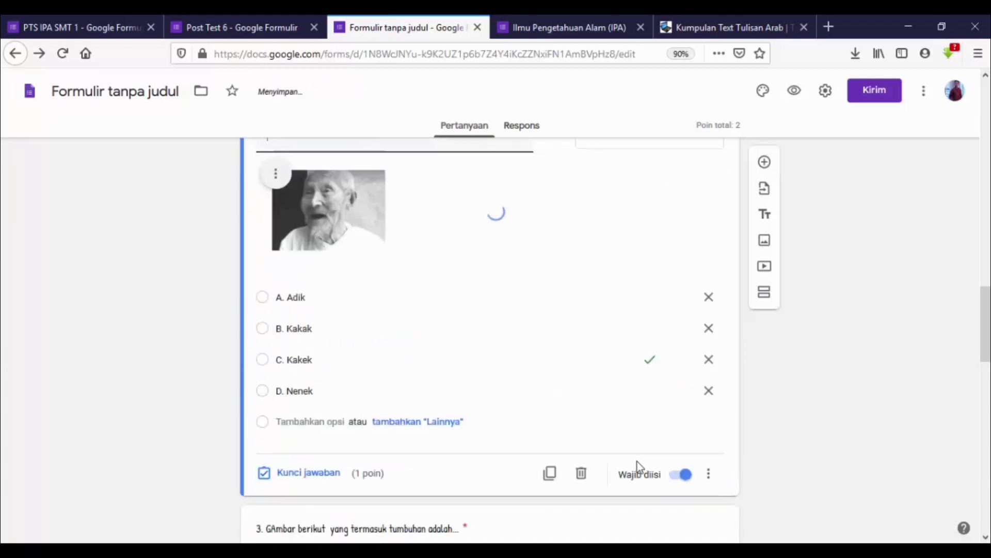
Set question 3's answer key to 1 point with option B, the water lily picture, as the correct answer.
scroll(637, 462, down, 7)
click(612, 340)
scroll(588, 347, down, 4)
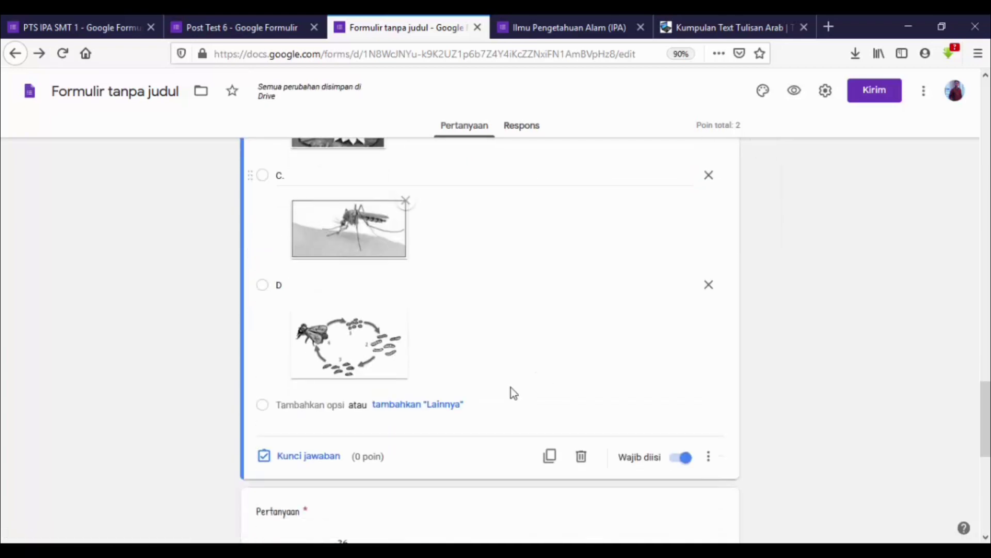
click(327, 457)
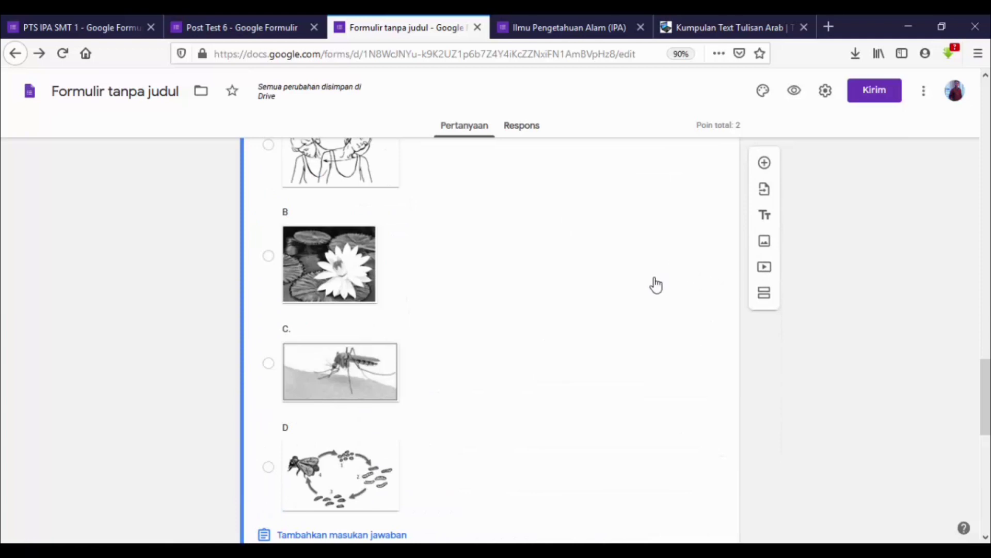
scroll(514, 305, down, 2)
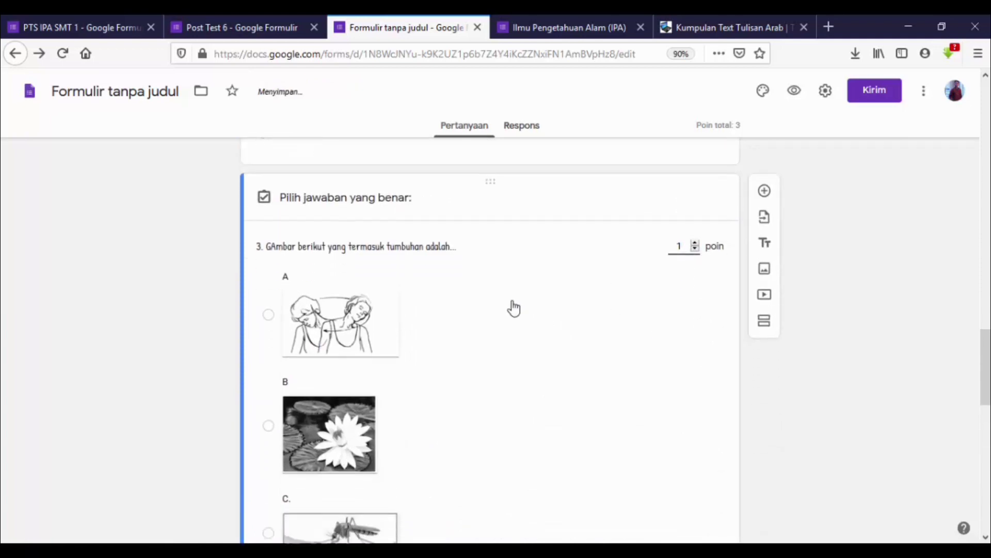
scroll(349, 251, down, 2)
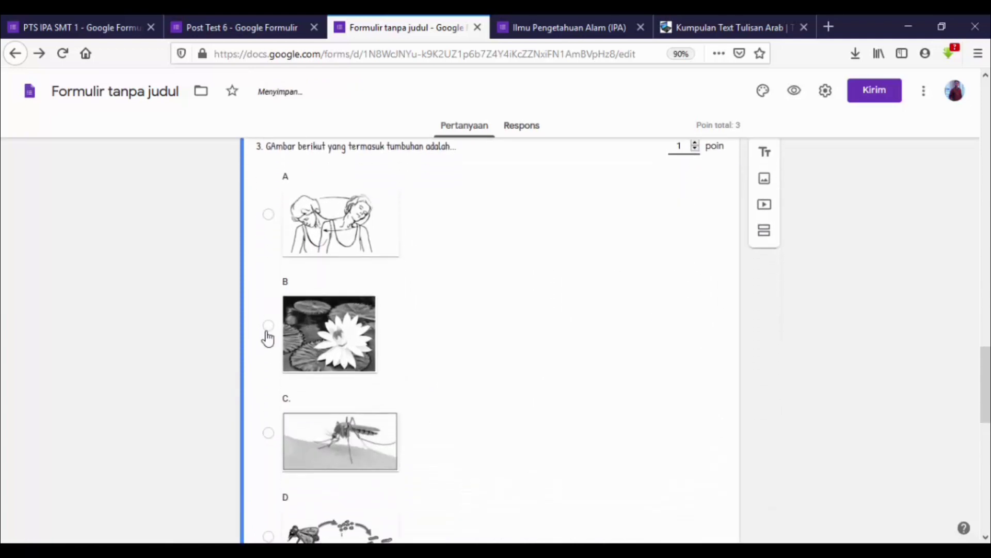
click(268, 326)
scroll(452, 334, down, 10)
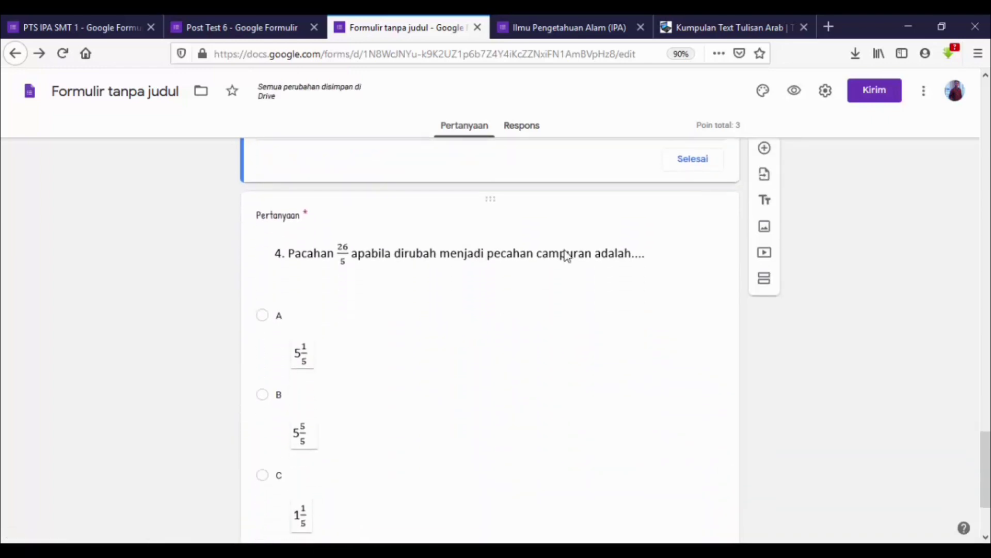
click(687, 166)
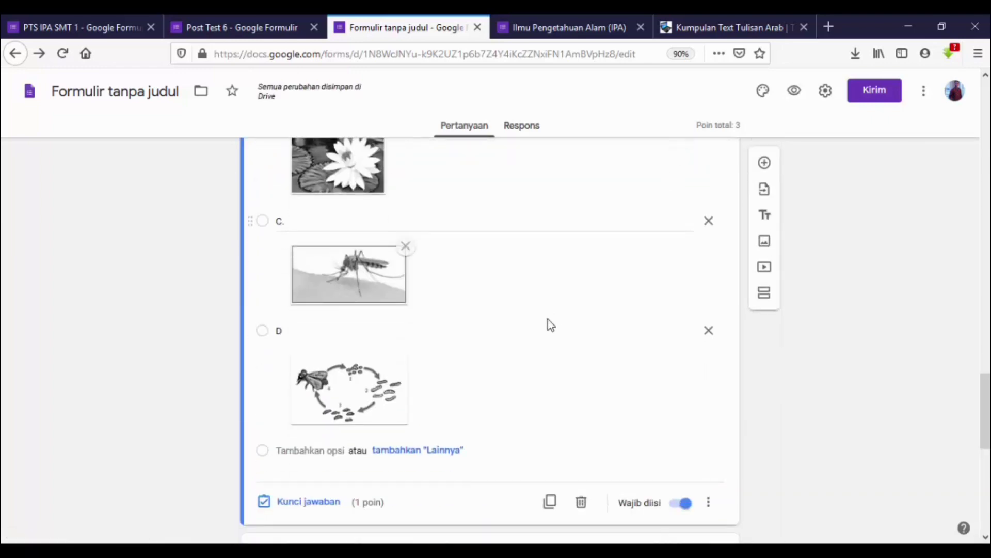
Set question 4's answer key to 1 point with option A, the fraction 5 1/5, as the correct answer.
scroll(547, 320, down, 8)
scroll(456, 364, down, 1)
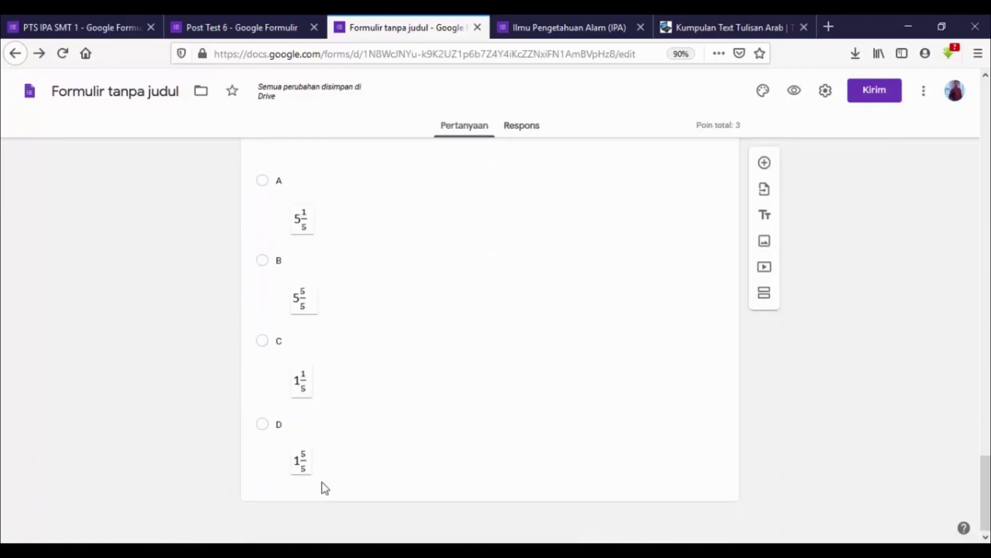
click(494, 364)
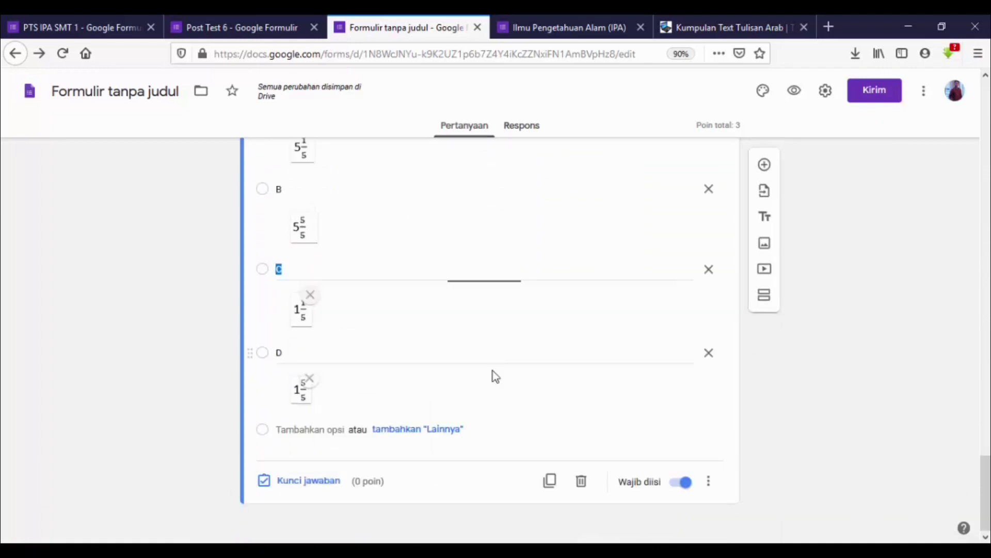
click(284, 481)
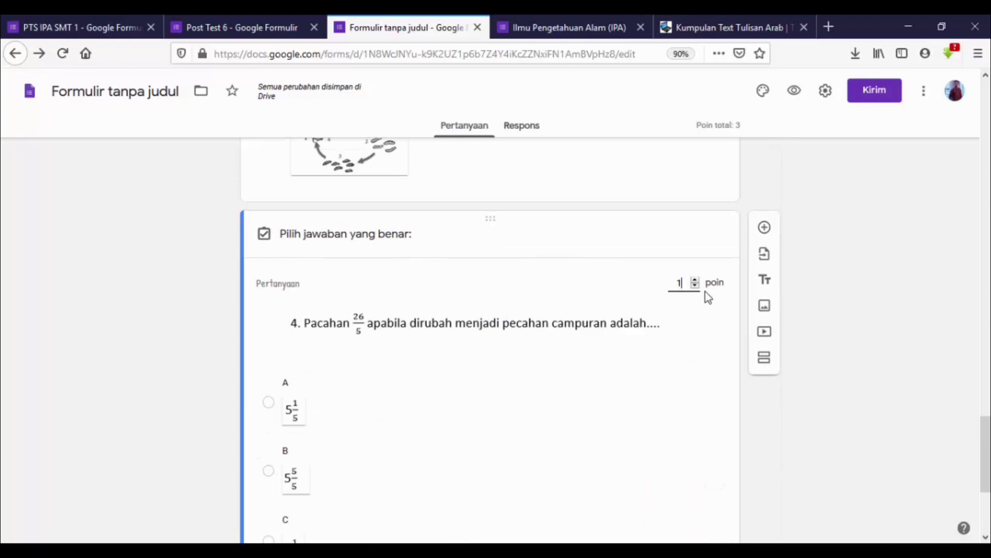
scroll(385, 334, down, 2)
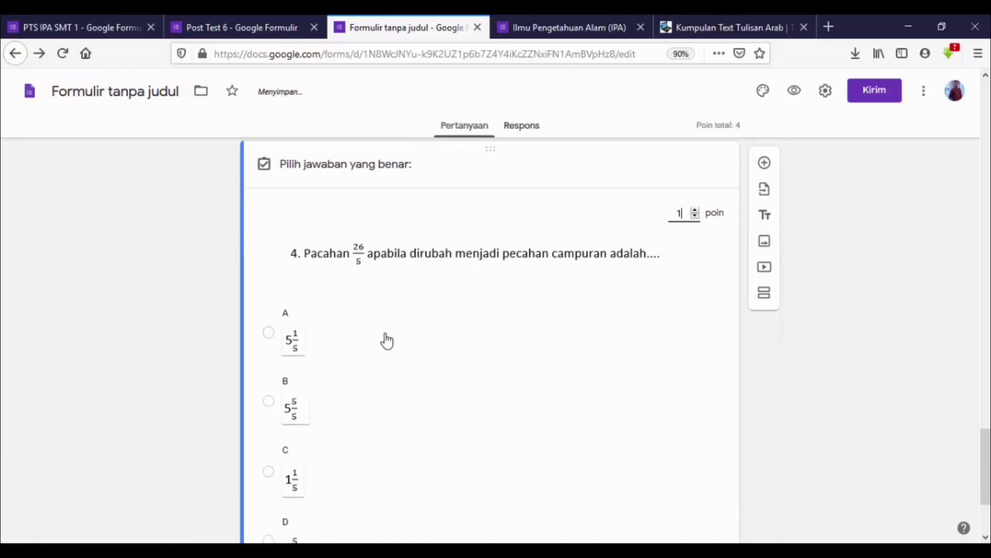
scroll(362, 331, down, 2)
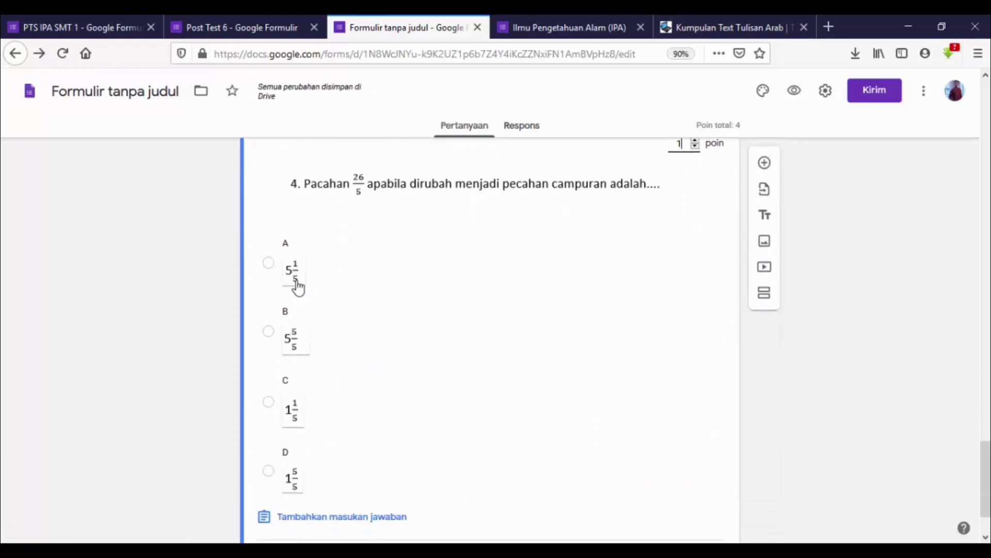
click(269, 264)
scroll(525, 318, down, 1)
scroll(525, 318, down, 2)
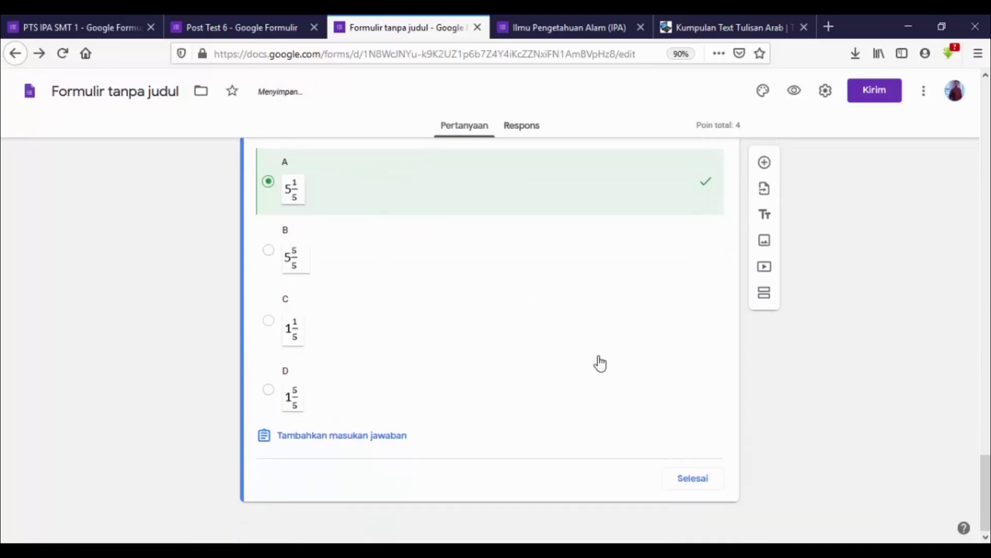
click(695, 482)
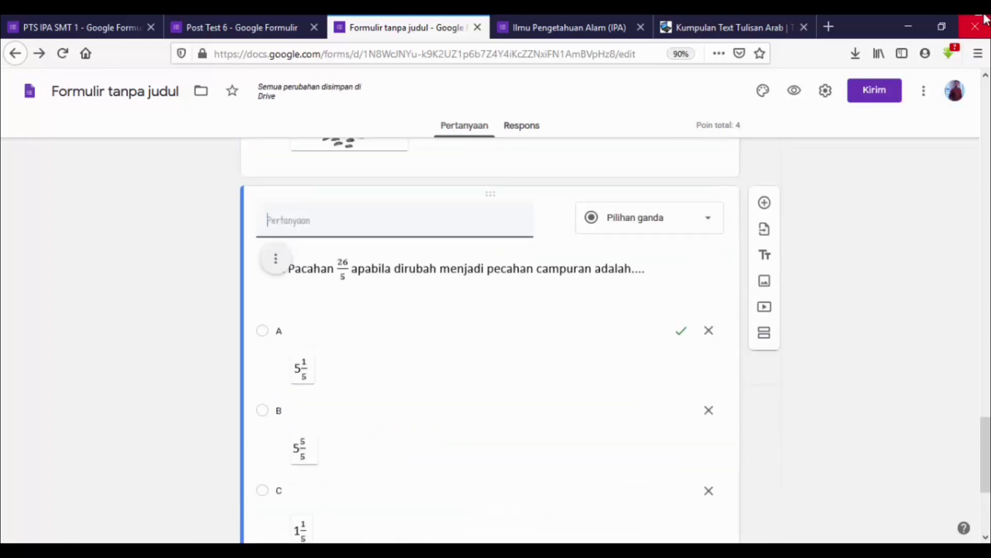
Review the four questions of the IPA BAB 2 section, from the section header down to the fraction question's answer key.
scroll(380, 287, up, 10)
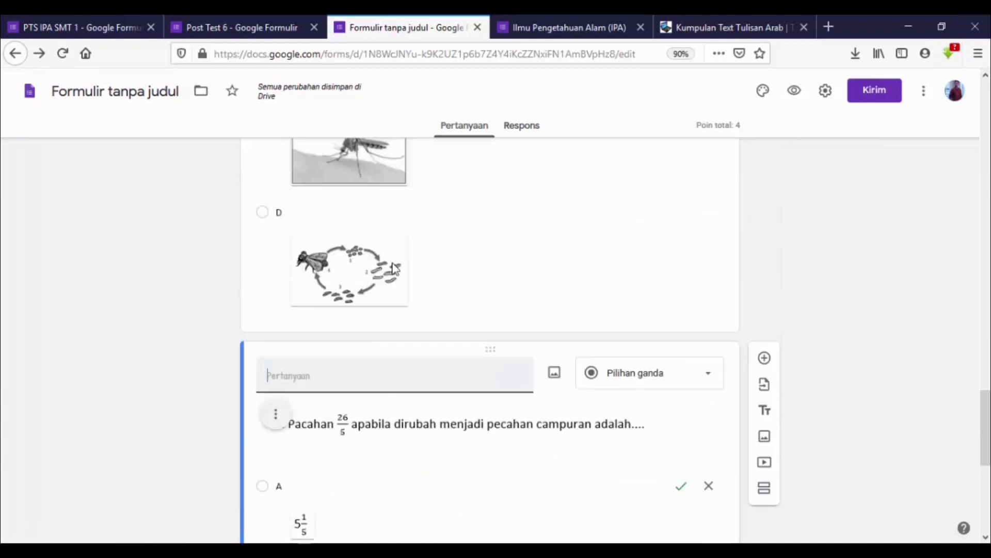
scroll(399, 234, up, 10)
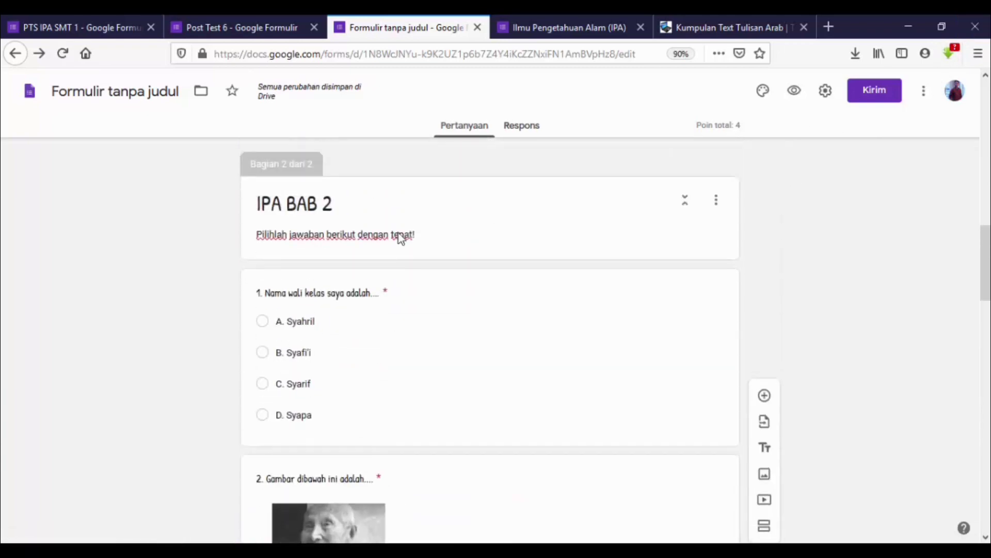
scroll(393, 222, up, 2)
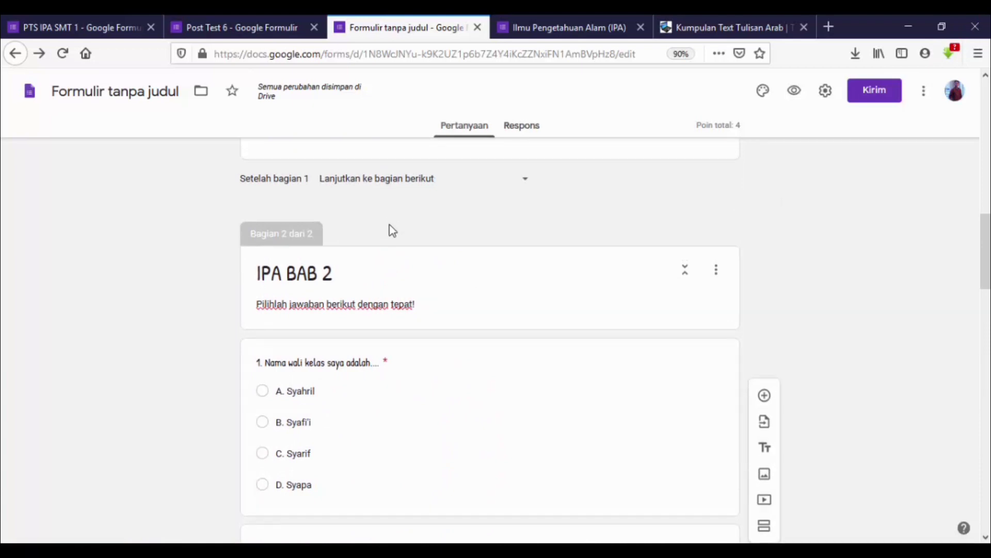
scroll(391, 263, down, 1)
scroll(391, 263, down, 3)
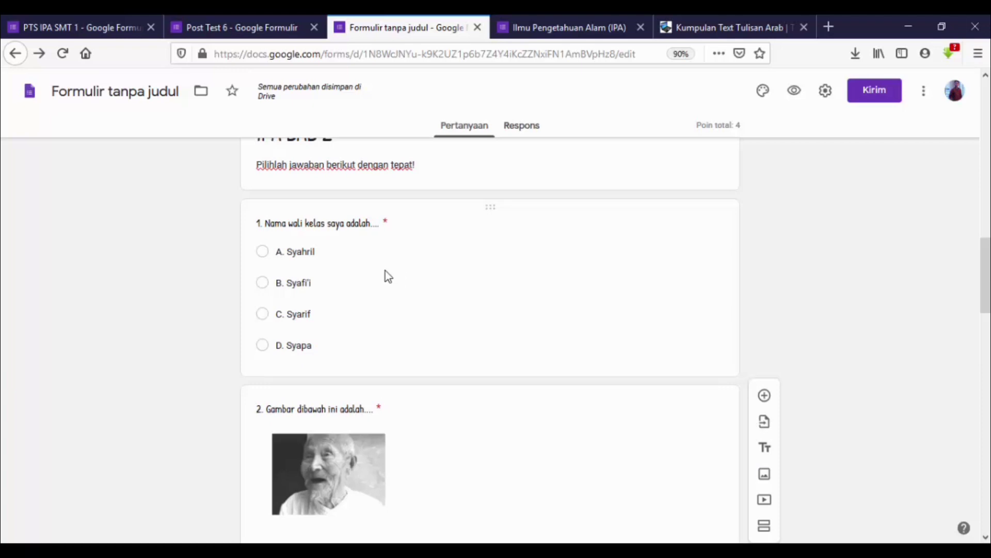
scroll(331, 277, down, 5)
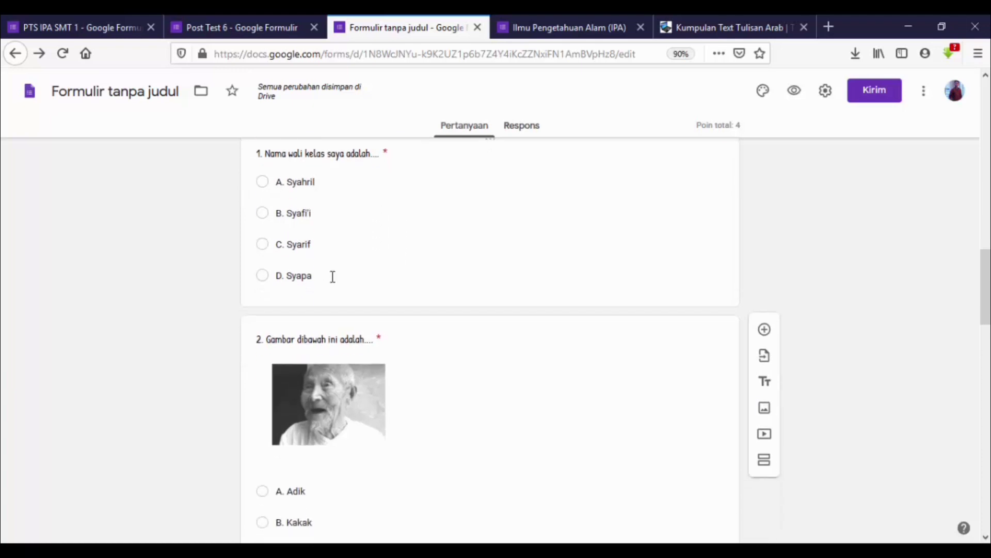
scroll(353, 284, down, 5)
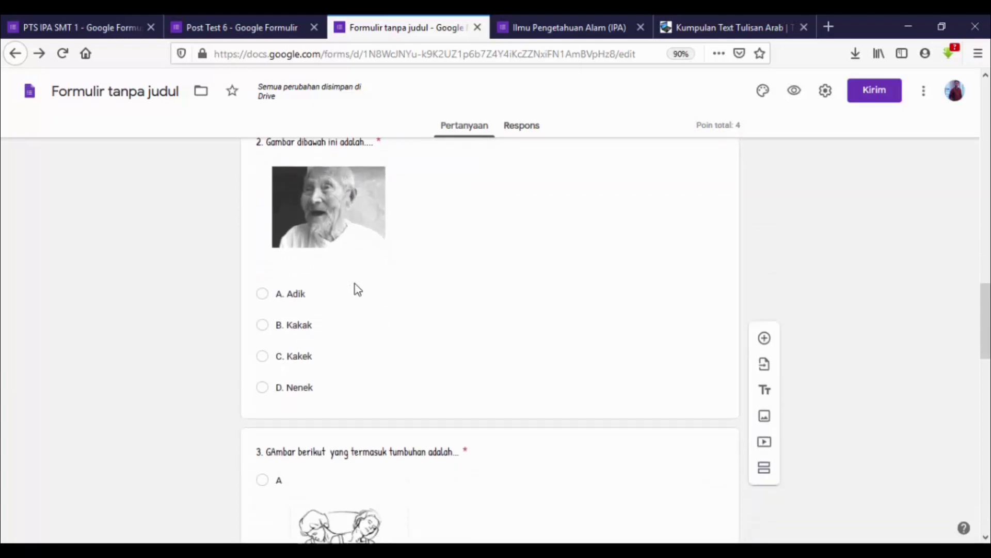
scroll(358, 288, down, 1)
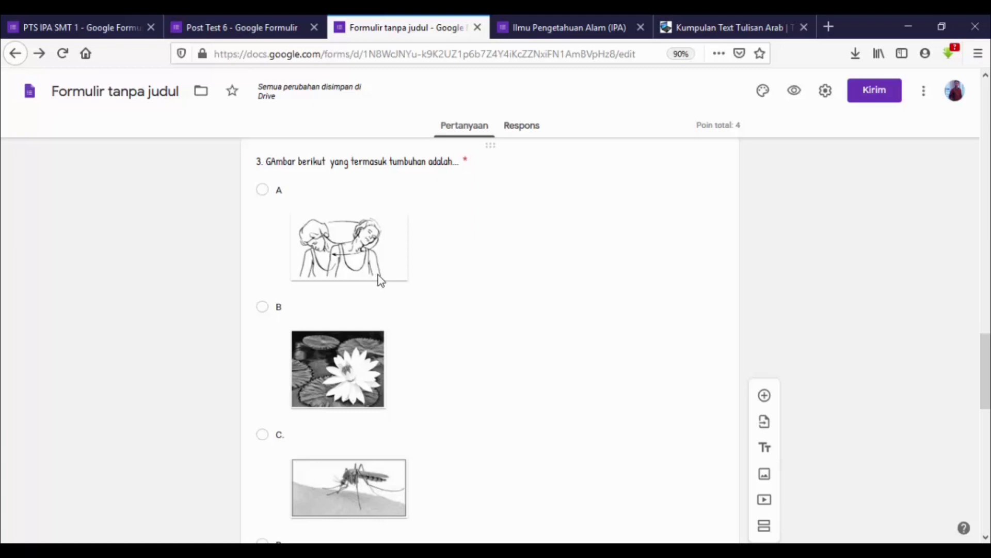
scroll(380, 282, down, 1)
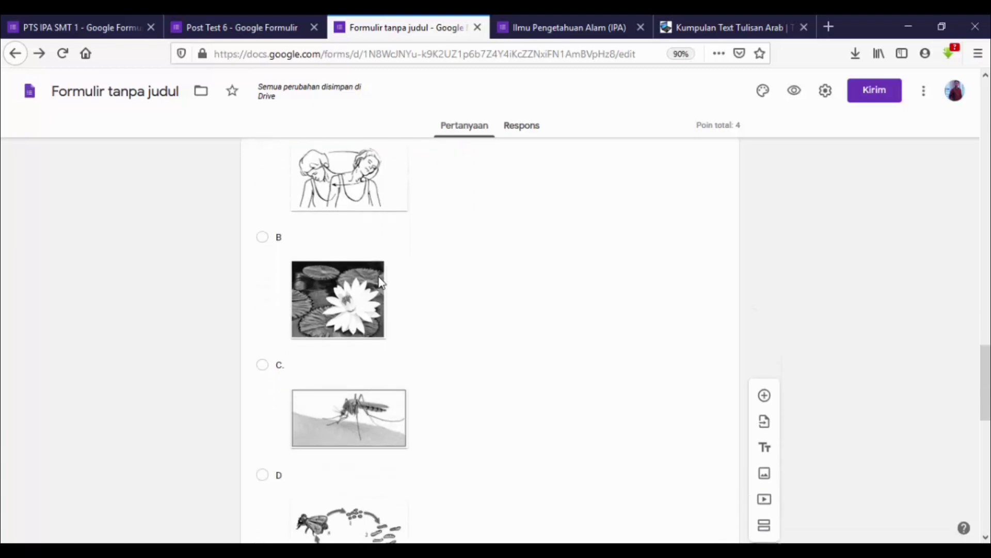
scroll(385, 282, down, 3)
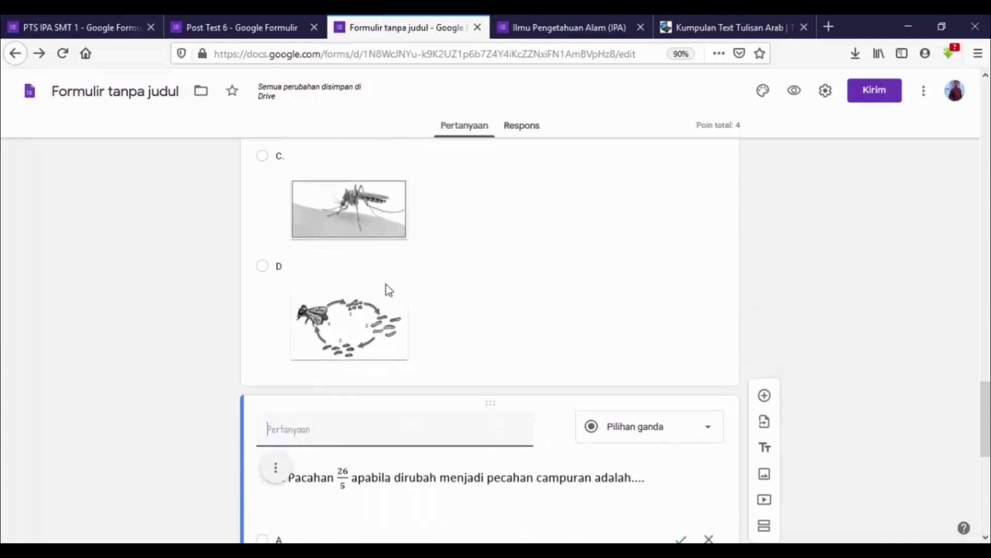
scroll(386, 284, down, 1)
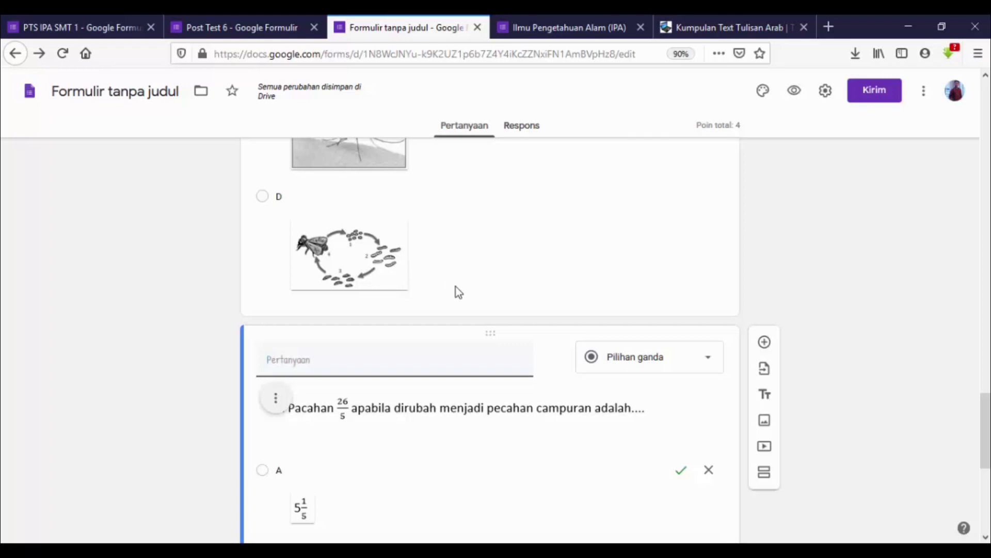
scroll(457, 289, down, 2)
scroll(454, 359, down, 3)
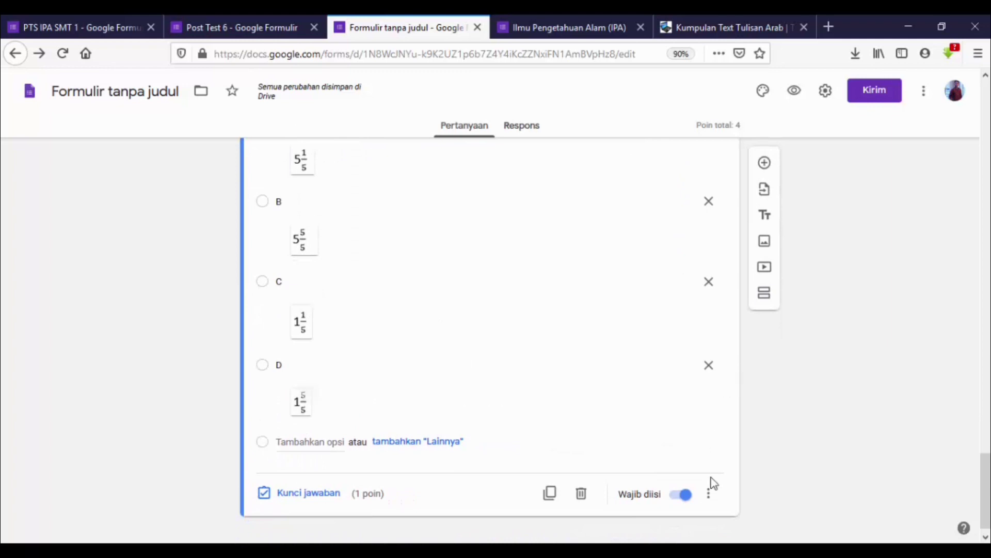
Check the points and correct option in question 4's answer key, and return to the question editor.
click(707, 549)
click(568, 318)
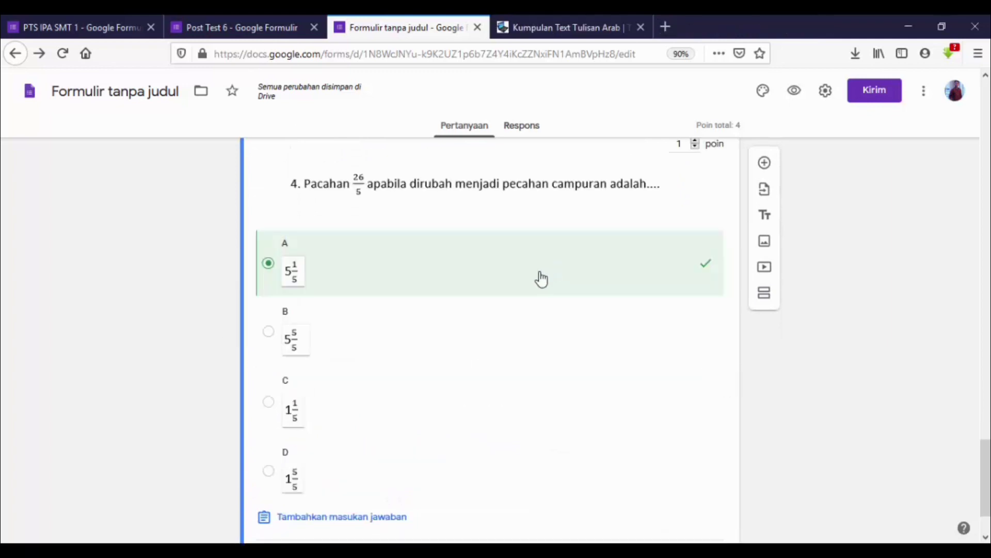
scroll(541, 279, down, 2)
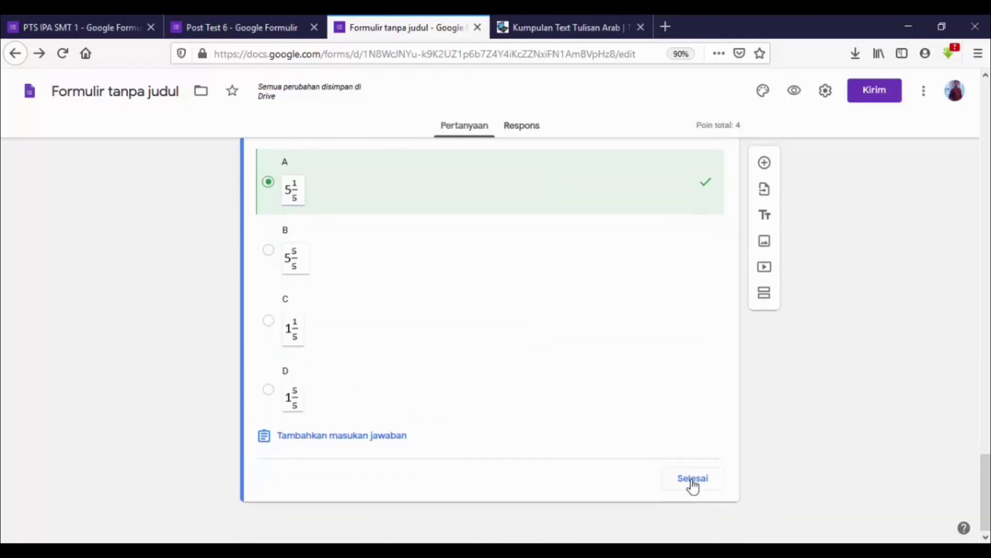
click(692, 480)
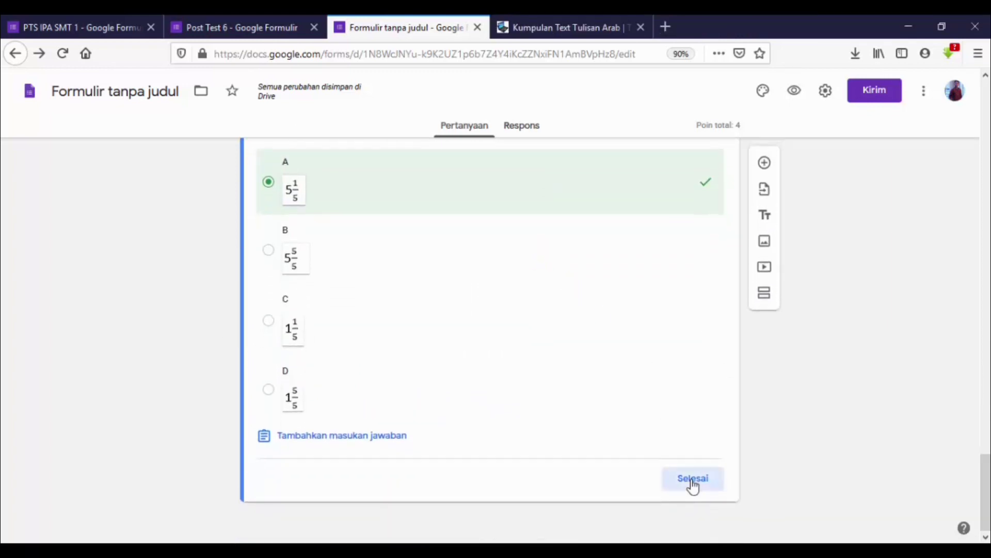
Preview the form and look through its first page, from the school header to the Bismillah image.
scroll(497, 336, up, 15)
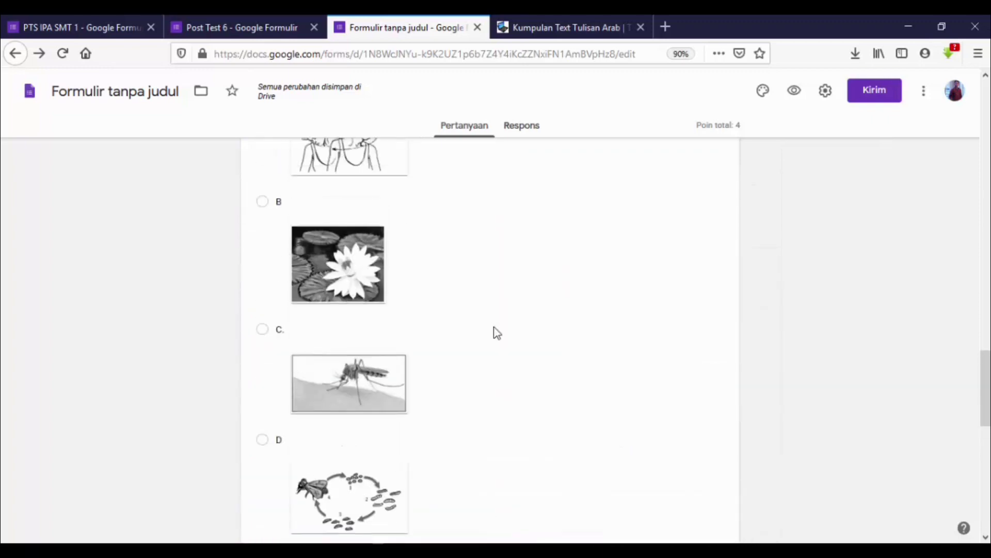
scroll(548, 233, up, 10)
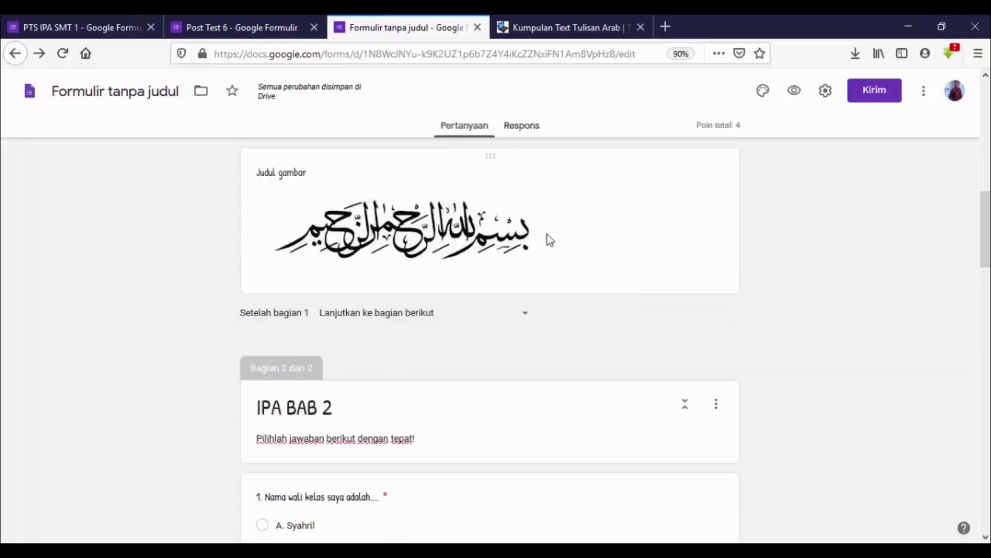
click(793, 91)
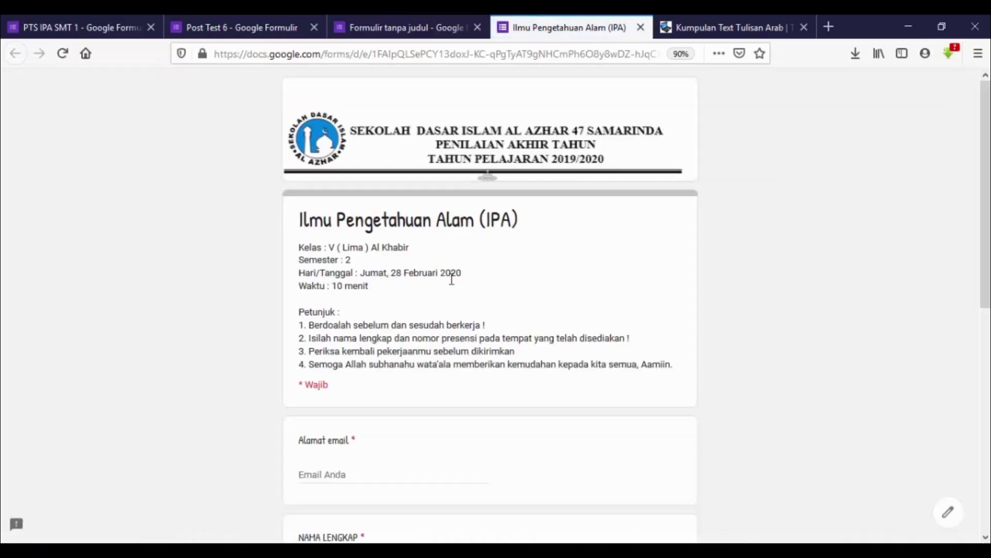
scroll(452, 281, down, 8)
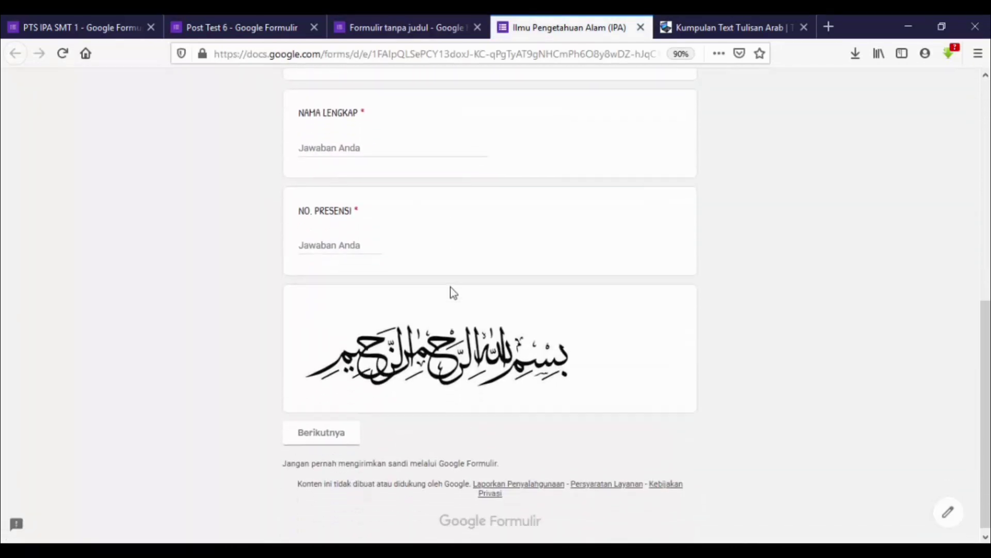
Close the preview after checking its identity fields, and turn off email address collection in the form's general settings.
scroll(394, 258, up, 4)
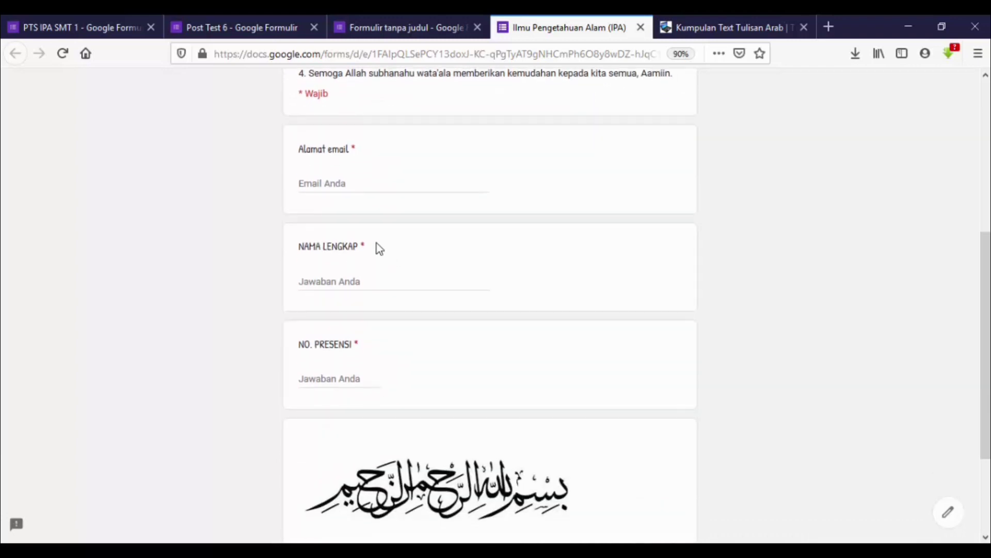
scroll(380, 248, up, 3)
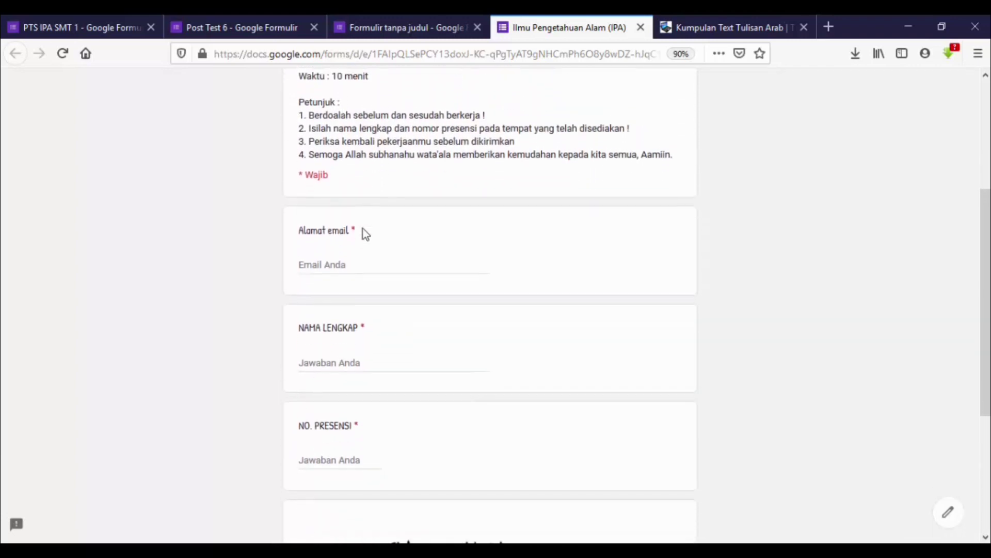
scroll(363, 229, down, 1)
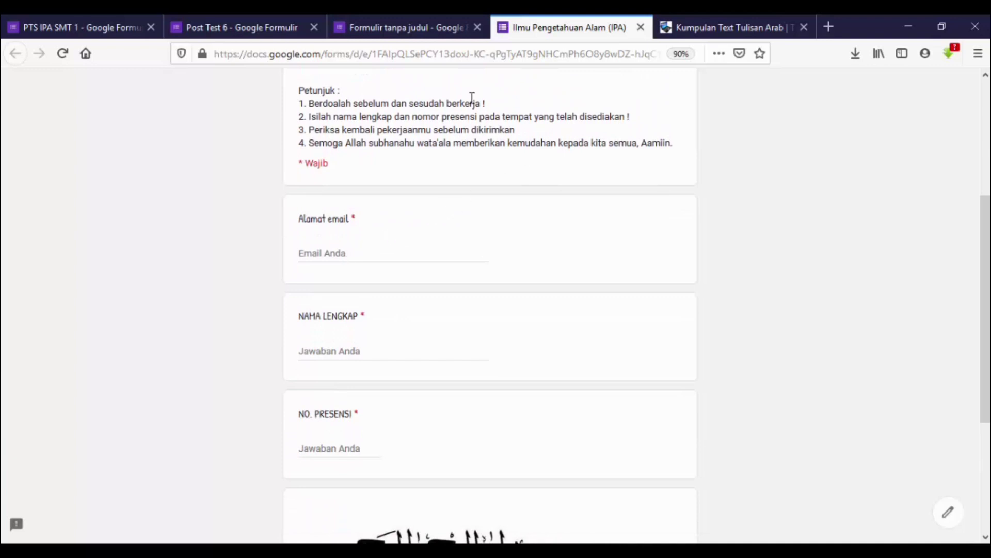
click(640, 27)
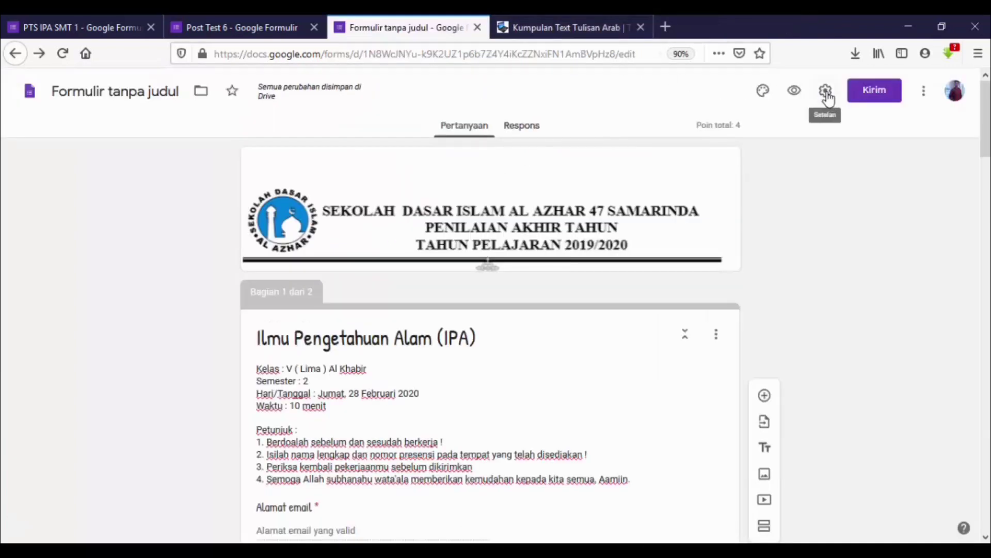
click(825, 92)
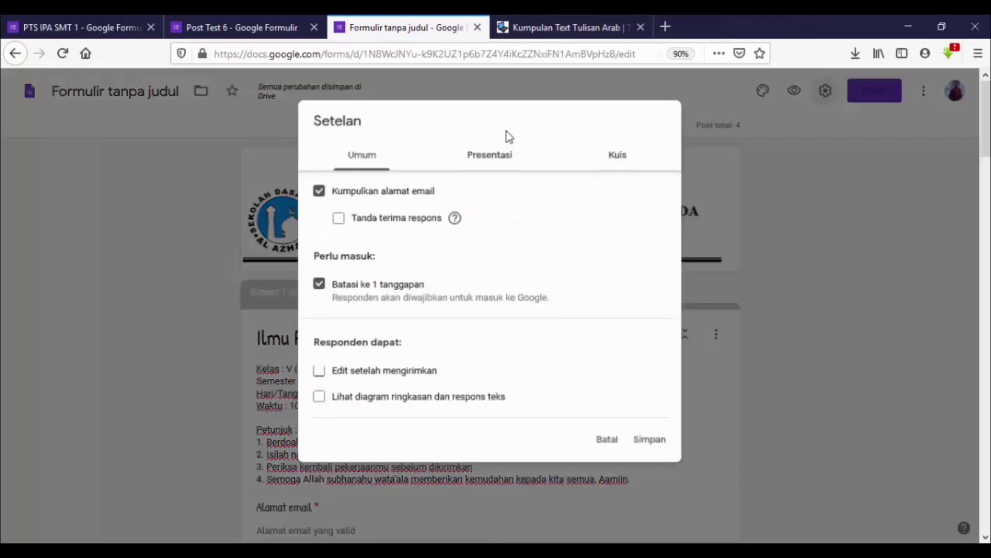
click(321, 193)
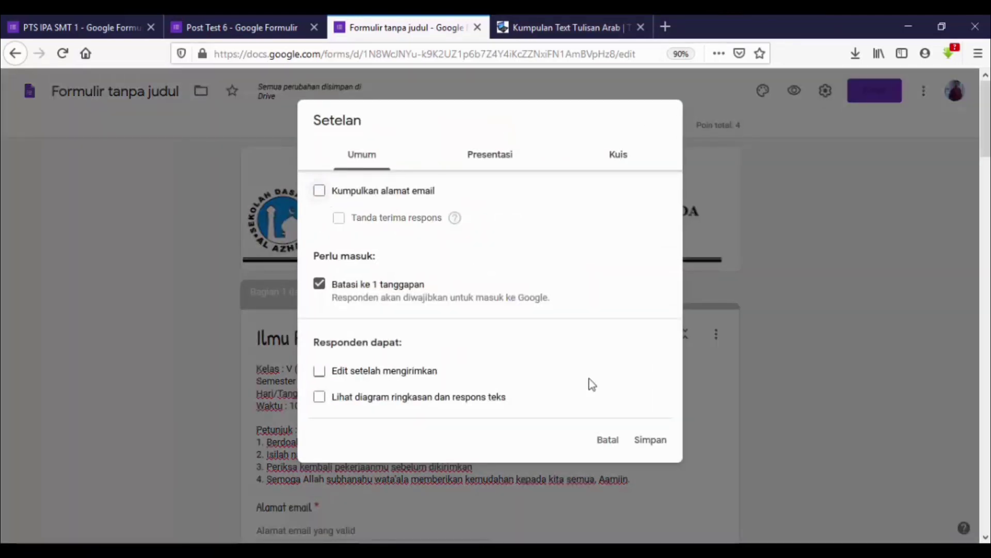
click(651, 444)
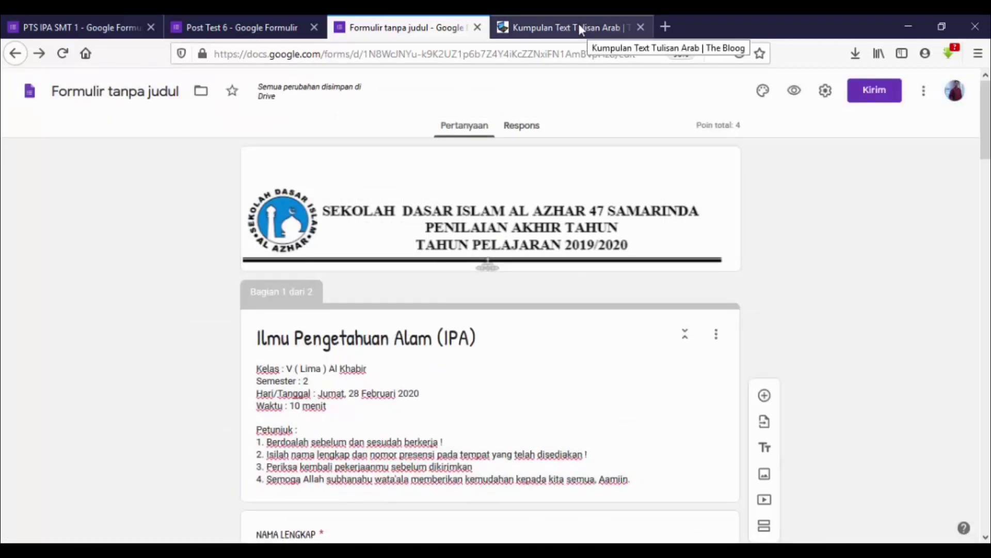
Preview the form again and start the answer to the NAMA LENGKAP question on its first page.
scroll(461, 144, down, 6)
scroll(461, 143, down, 5)
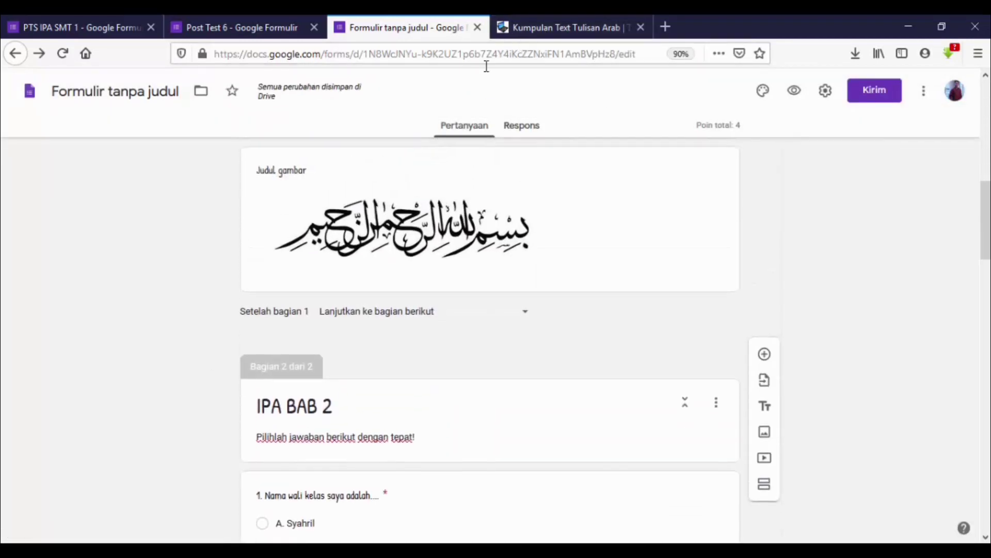
click(797, 97)
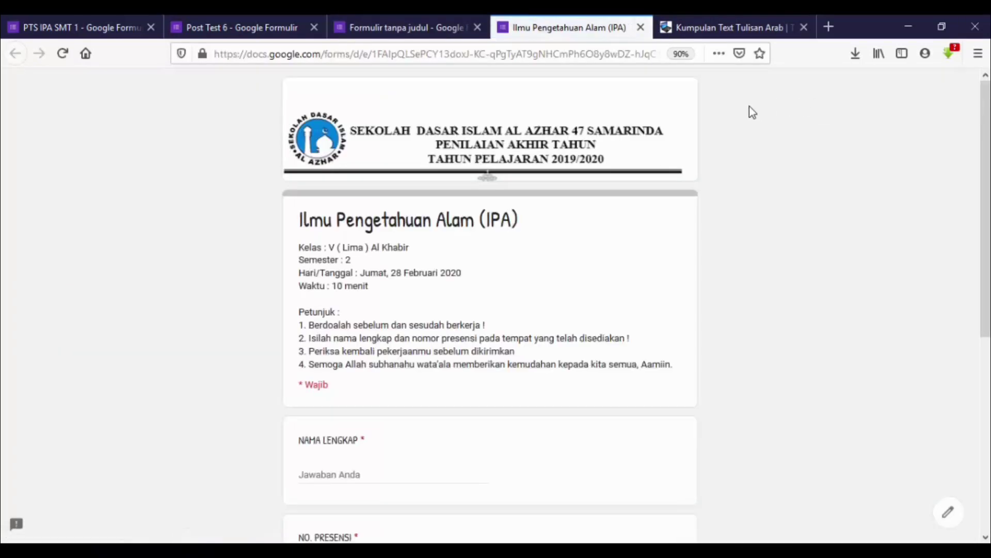
scroll(593, 165, down, 4)
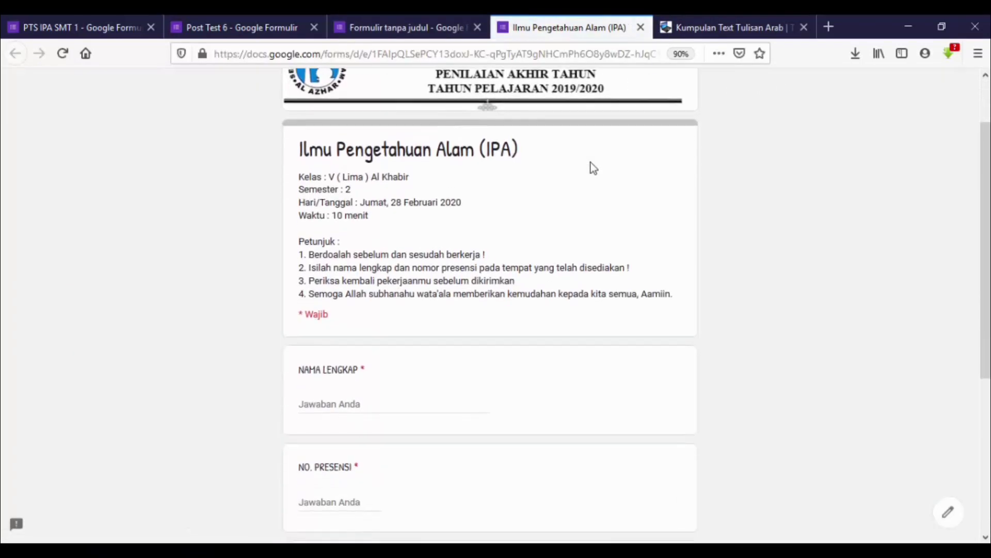
scroll(567, 182, down, 2)
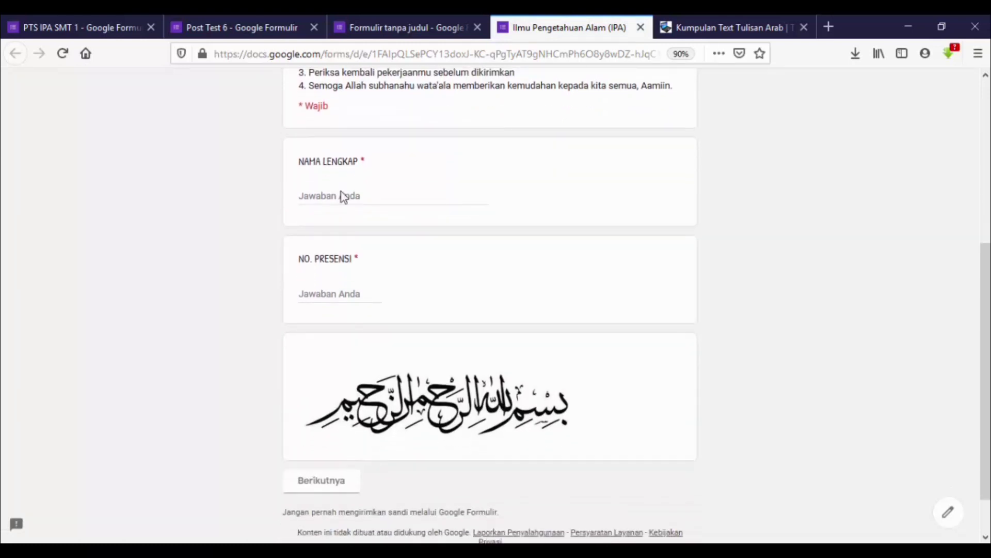
click(342, 192)
text(sYAHRIL gANTEN)
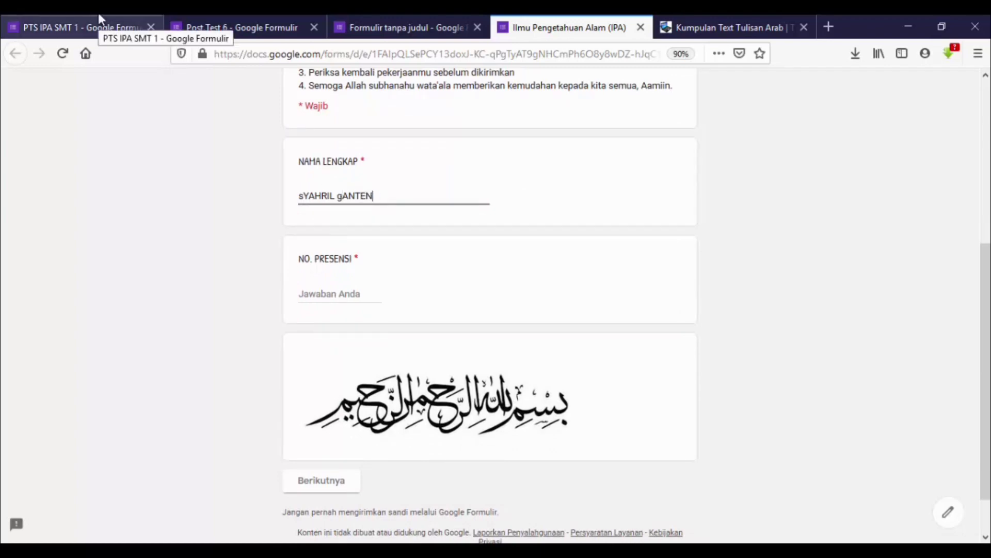
key(BackSpace)
key(BackSpace)
key(BackSpace)
key(BackSpace)
key(BackSpace)
key(BackSpace)
key(BackSpace)
key(BackSpace)
key(BackSpace)
key(BackSpace)
key(BackSpace)
key(BackSpace)
key(BackSpace)
key(BackSpace)
Enter the respondent's full name and 5 as NO. PRESENSI, and continue to the questions page.
text(Syahril Ganteng)
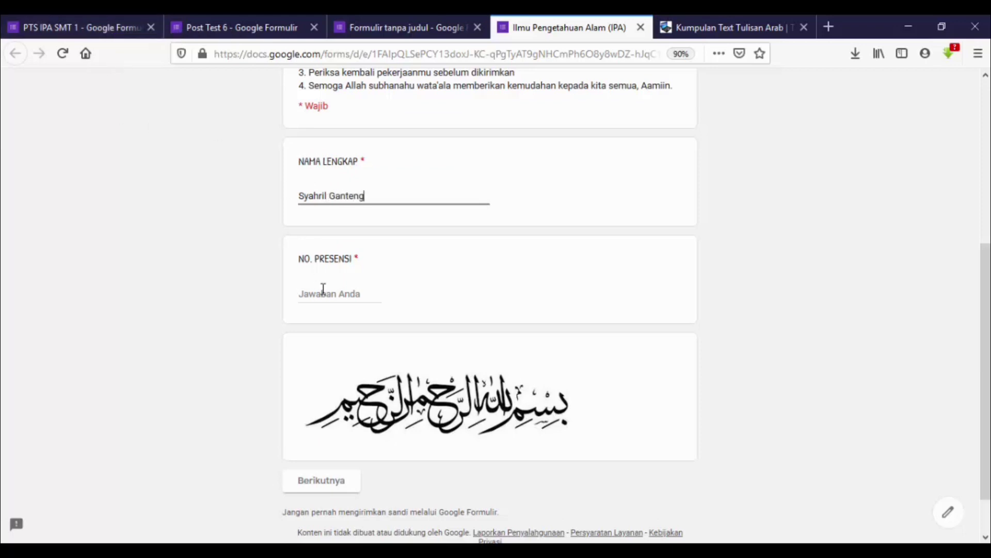
text(5)
scroll(327, 323, down, 1)
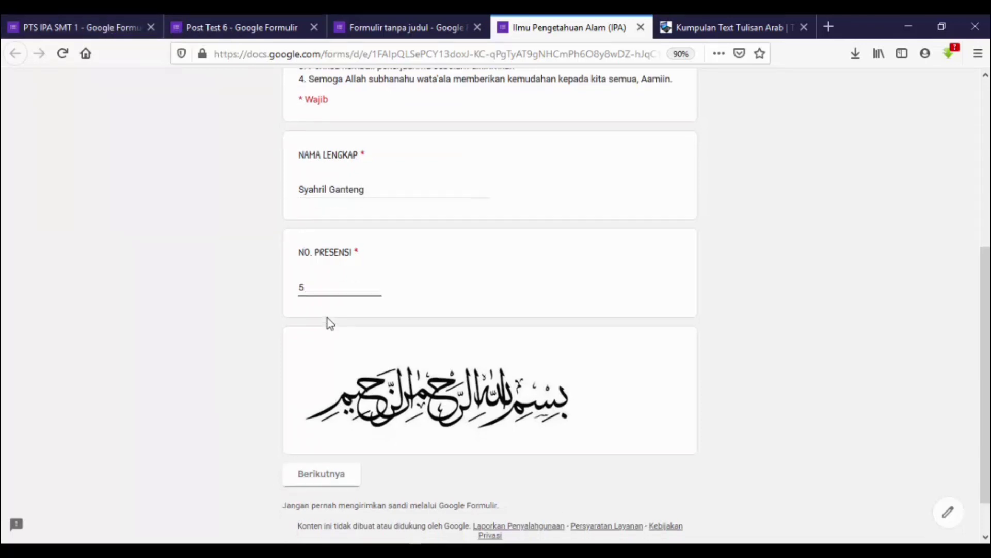
click(345, 438)
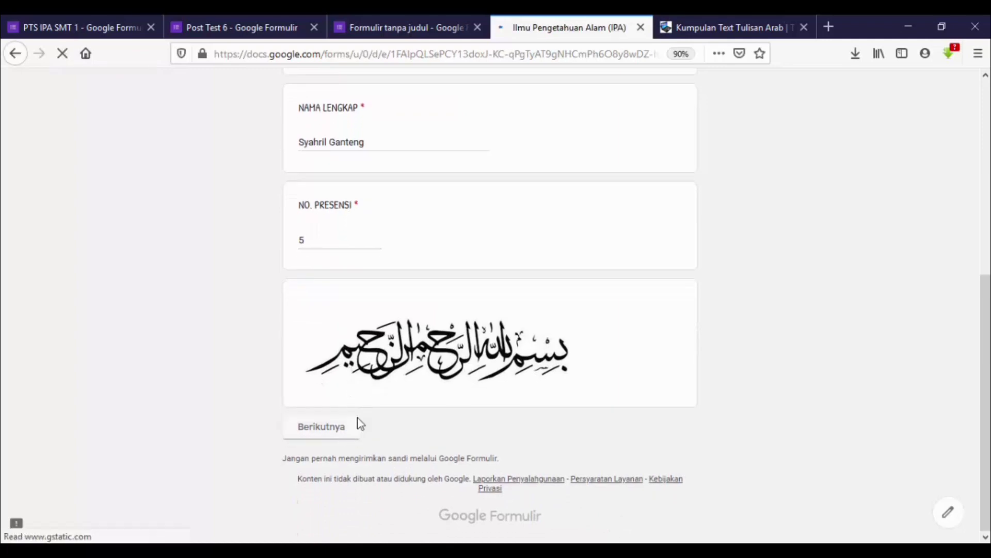
Answer question 1 with option A and question 2 with option B, Kakak.
scroll(357, 170, down, 1)
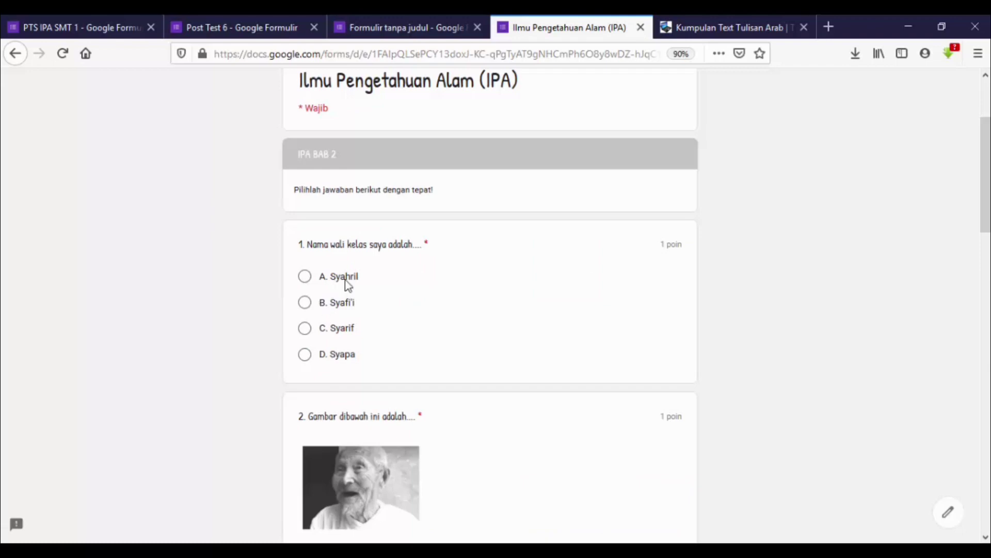
scroll(436, 215, up, 2)
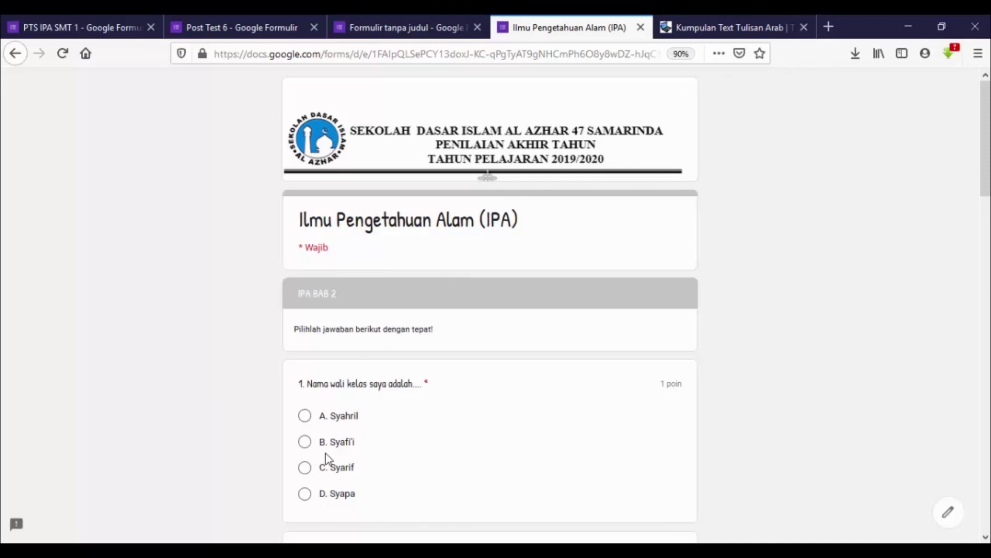
click(340, 416)
scroll(427, 431, down, 3)
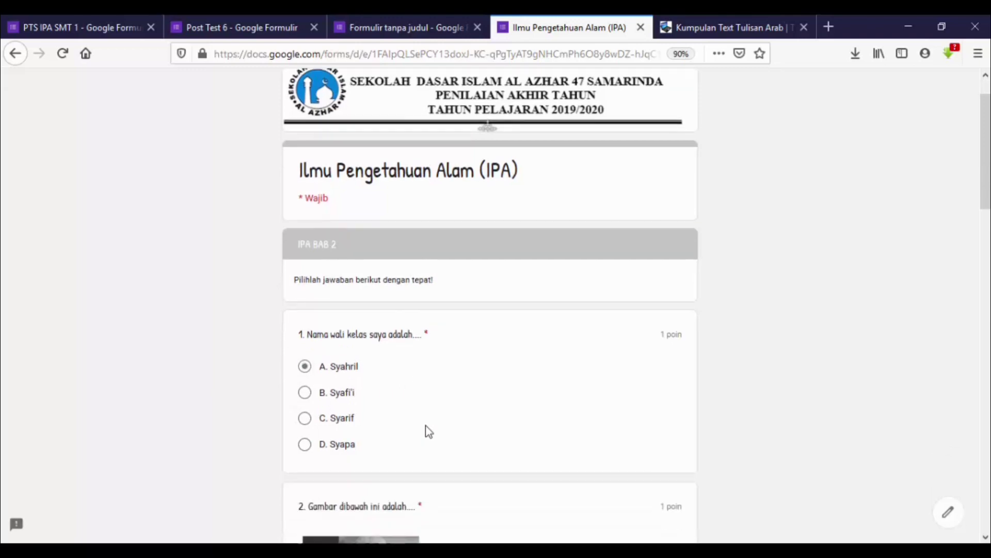
scroll(385, 413, down, 2)
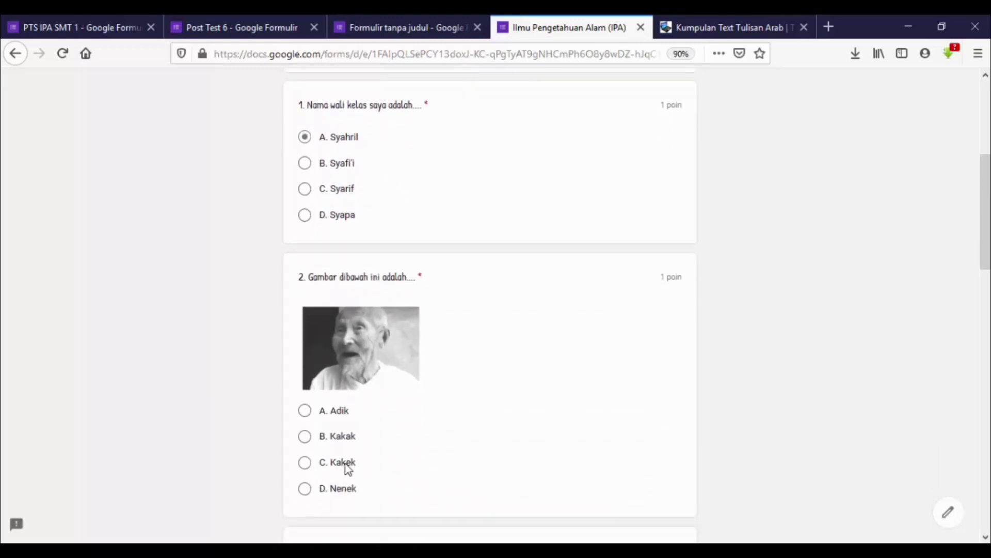
click(338, 435)
Answer question 3 with option B, the water lily picture, and question 4 with option B, the fraction 5 5/5.
scroll(339, 439, down, 5)
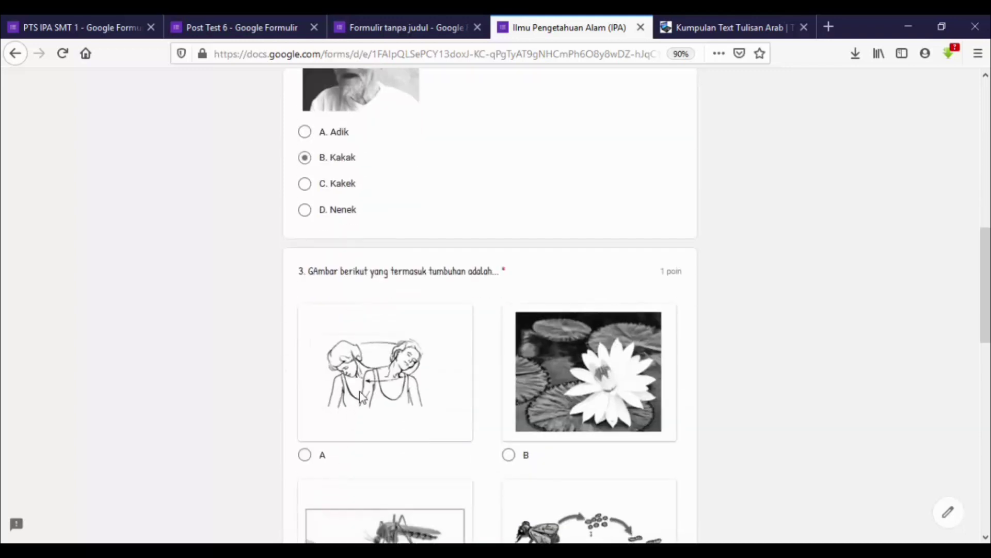
scroll(339, 215, down, 2)
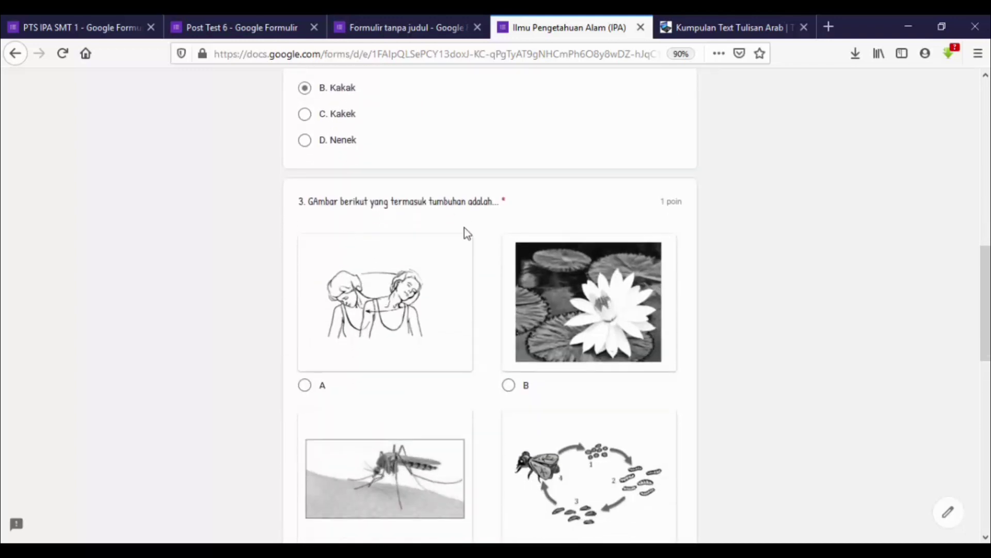
click(509, 385)
scroll(518, 391, down, 5)
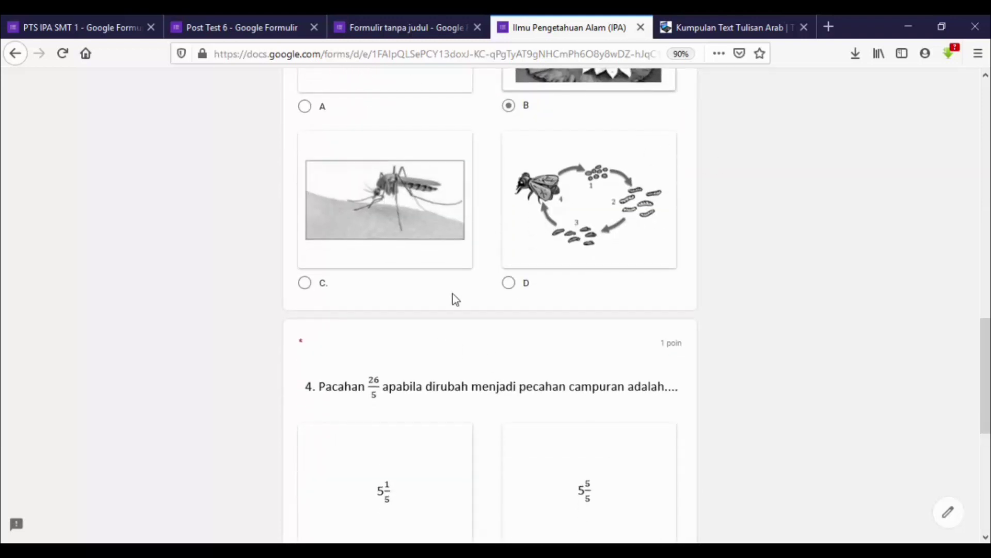
scroll(453, 294, down, 3)
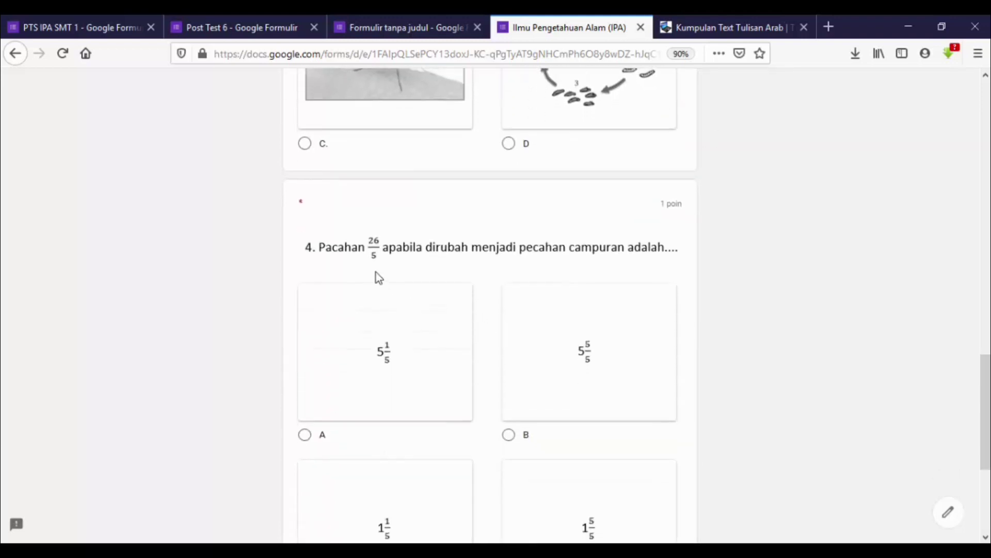
scroll(526, 297, down, 2)
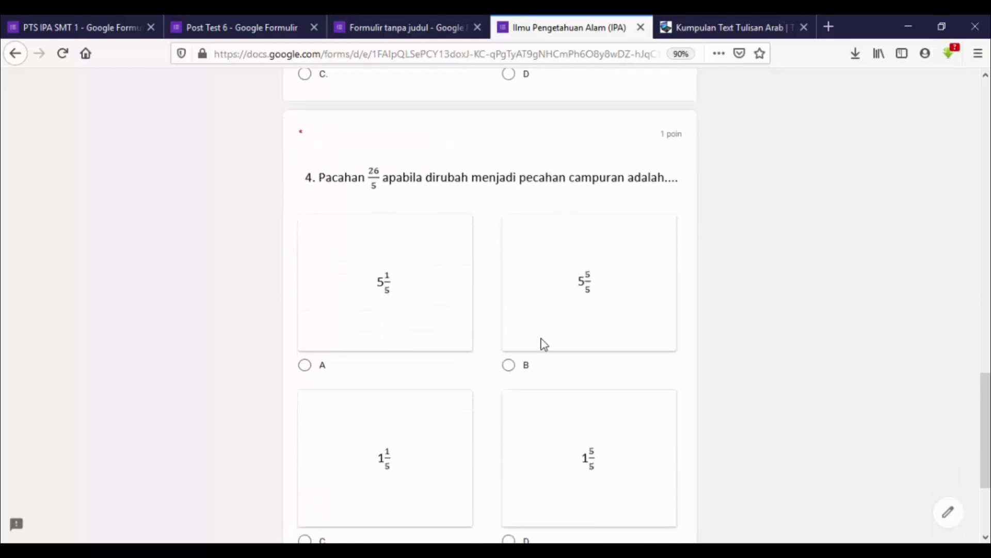
click(513, 368)
scroll(515, 370, down, 3)
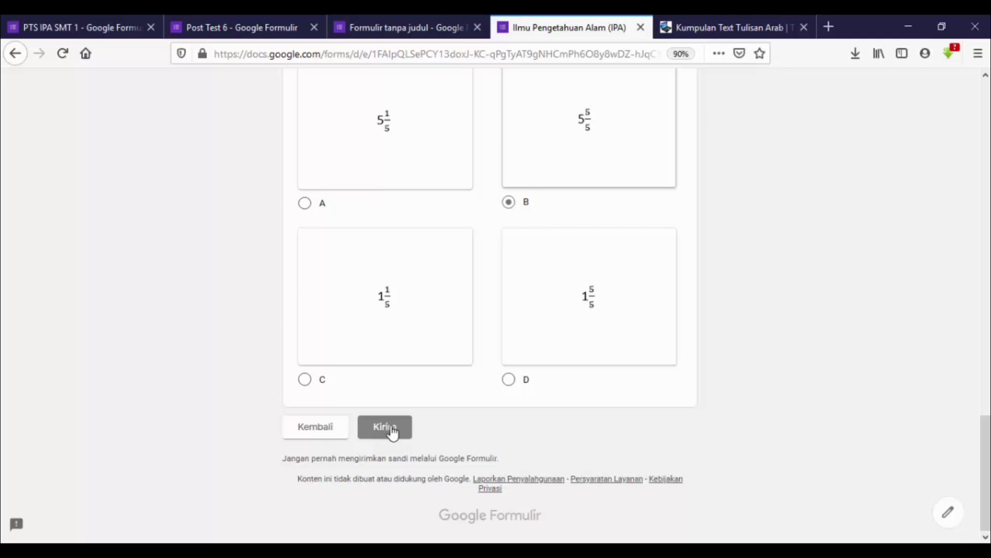
Look back over the answers in the preview, and return to the form editor to review the form from the school header to question 4.
scroll(466, 397, up, 5)
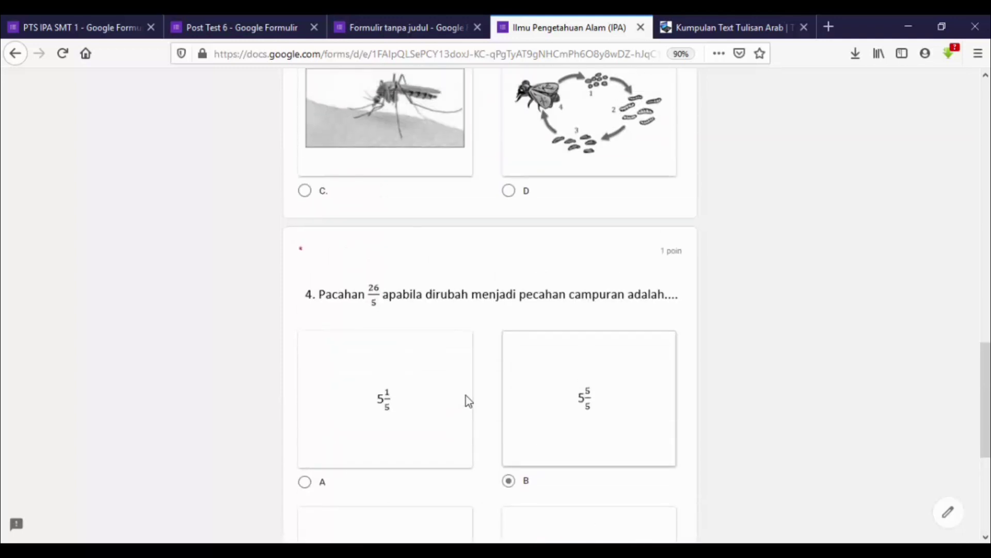
scroll(466, 396, up, 15)
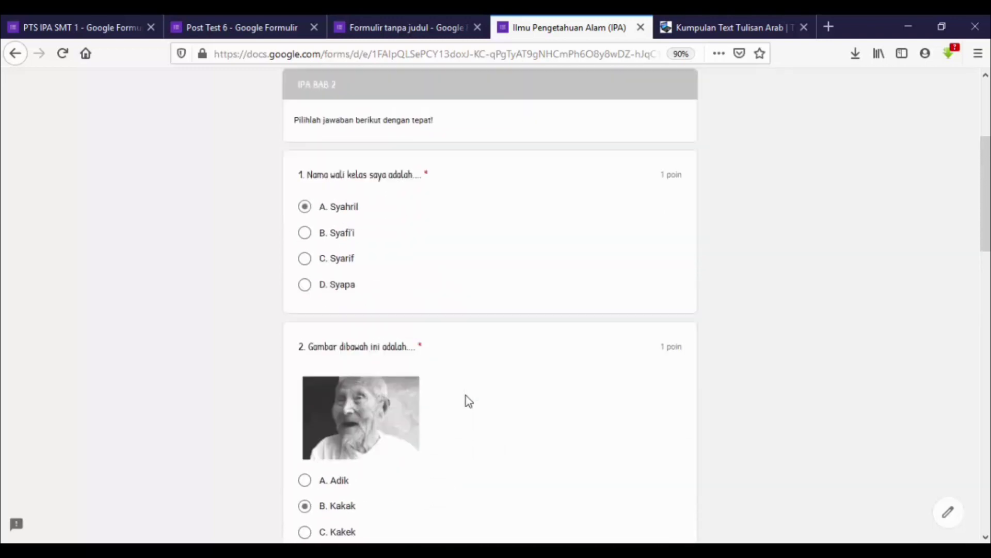
scroll(467, 394, up, 4)
click(425, 26)
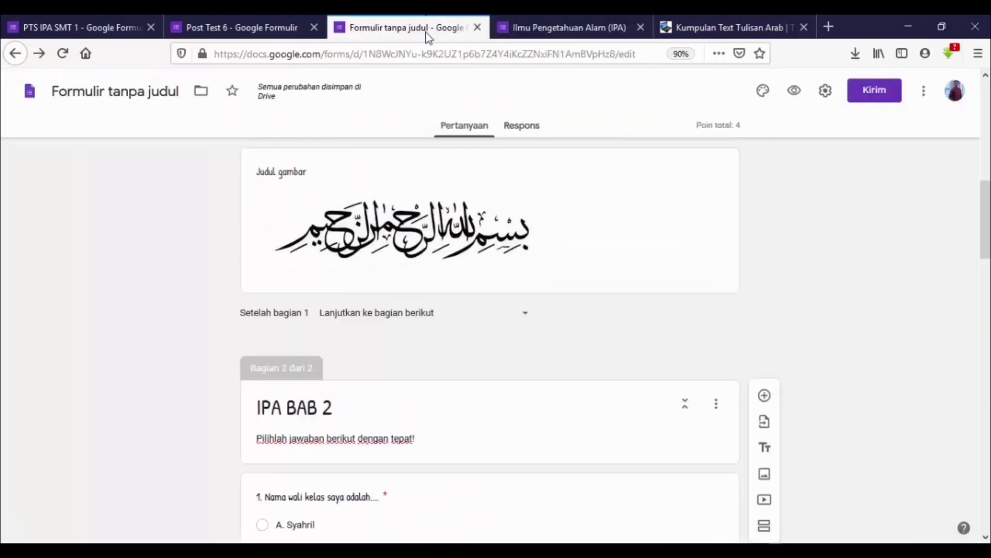
scroll(413, 180, down, 5)
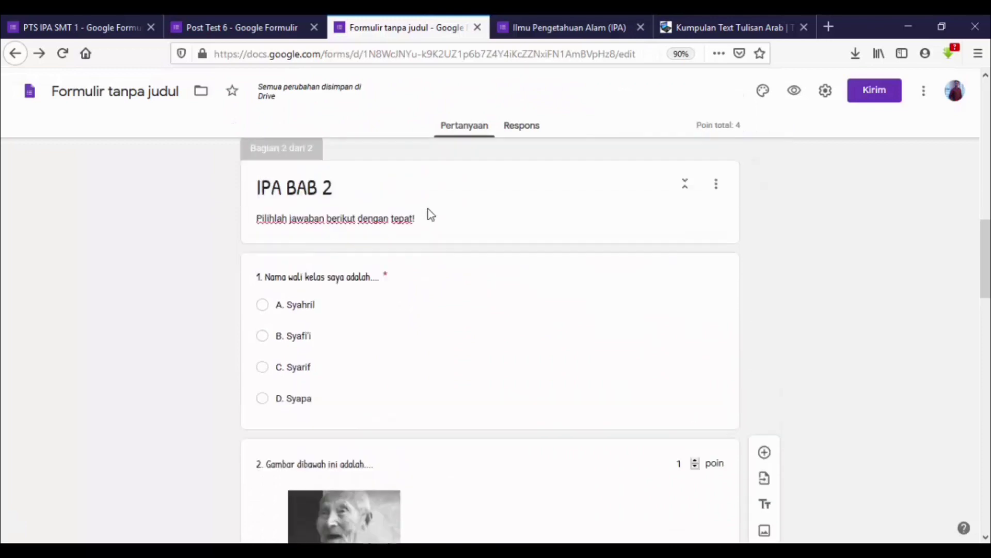
scroll(429, 211, up, 10)
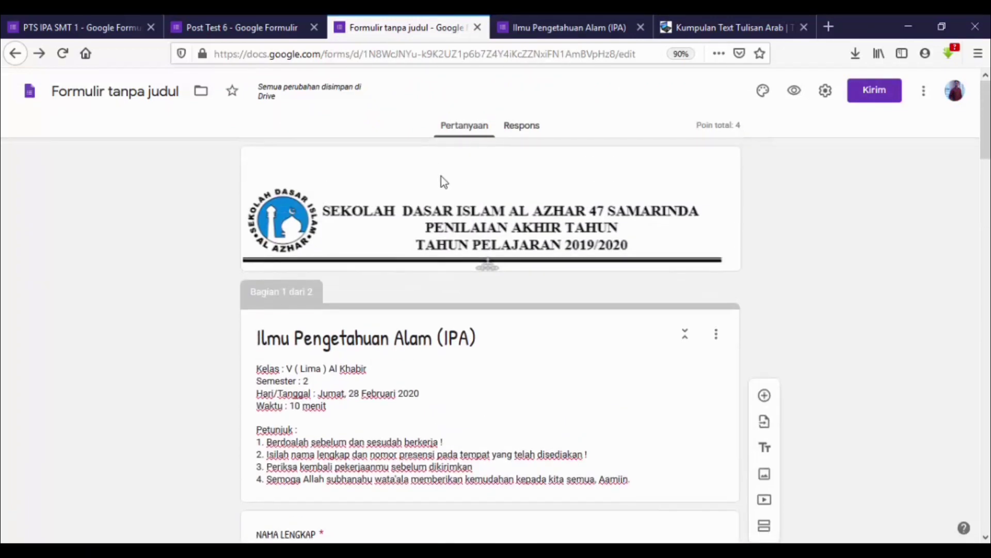
scroll(445, 184, down, 8)
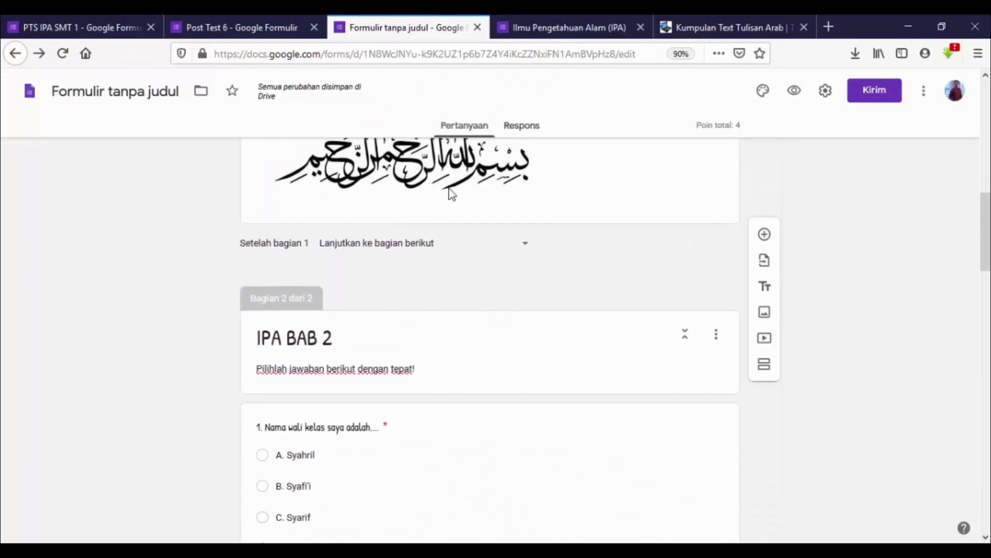
scroll(452, 194, down, 10)
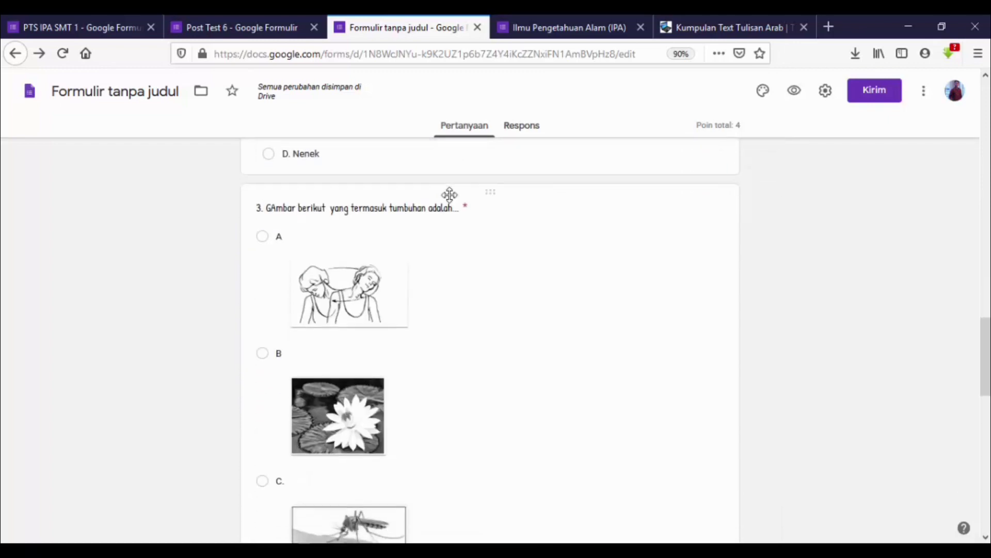
scroll(451, 195, down, 10)
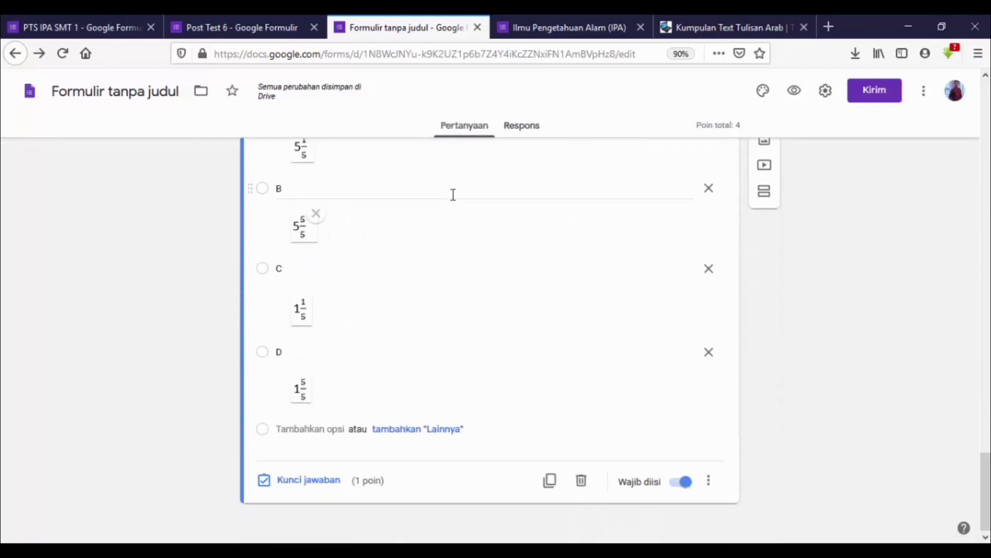
scroll(457, 196, up, 10)
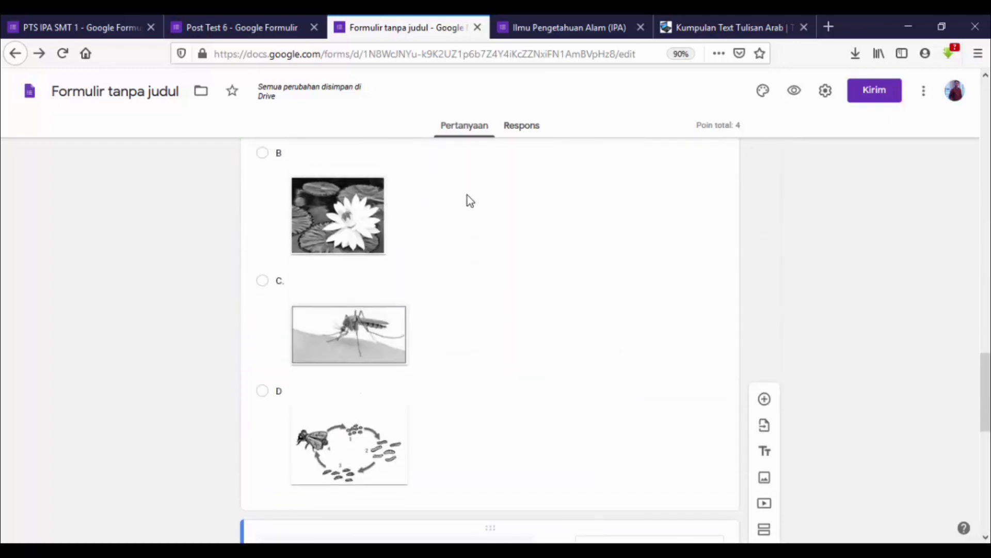
scroll(467, 196, up, 7)
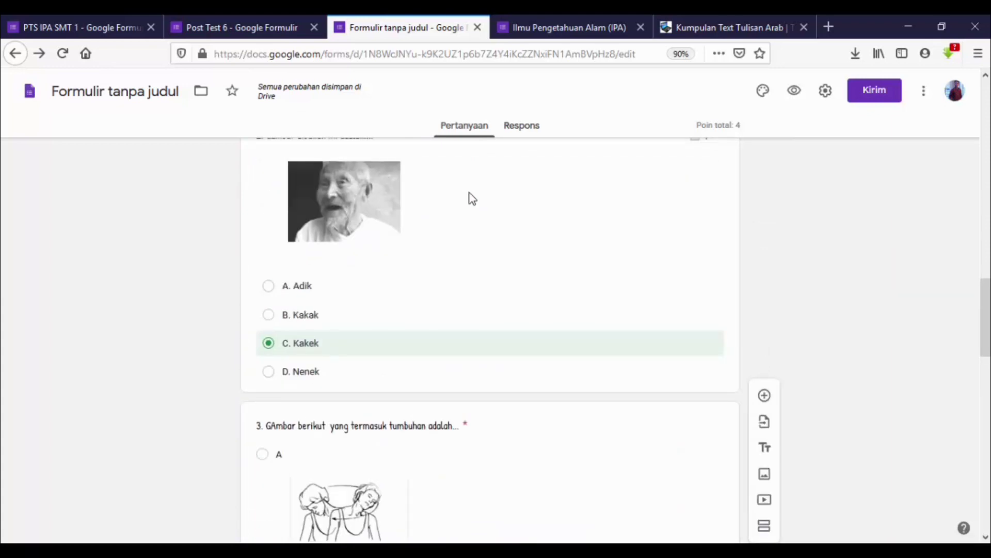